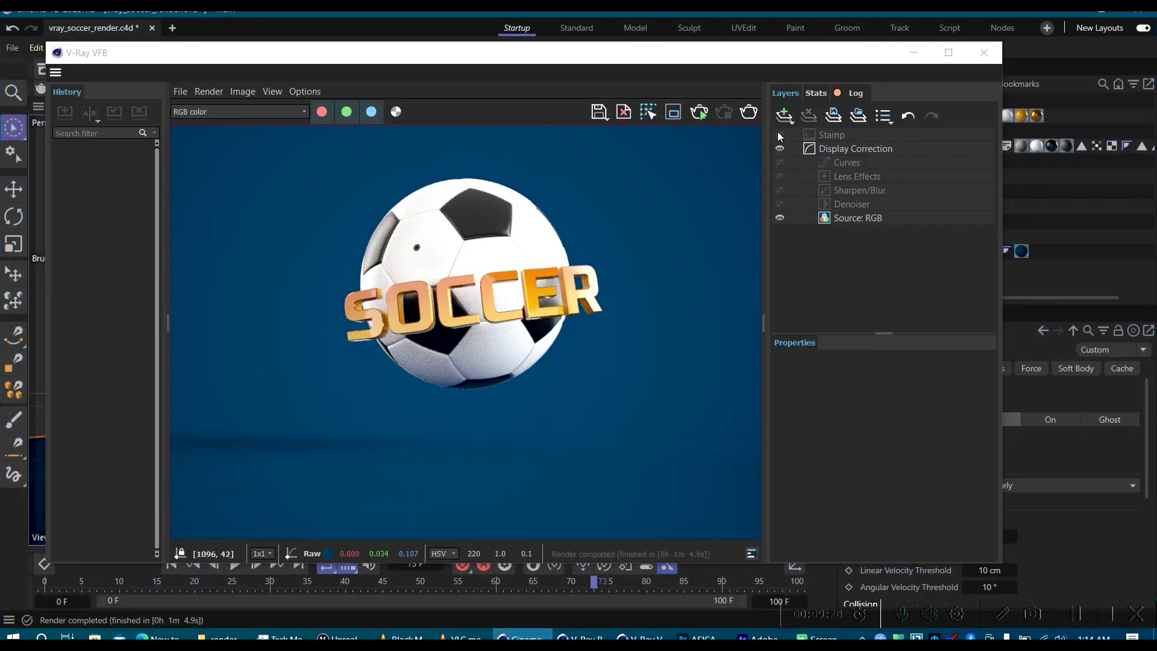
Step: Hide the V-Ray frame buffer and clear the Reflection, Shadow and Multi Matte passes from Render Elements
left_click(927, 55)
left_click(600, 48)
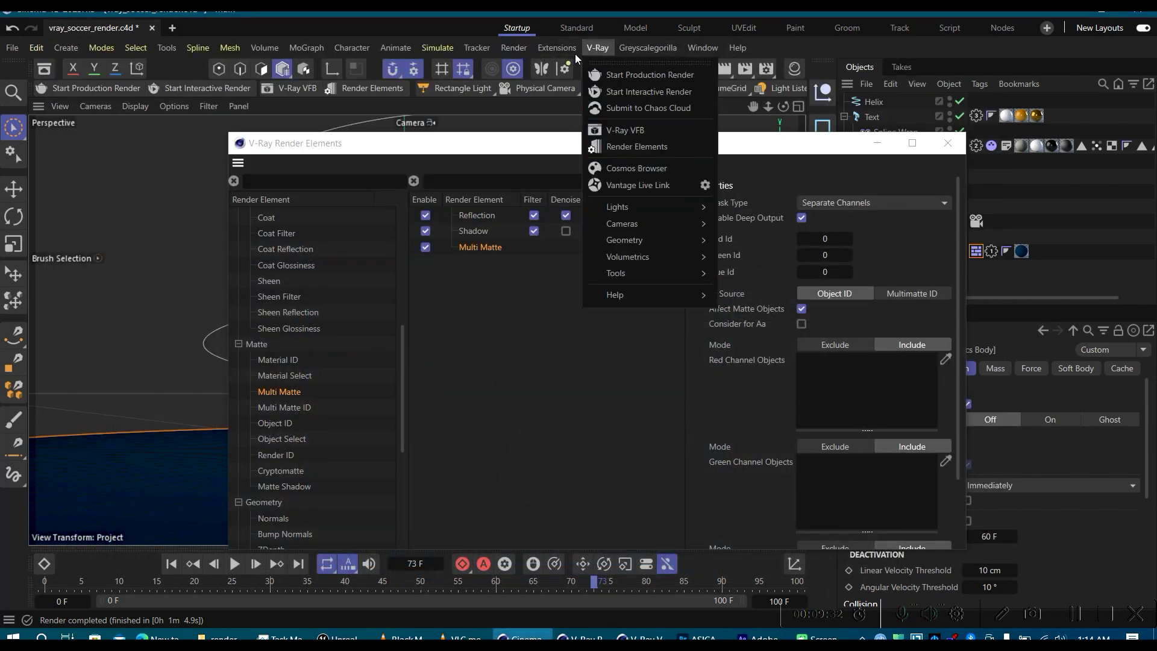
left_click(746, 141)
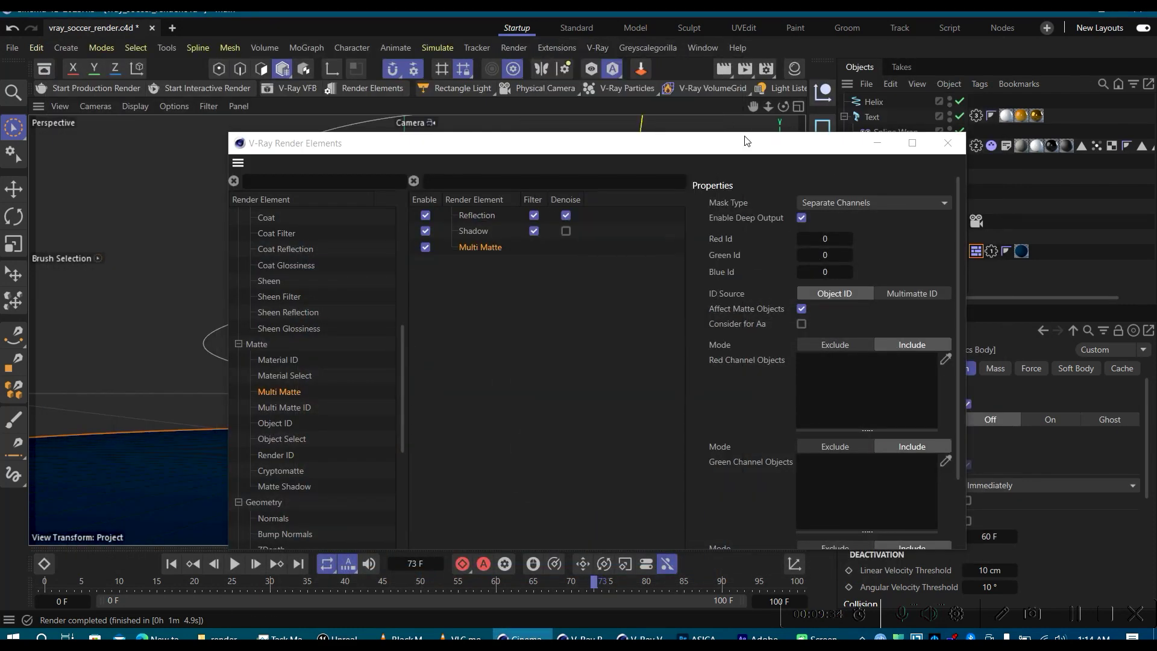
left_click(589, 312)
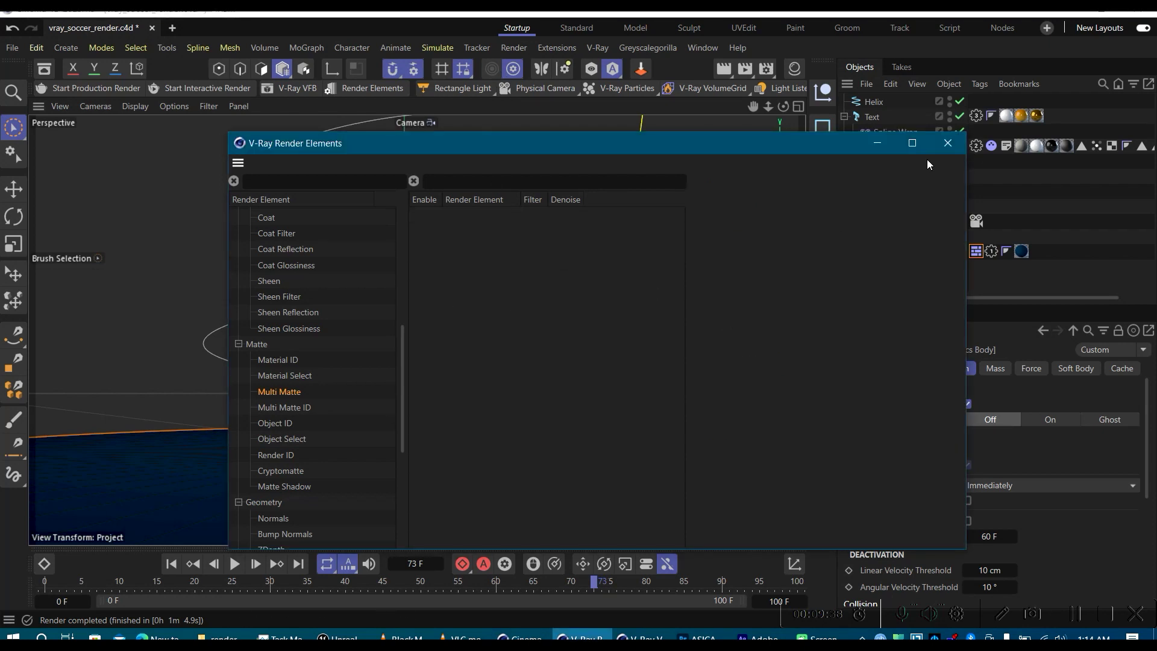
left_click(936, 147)
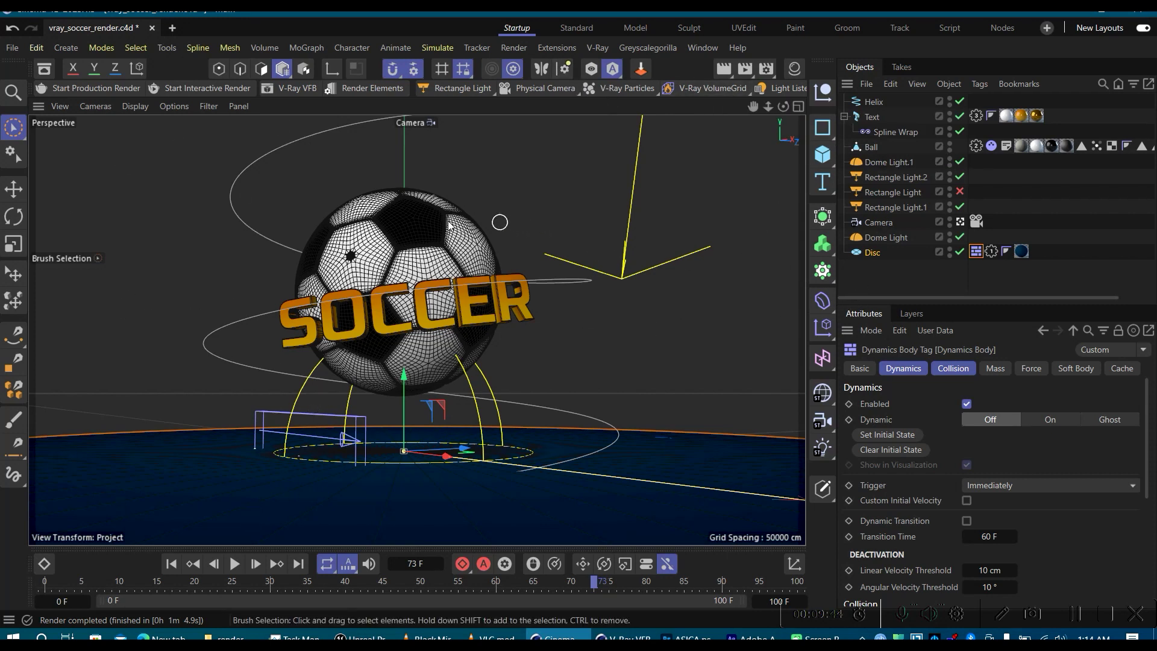
Step: Select Ball, then Disc, and show the Disc's Dynamics Body tag settings with Dynamic Off
left_click(872, 150)
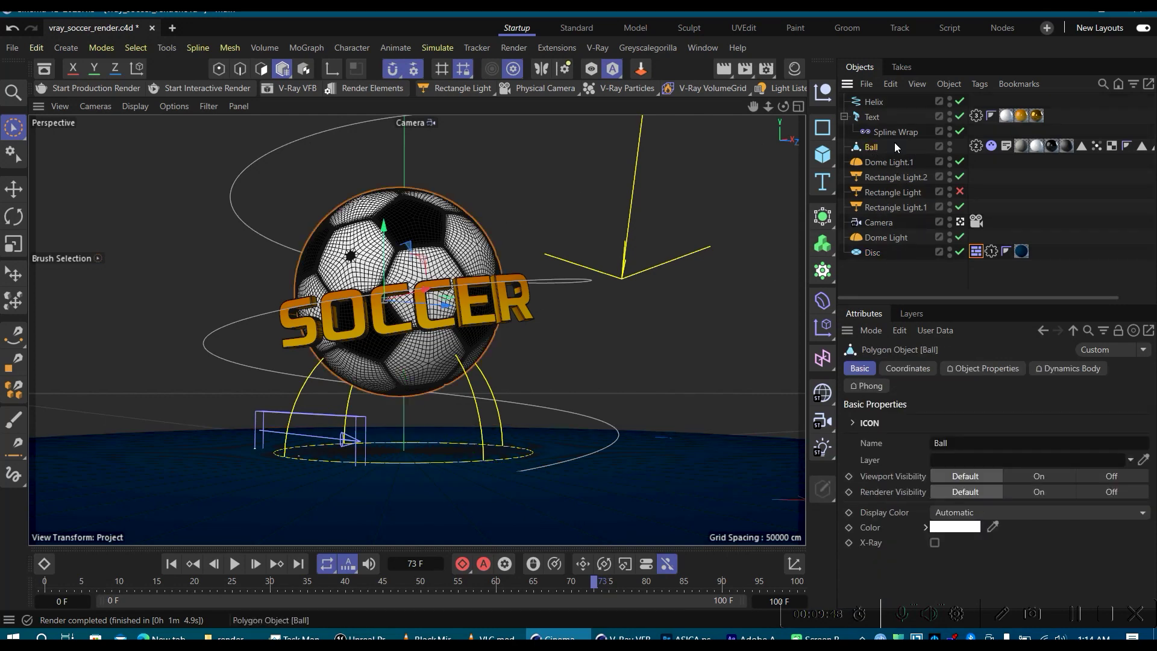
left_click(871, 253)
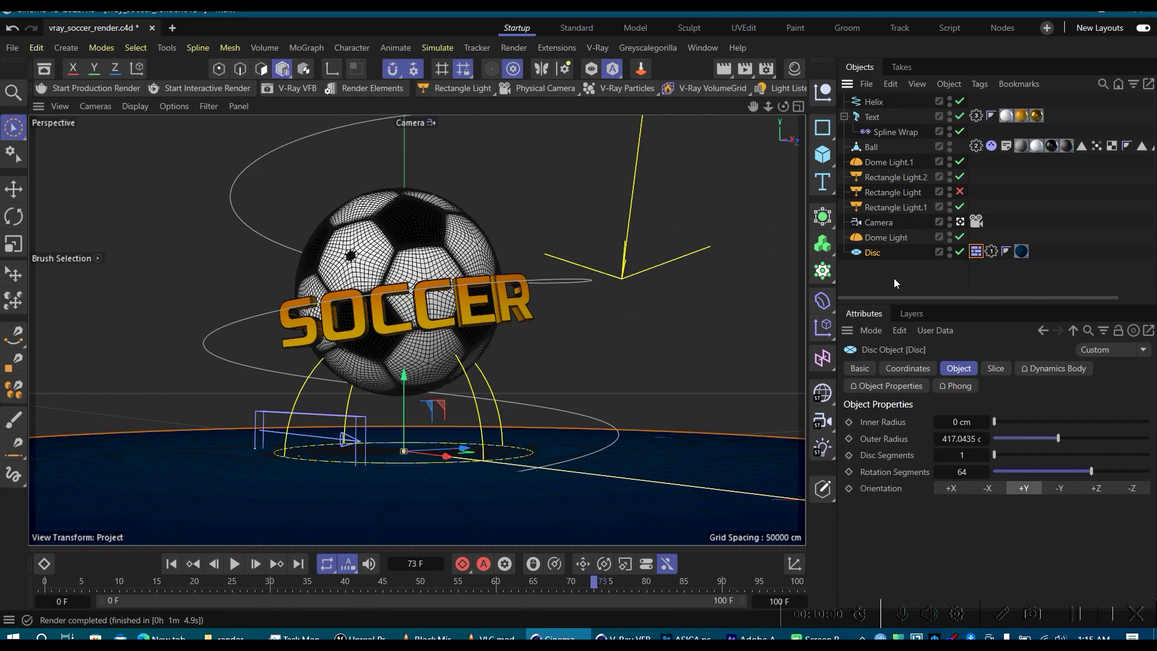
left_click(976, 251)
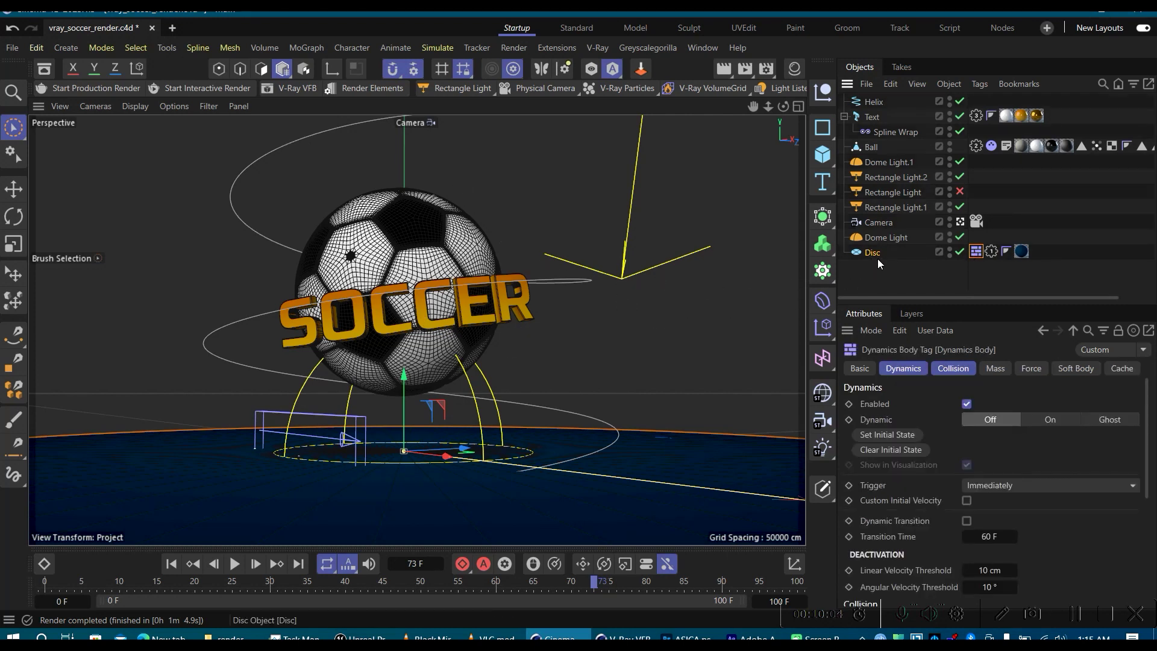
Step: Rewind to the first frame, play the ball simulation, and pause it at frame 49
left_click(171, 564)
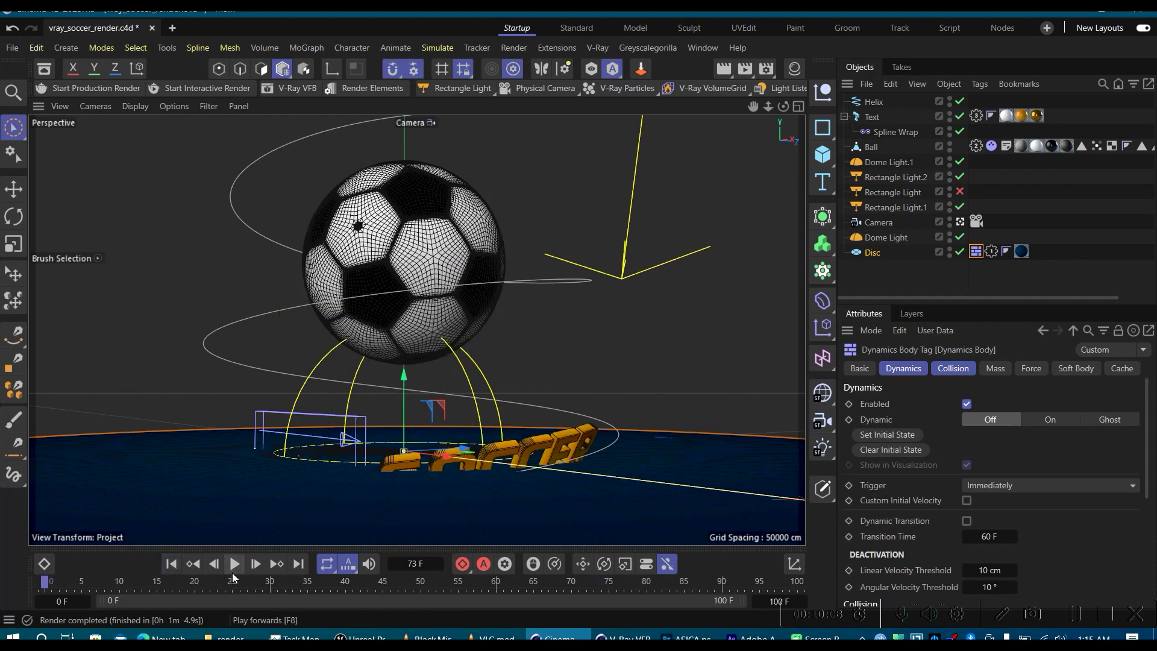
left_click(235, 564)
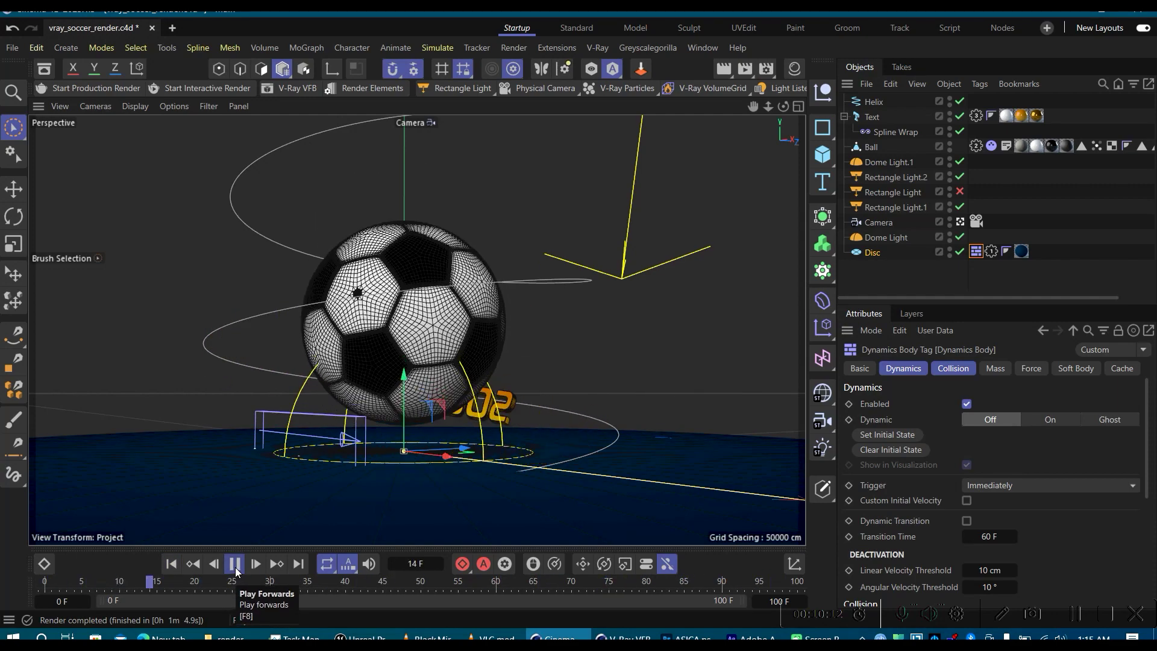
left_click(234, 563)
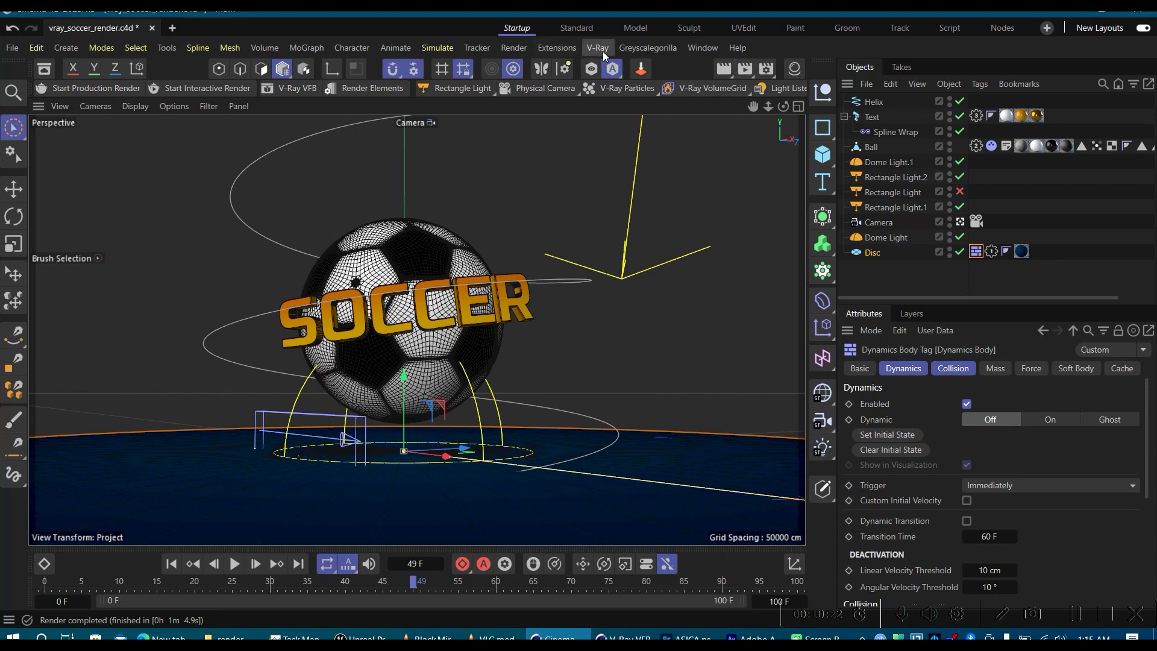
Step: Open Render Settings (Ctrl+B) and confirm V-Ray stays the renderer
left_click(767, 69)
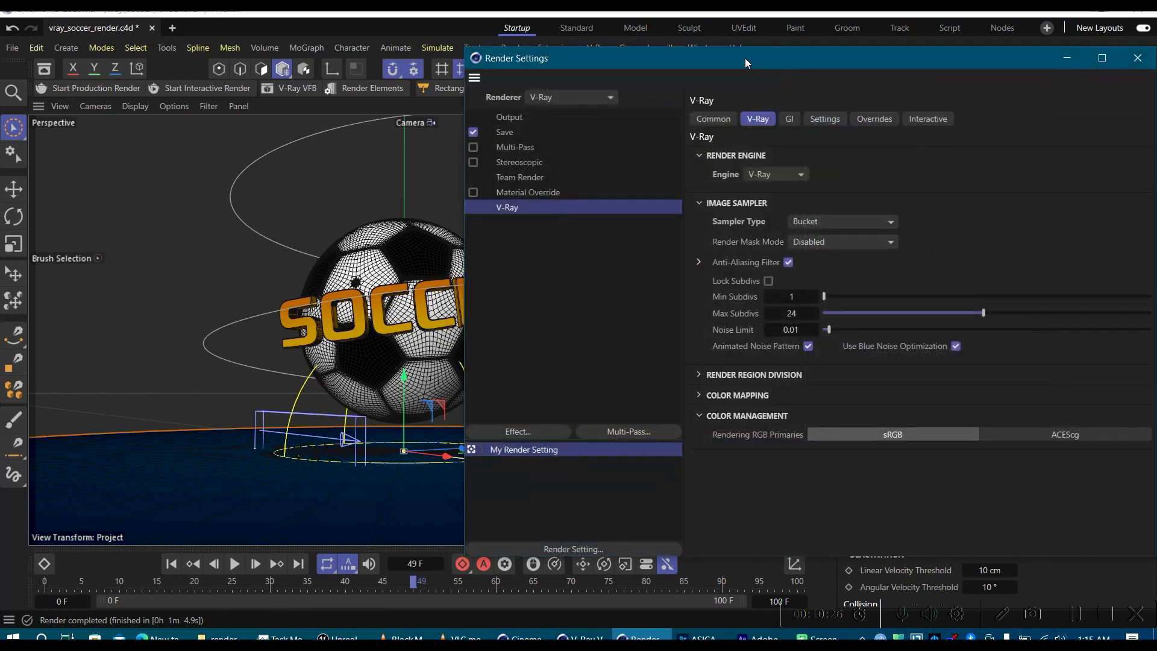
left_click_drag(744, 58, 579, 59)
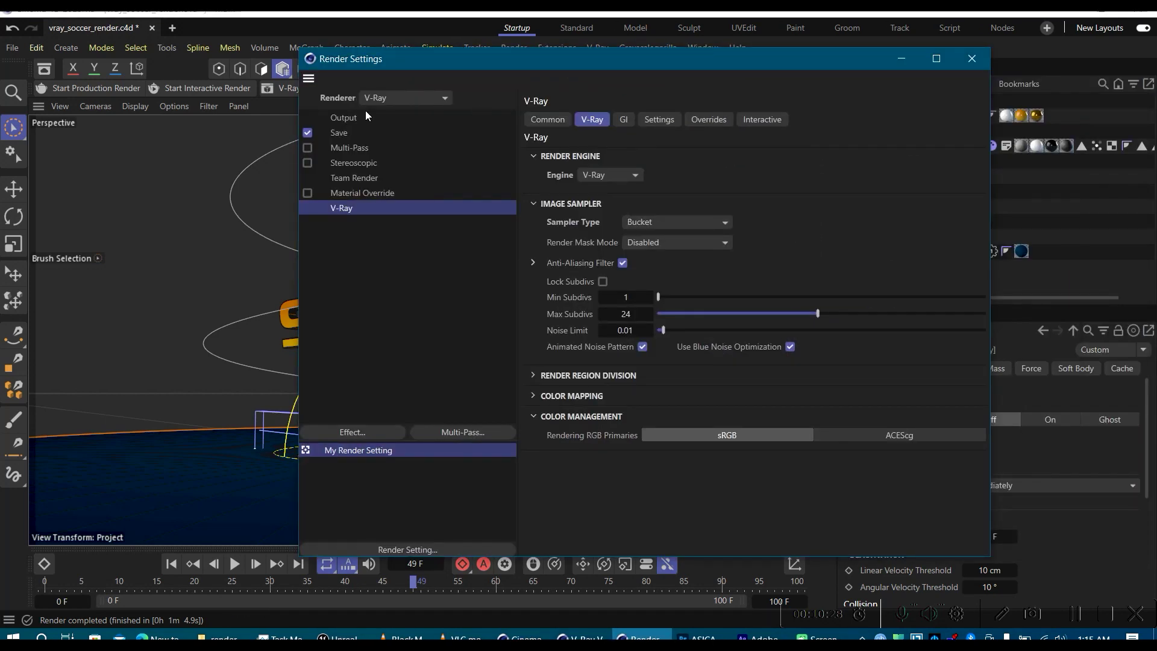
left_click(412, 98)
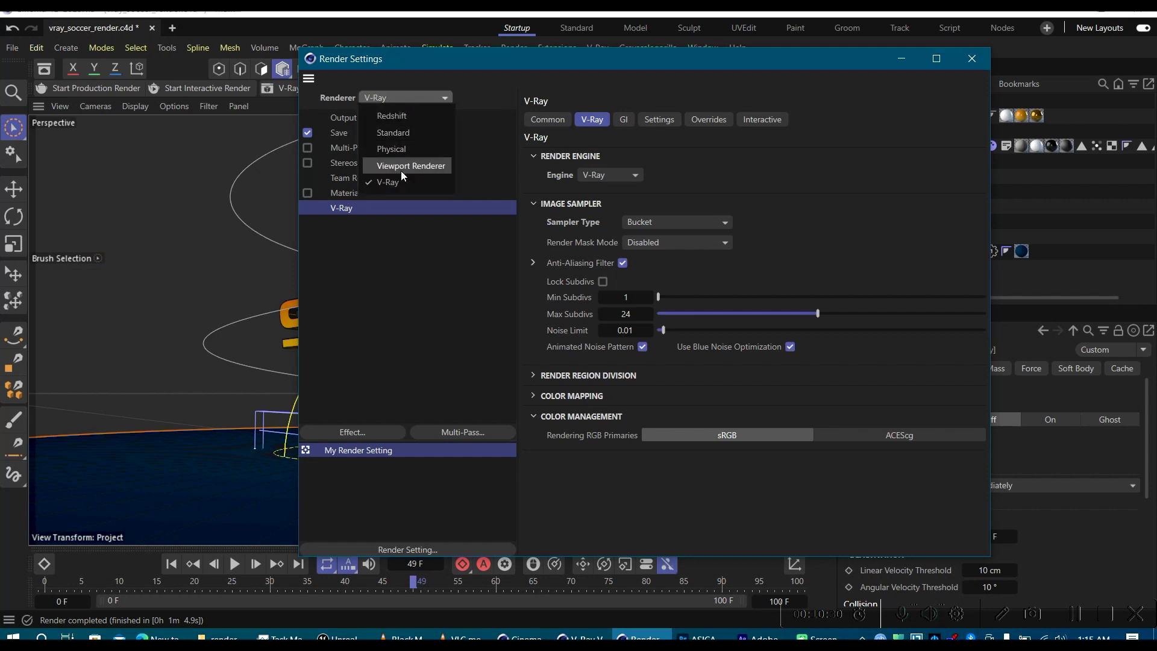
left_click(392, 181)
left_click(402, 97)
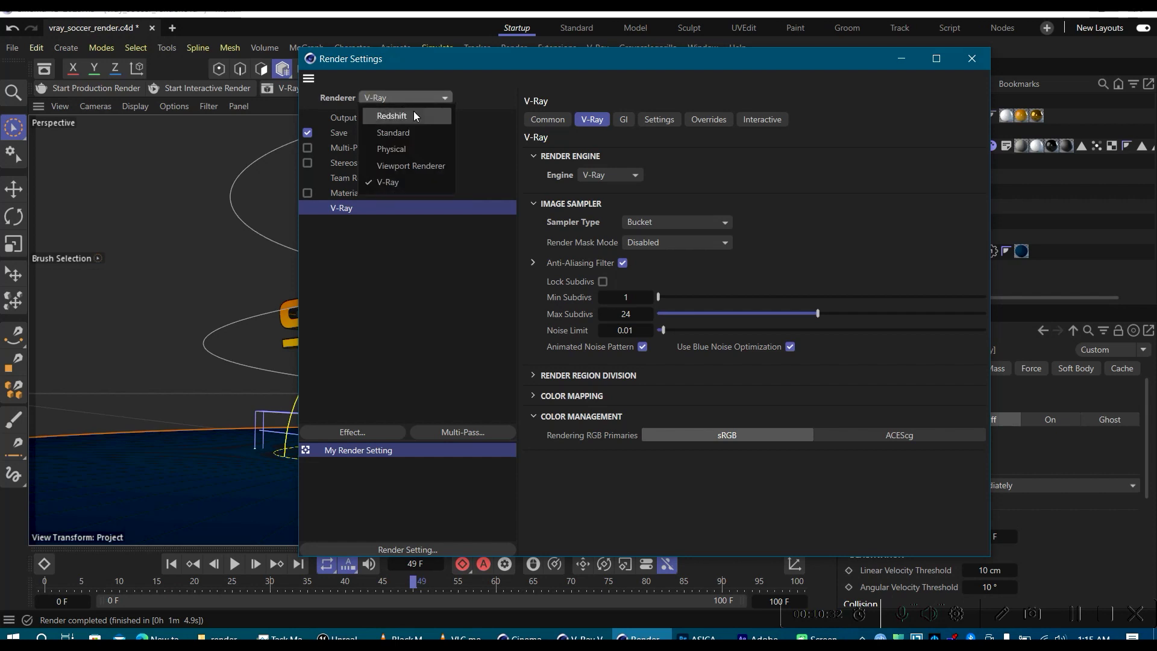
left_click(397, 179)
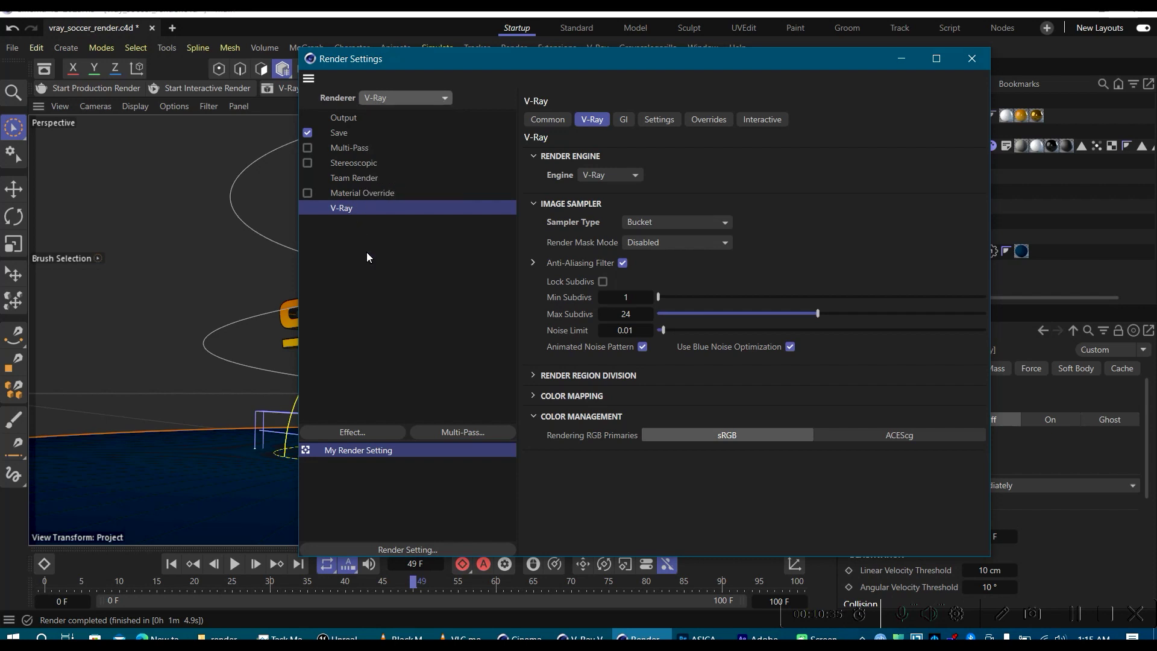
Step: Review the Save page: ball_bounce_anim output as 16-bit PNG with Alpha Channel
left_click(342, 135)
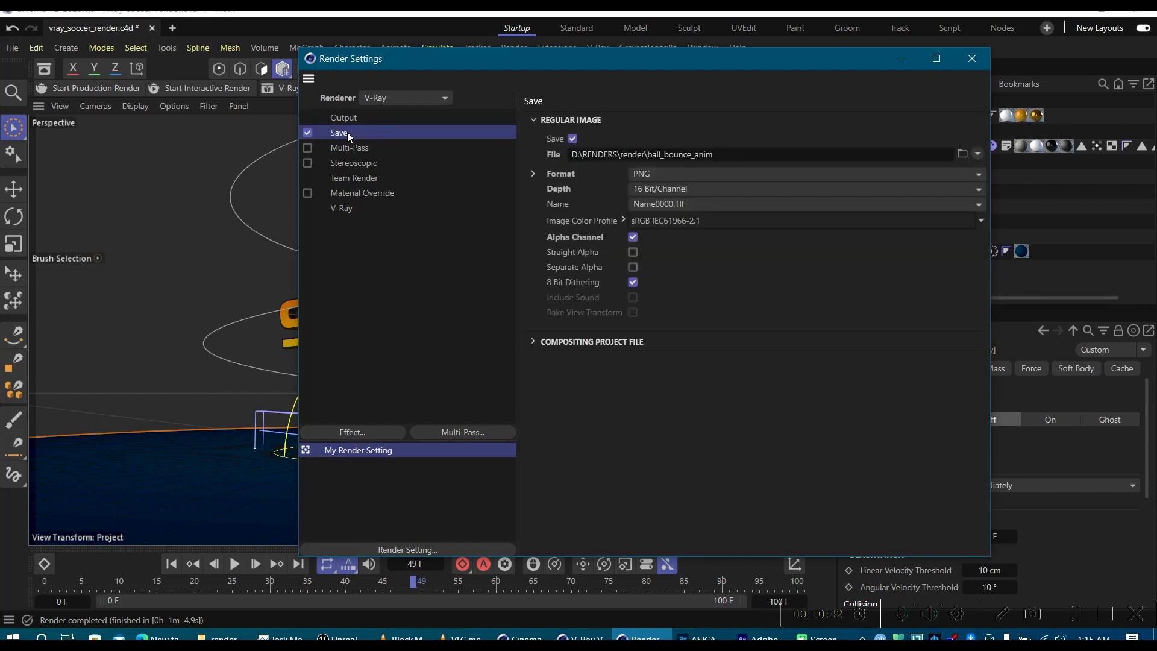
left_click_drag(595, 67, 567, 73)
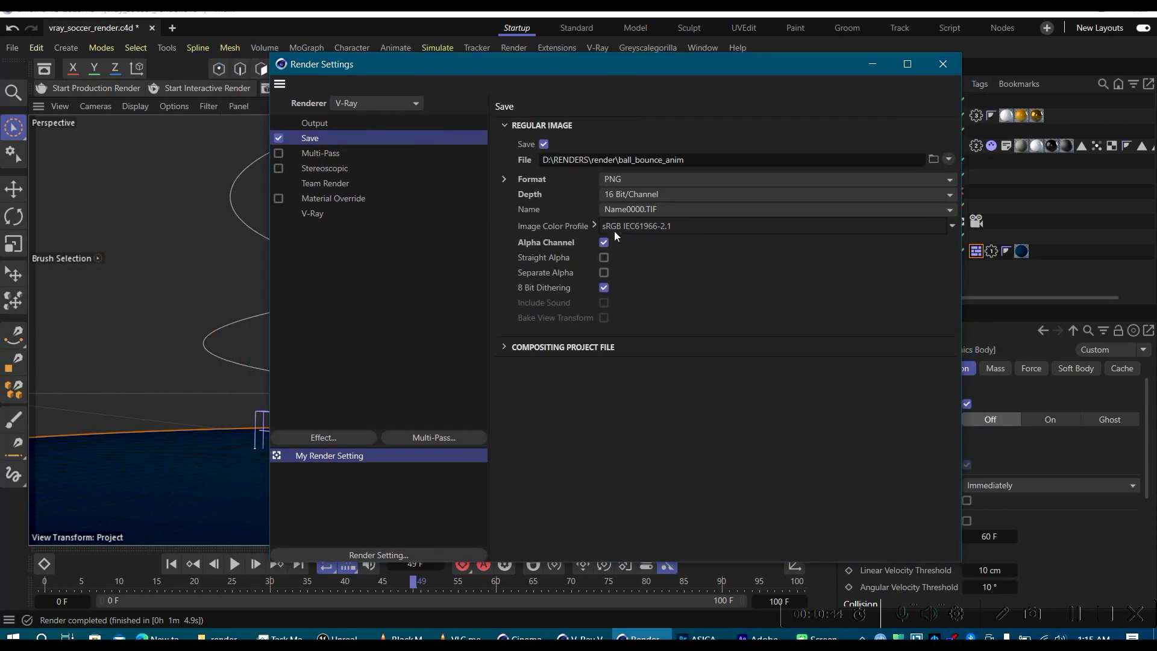
left_click(388, 100)
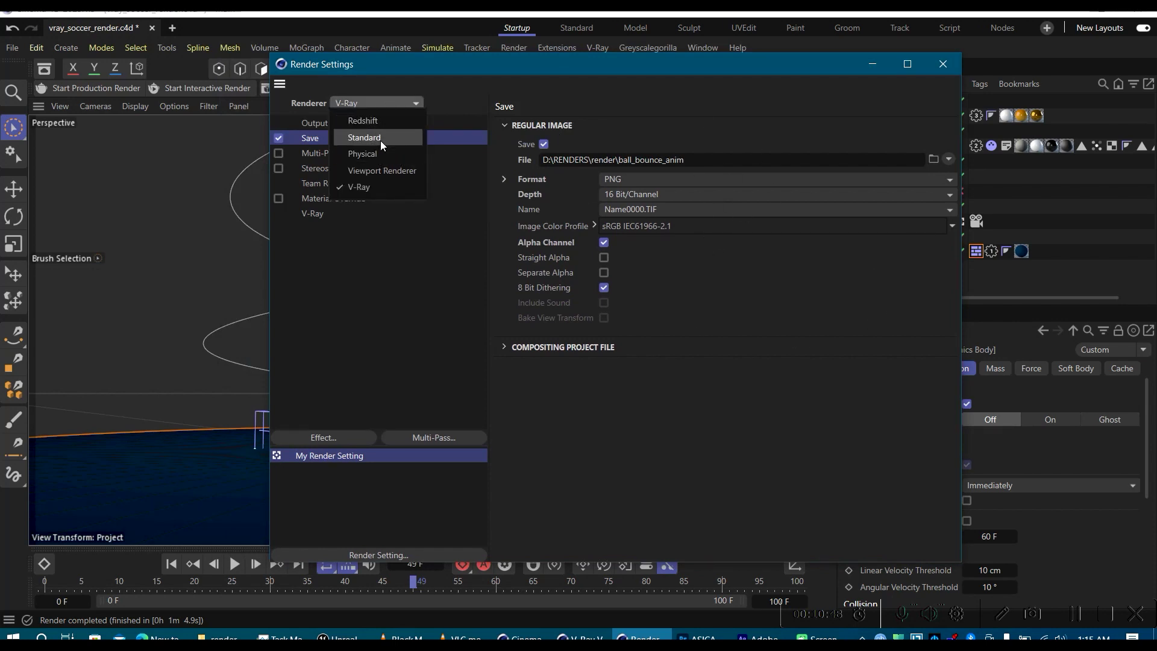
left_click(526, 176)
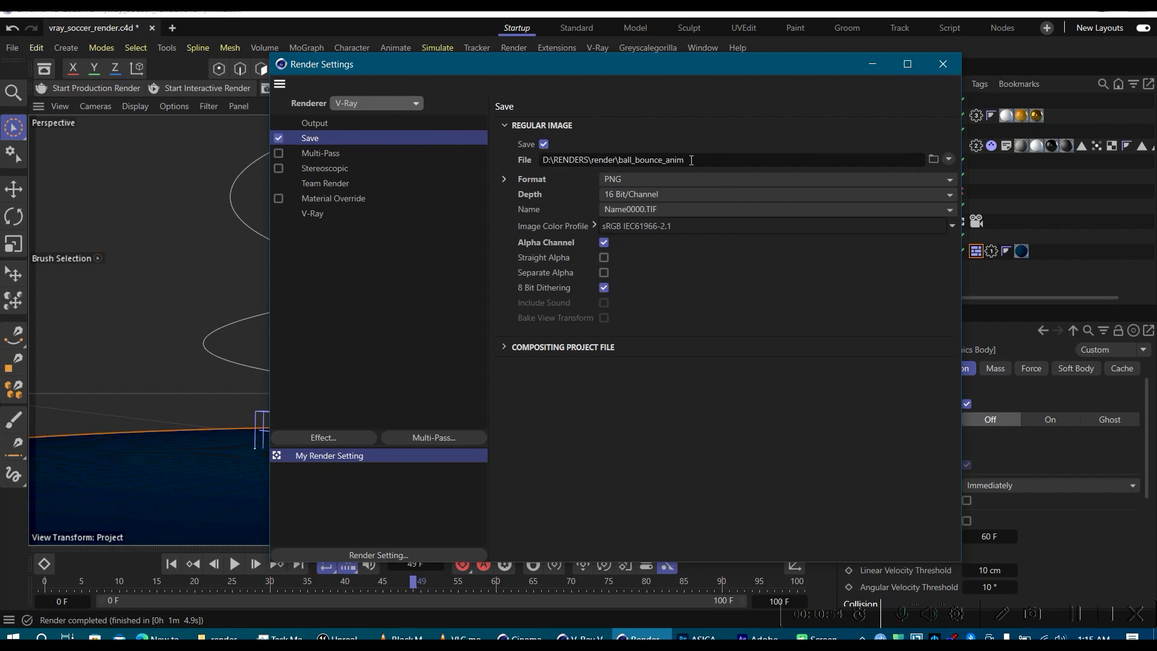
left_click_drag(636, 75, 570, 69)
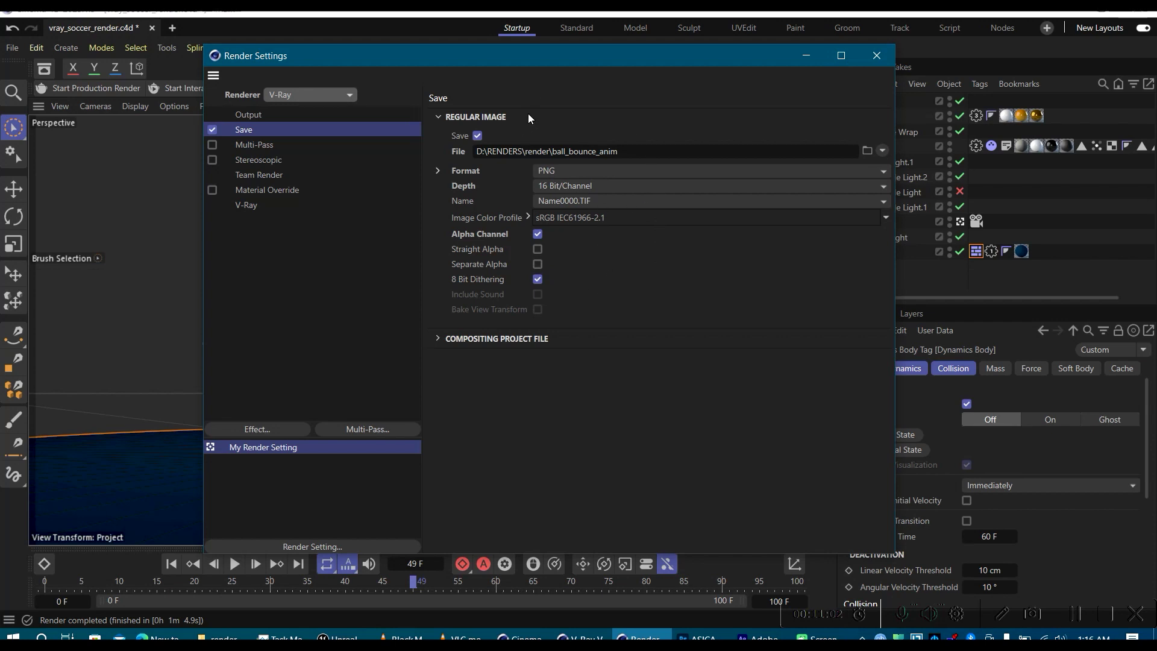
left_click_drag(514, 56, 475, 126)
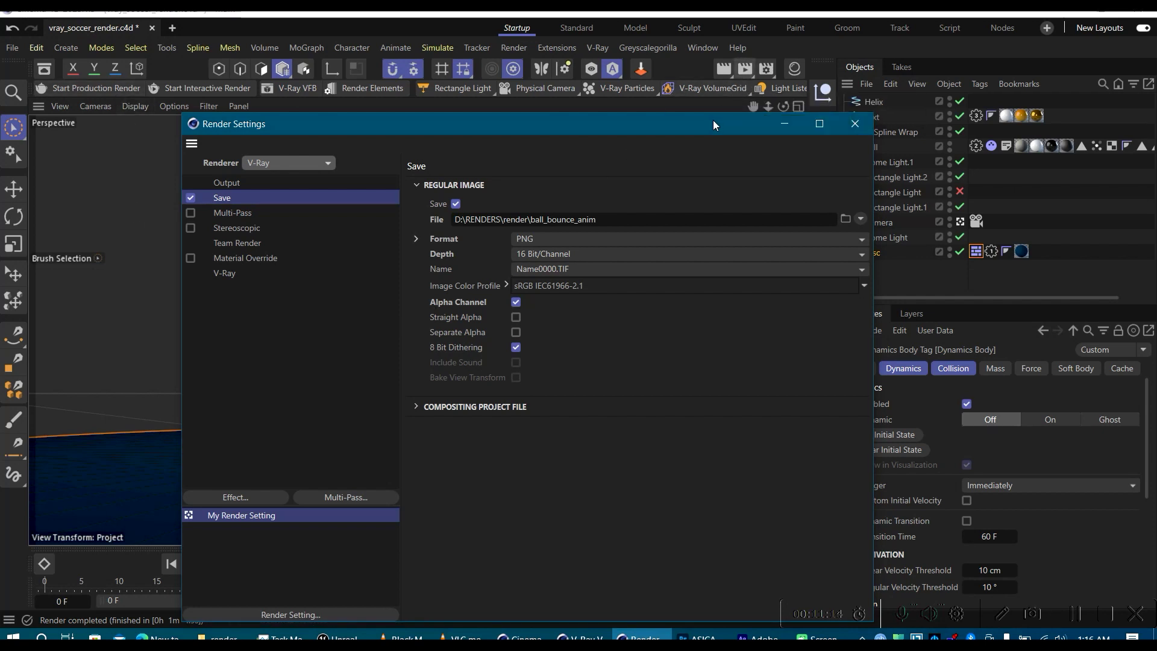
left_click_drag(714, 121, 689, 97)
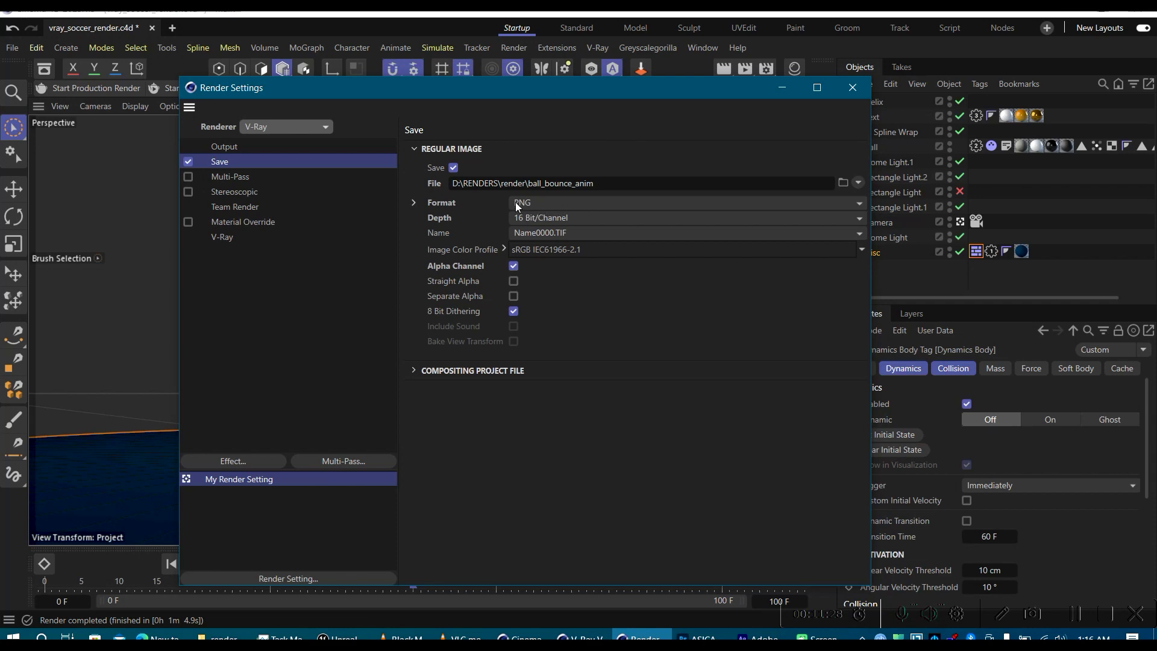
left_click(217, 637)
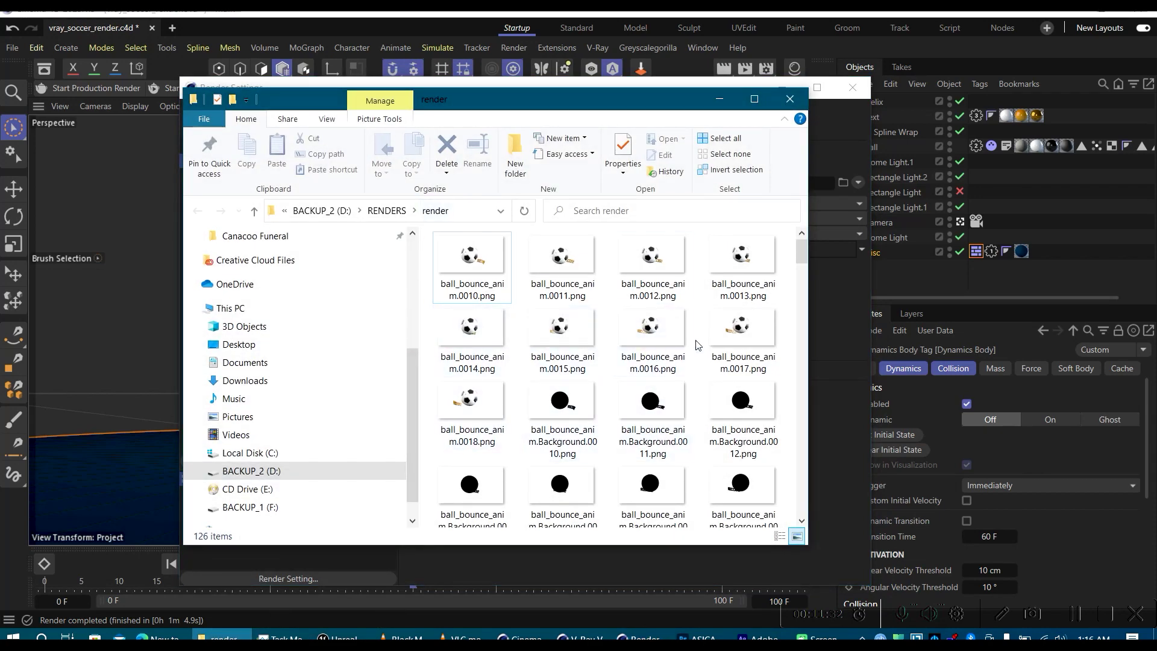
scroll(715, 334, "down", 3)
scroll(715, 333, "up", 4)
left_click(724, 102)
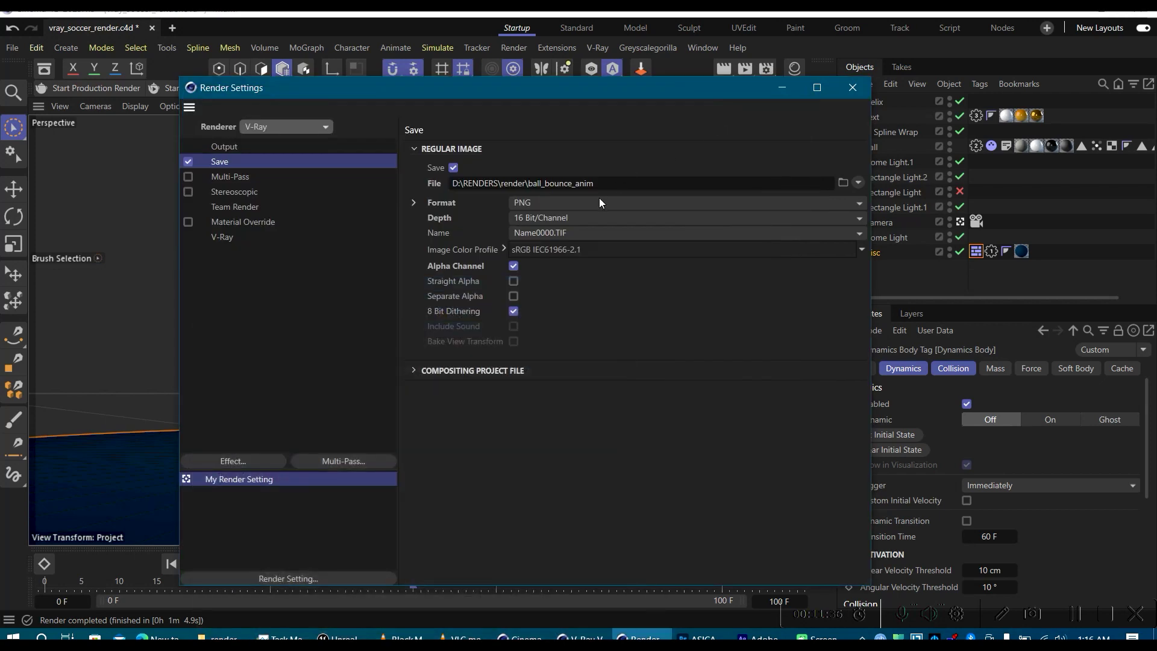
left_click(554, 204)
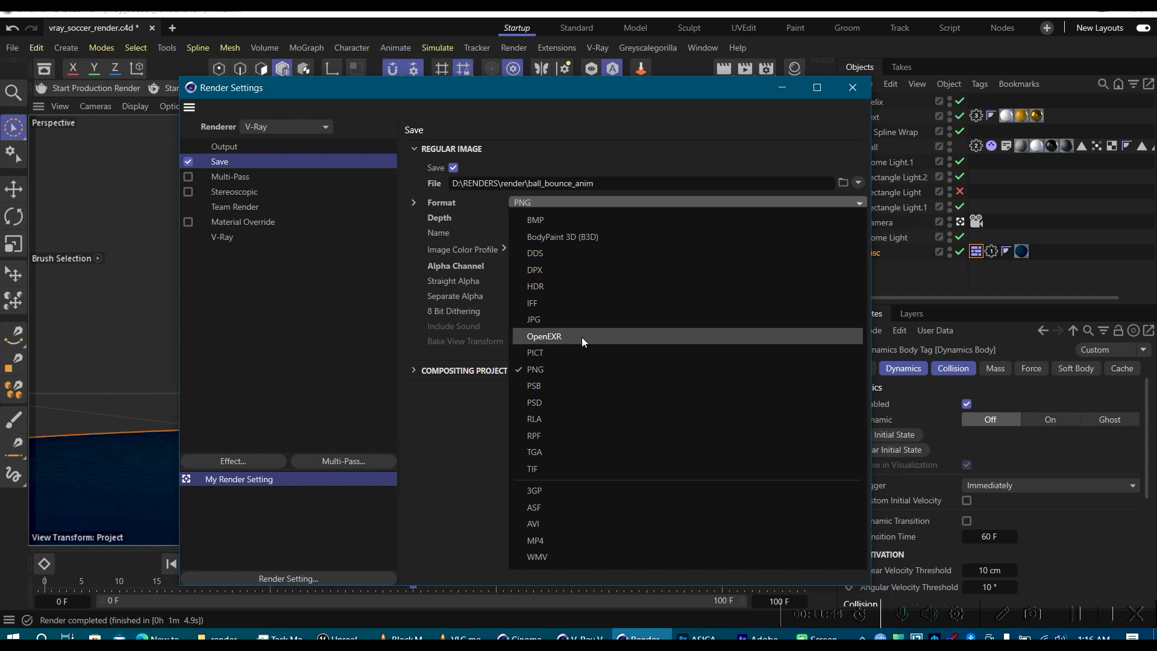
left_click(553, 153)
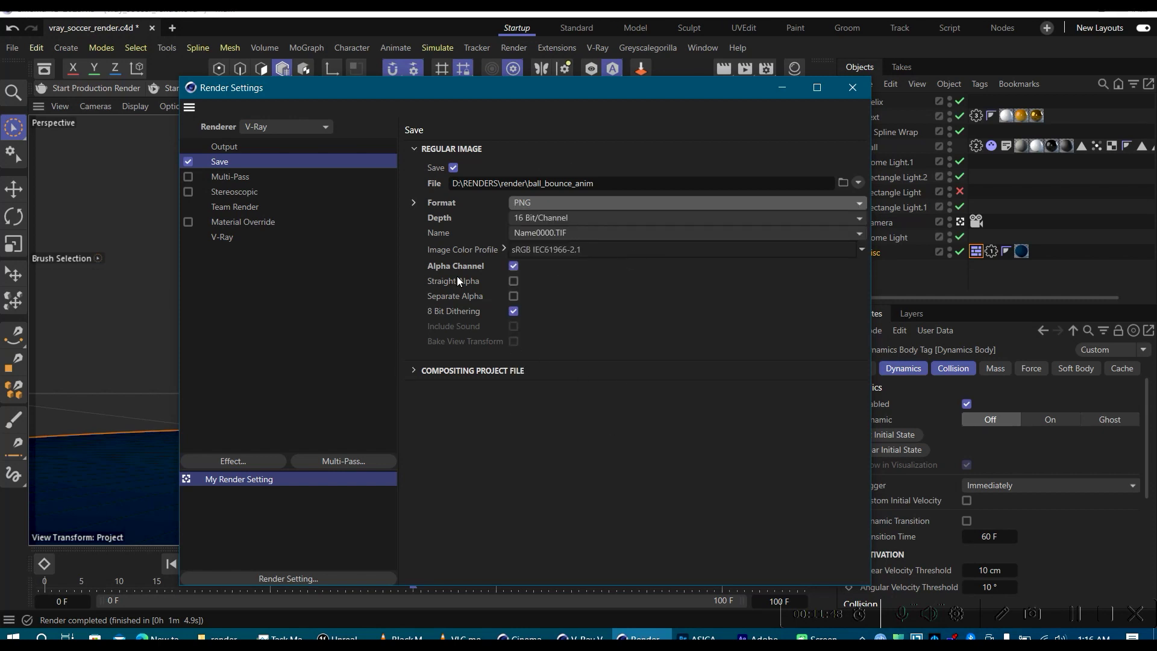
Step: Paste the ball_bounce_anim path into the V-Ray output file field
left_click(562, 203)
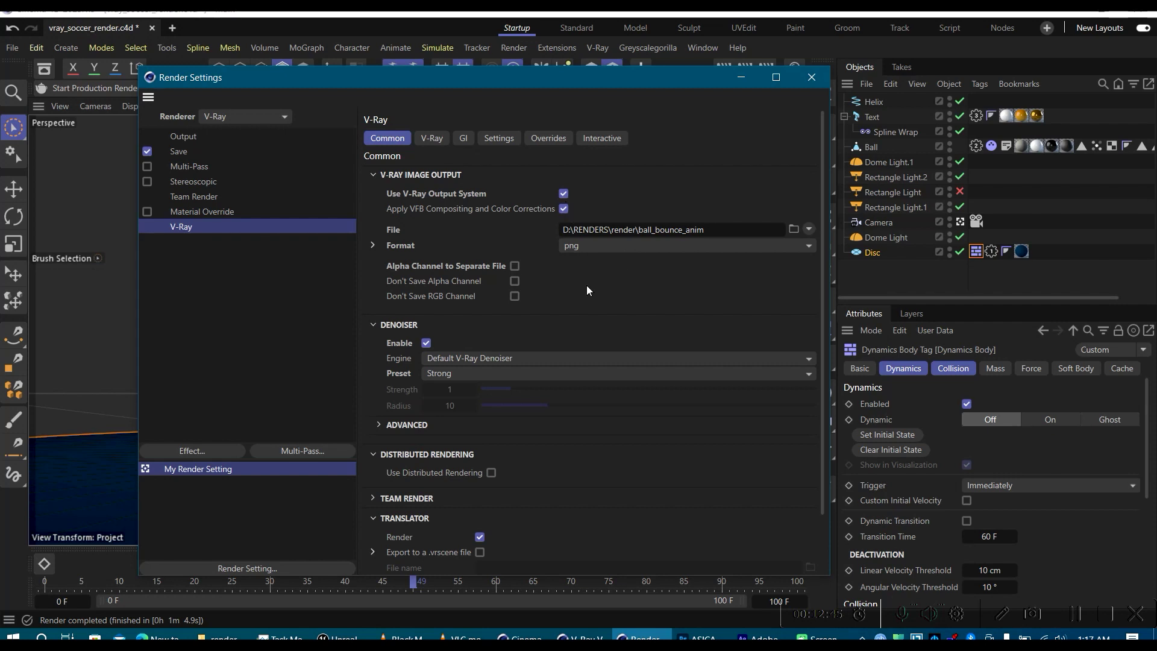
triple_click(720, 235)
key("ctrl+c")
right_click(627, 229)
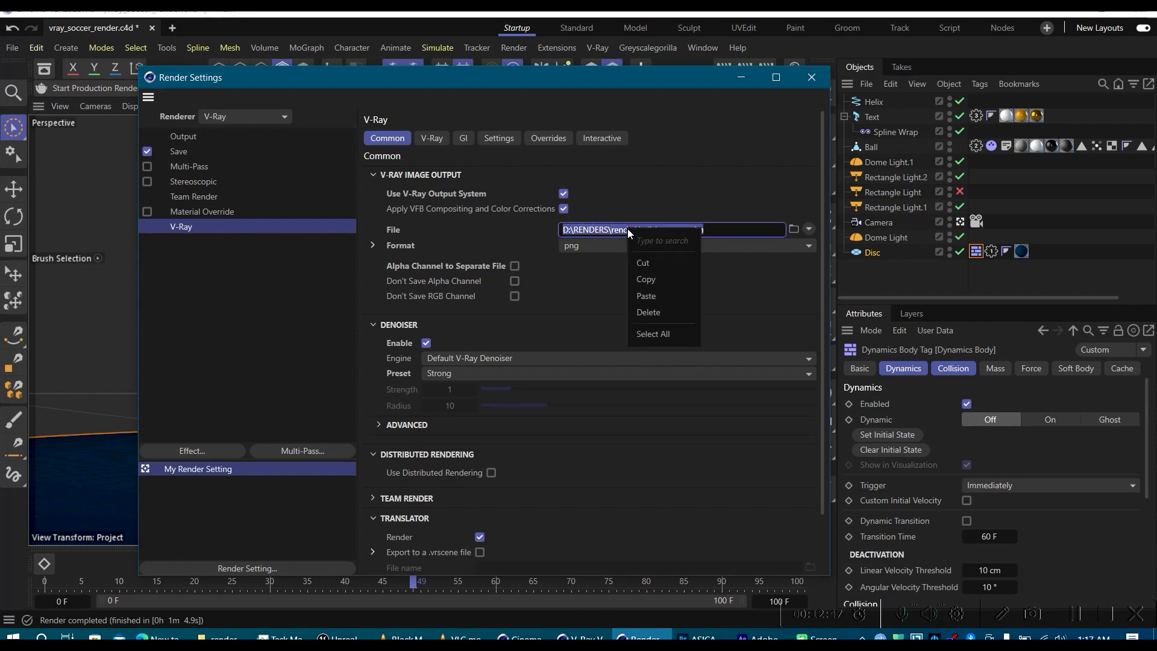
left_click(646, 295)
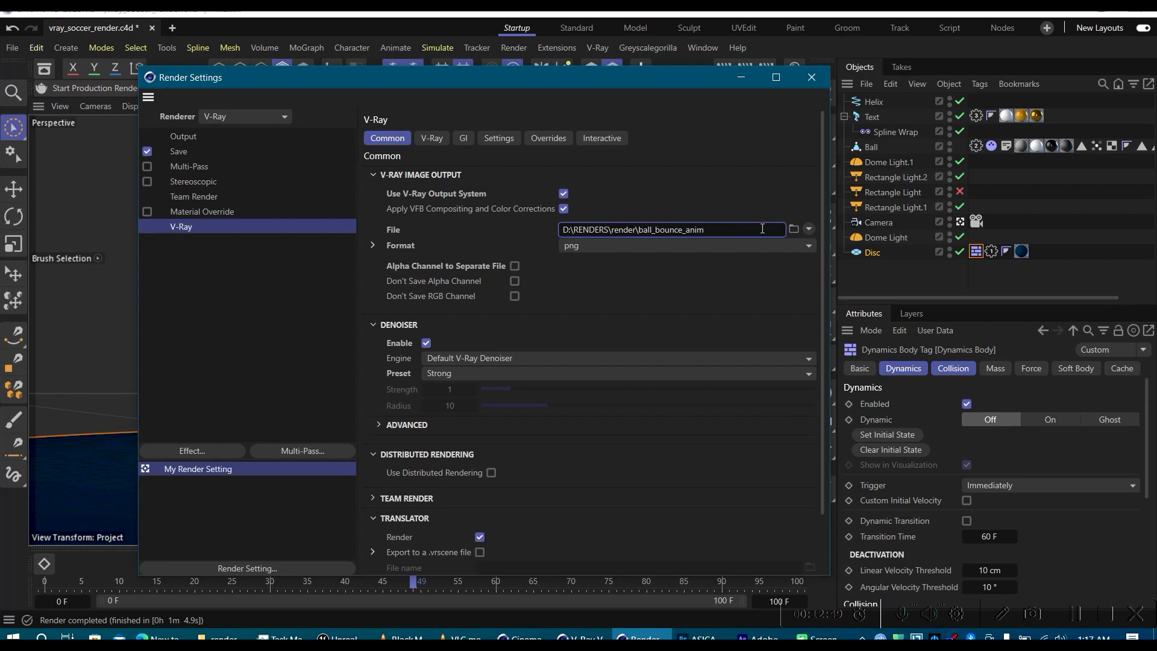
Step: Keep png as the V-Ray output format and turn off Alpha Channel to Separate File
left_click(624, 246)
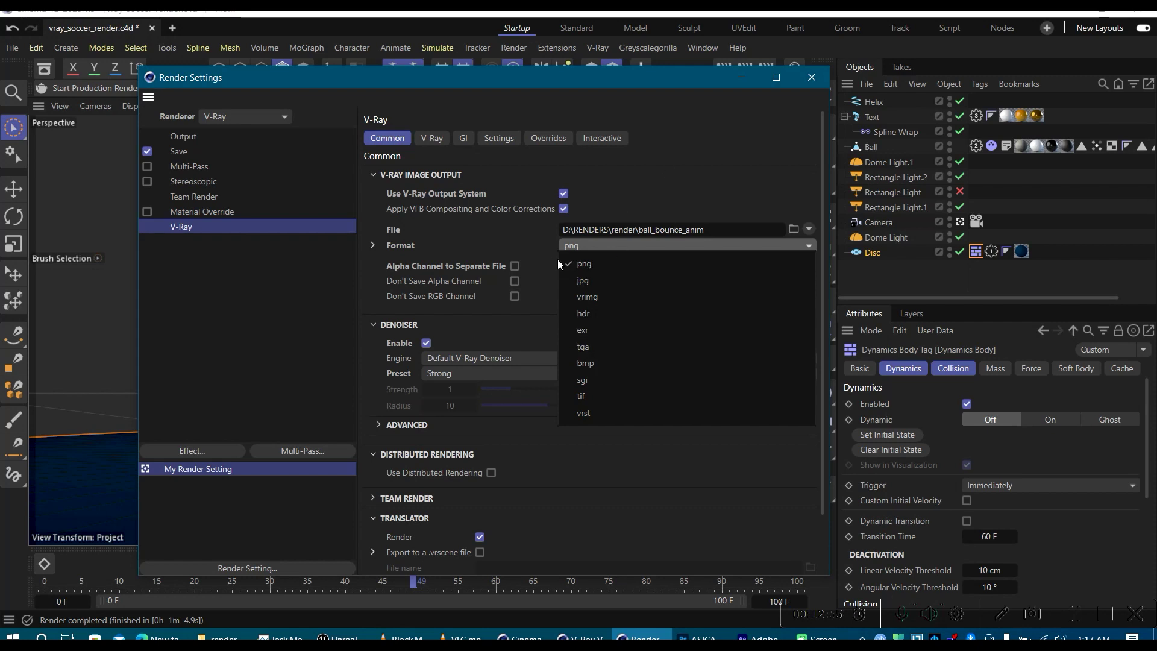
left_click(720, 191)
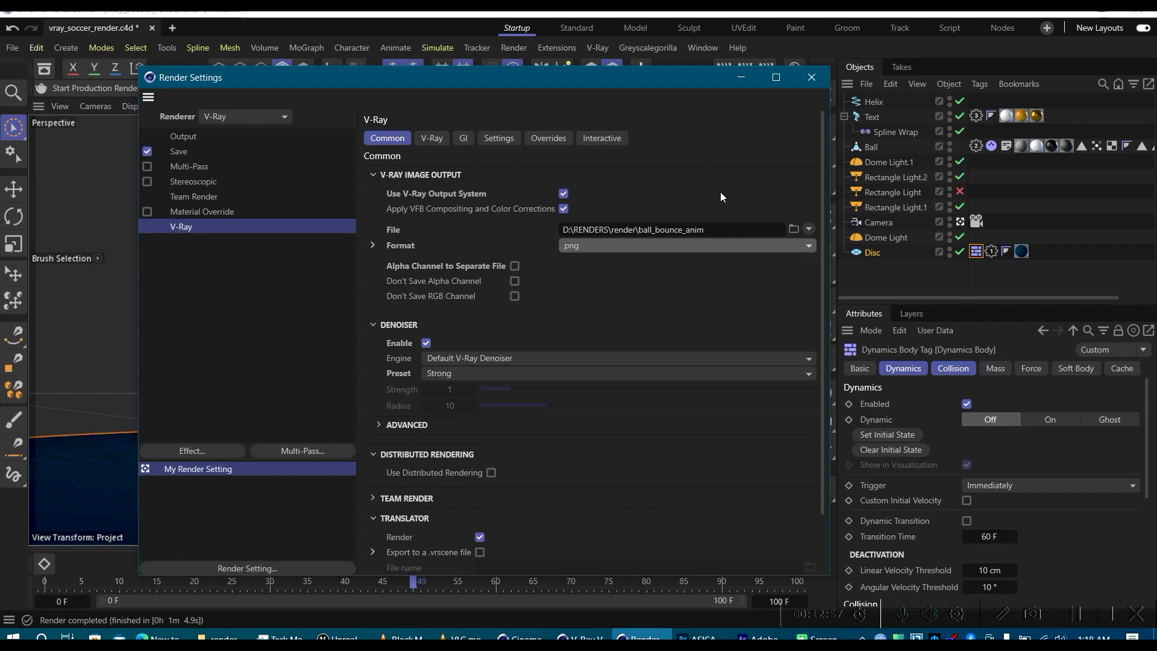
left_click(604, 252)
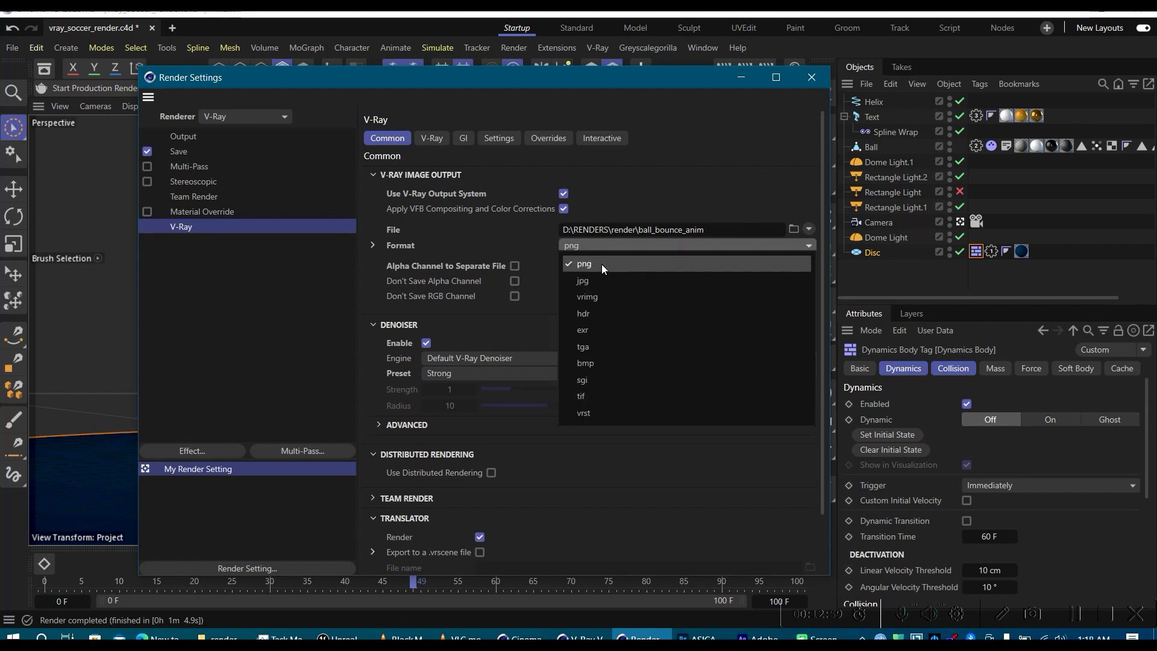
left_click(621, 190)
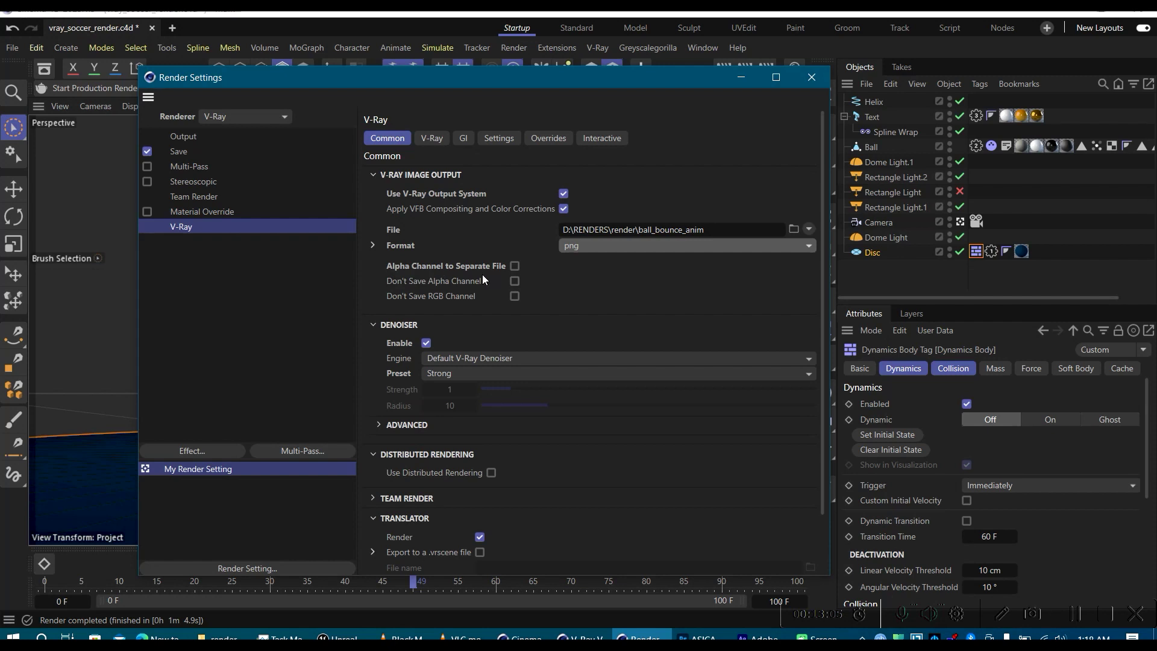
left_click(514, 267)
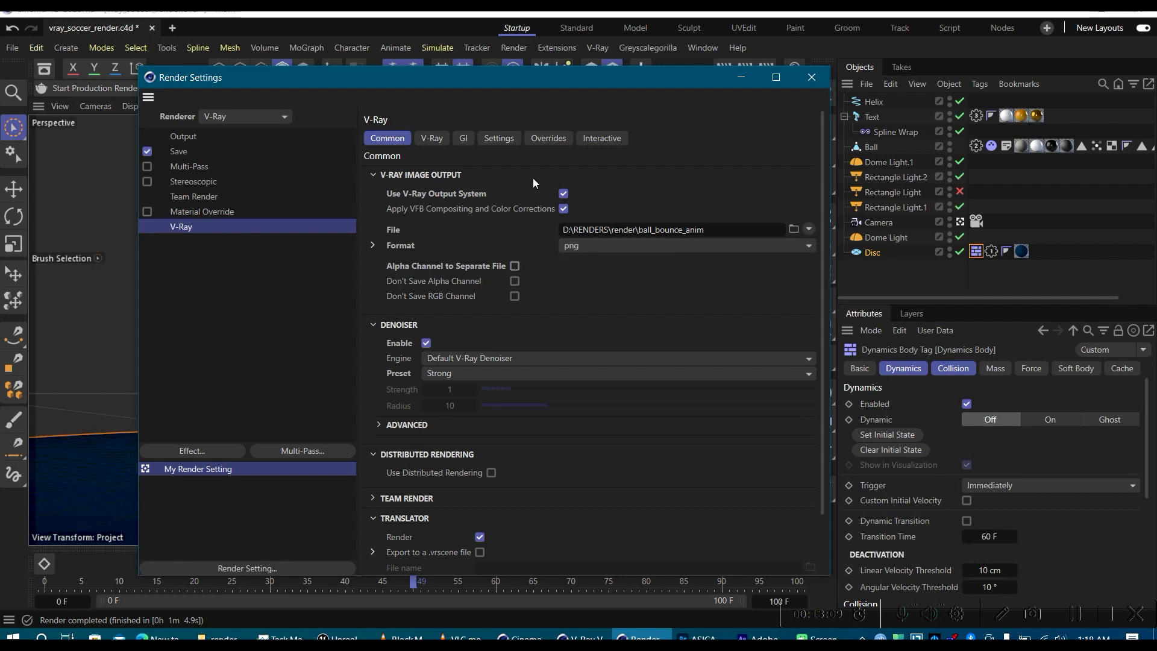
Step: Compare the regular Save page against the V-Ray output settings
left_click_drag(539, 80, 521, 80)
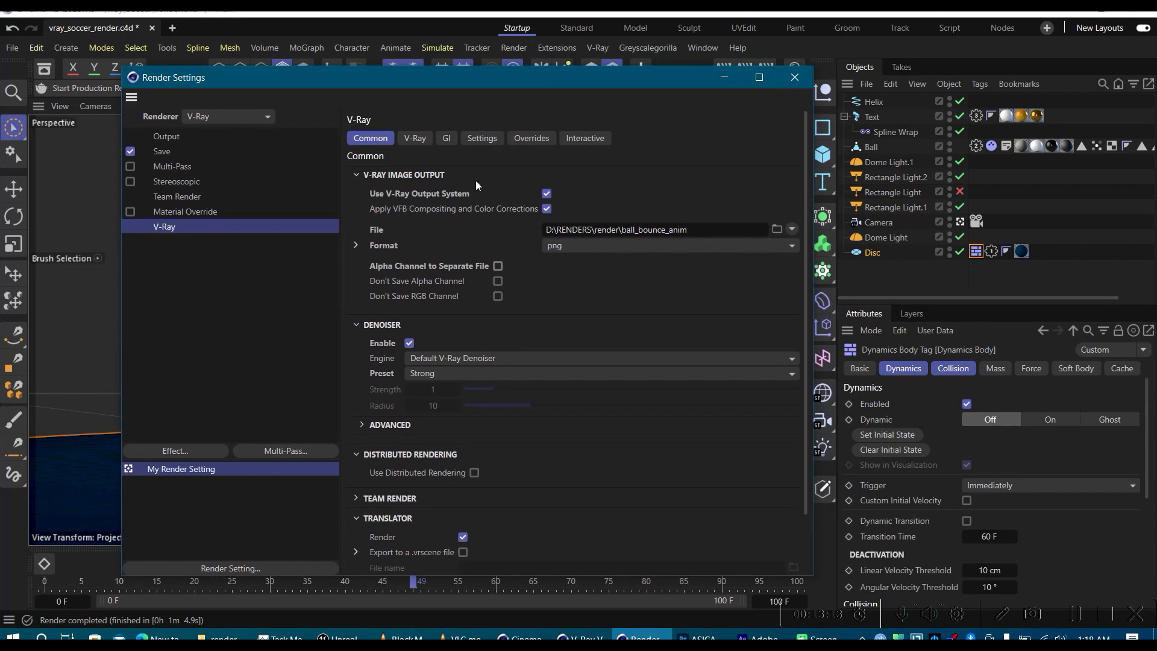
left_click(165, 154)
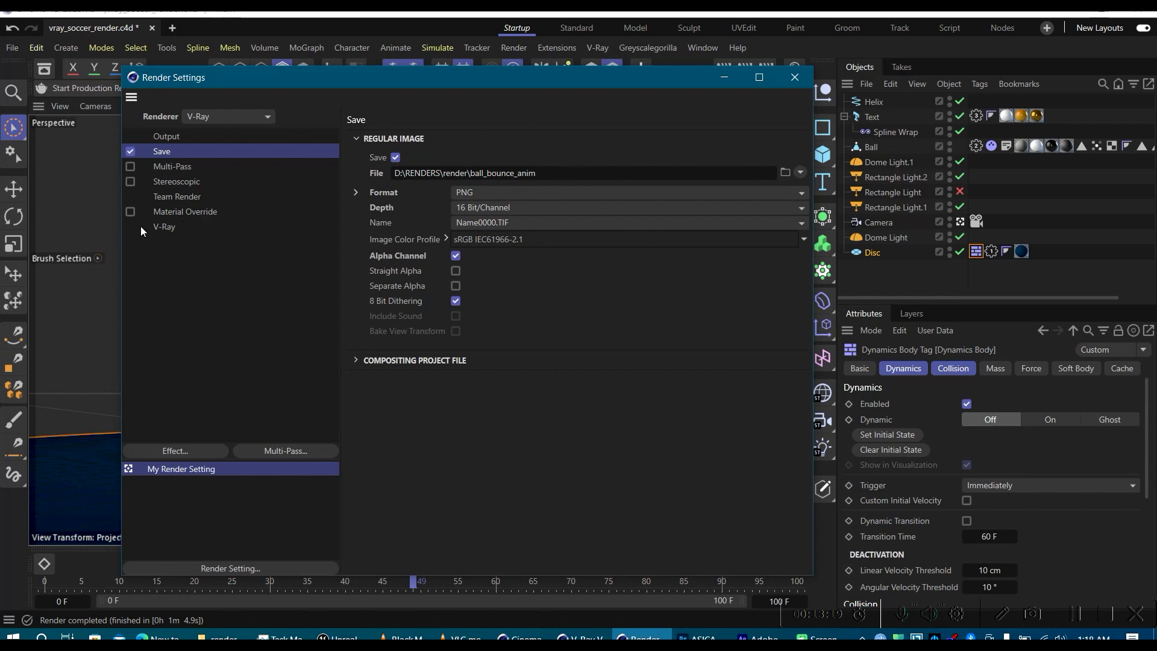
left_click(165, 227)
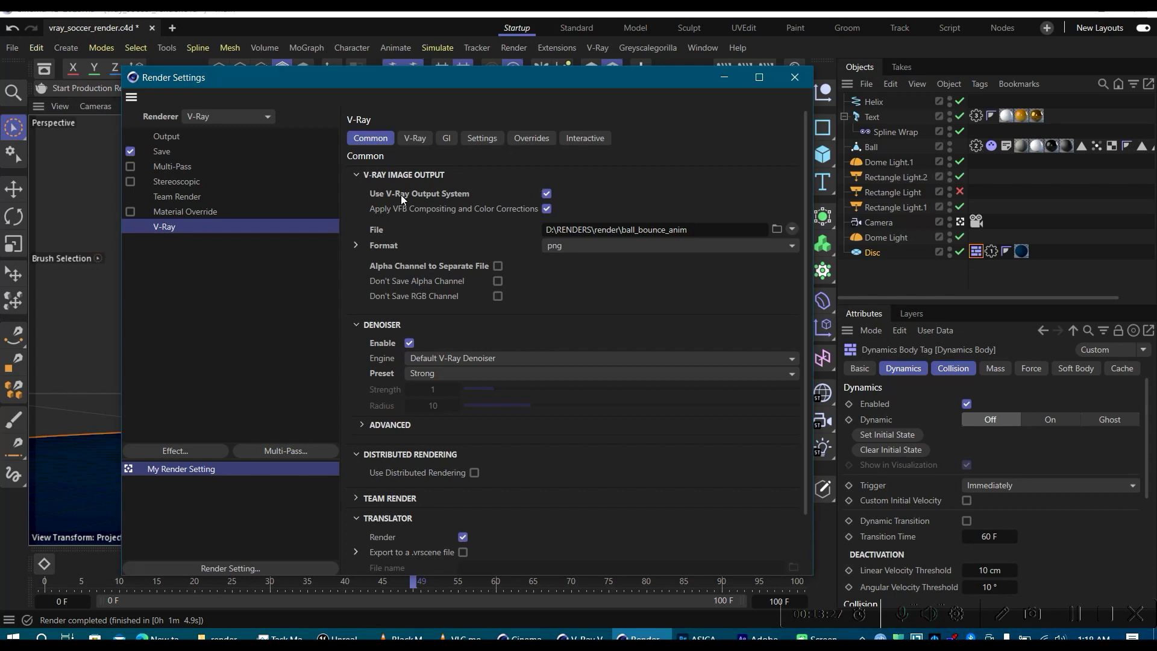
left_click(162, 149)
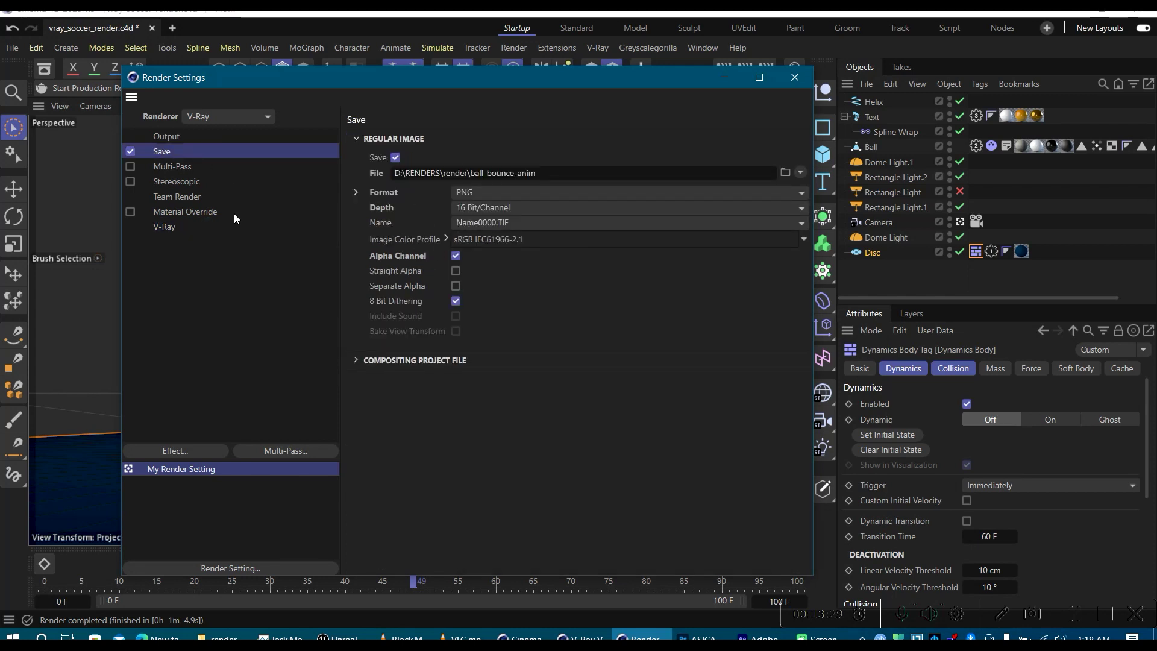
left_click(174, 229)
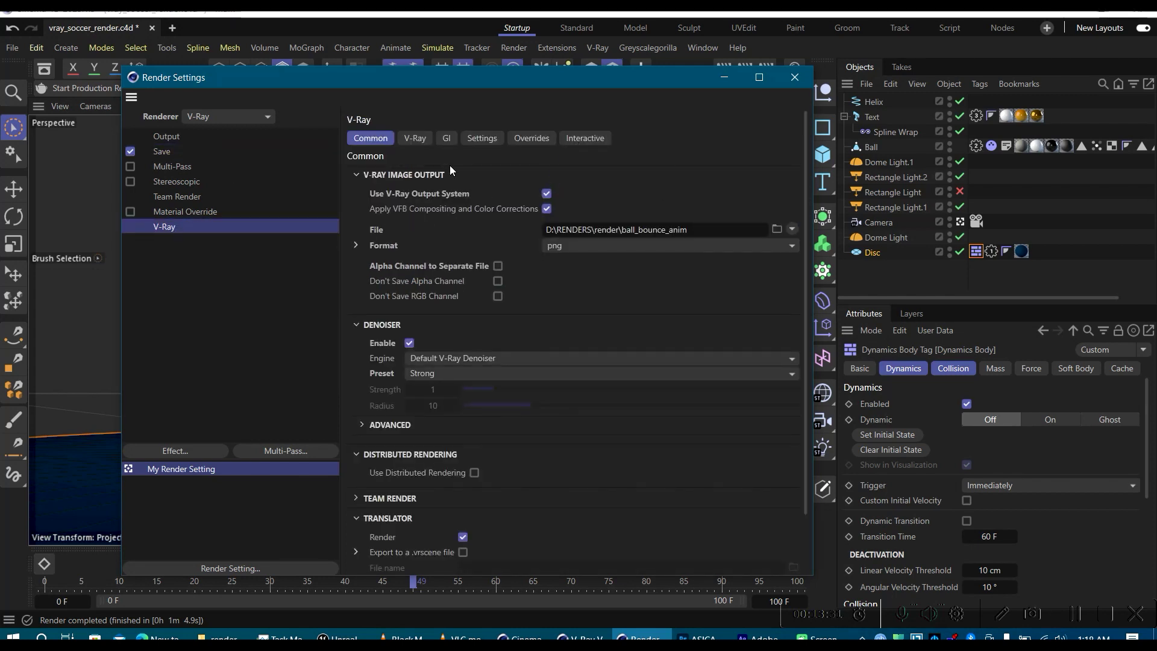
Step: Close Render Settings, float and dismiss the V-Ray menu palette, then reopen the V-Ray menu
left_click(795, 77)
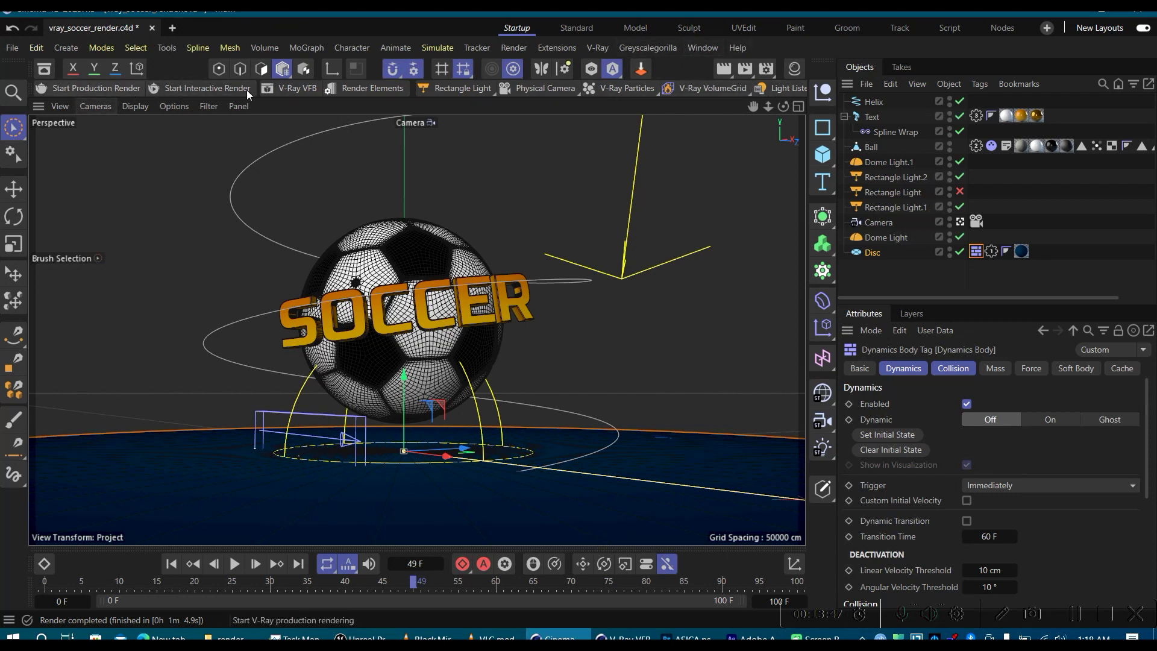
left_click(597, 47)
left_click(597, 49)
left_click(598, 47)
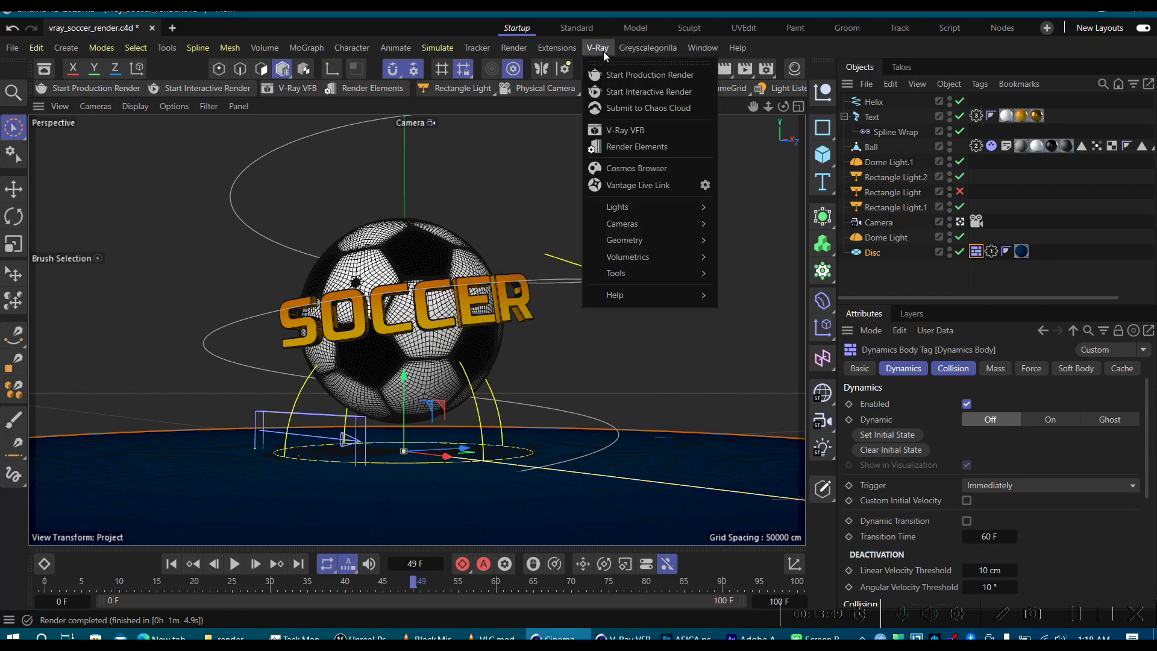
left_click(603, 53)
left_click_drag(617, 52, 597, 118)
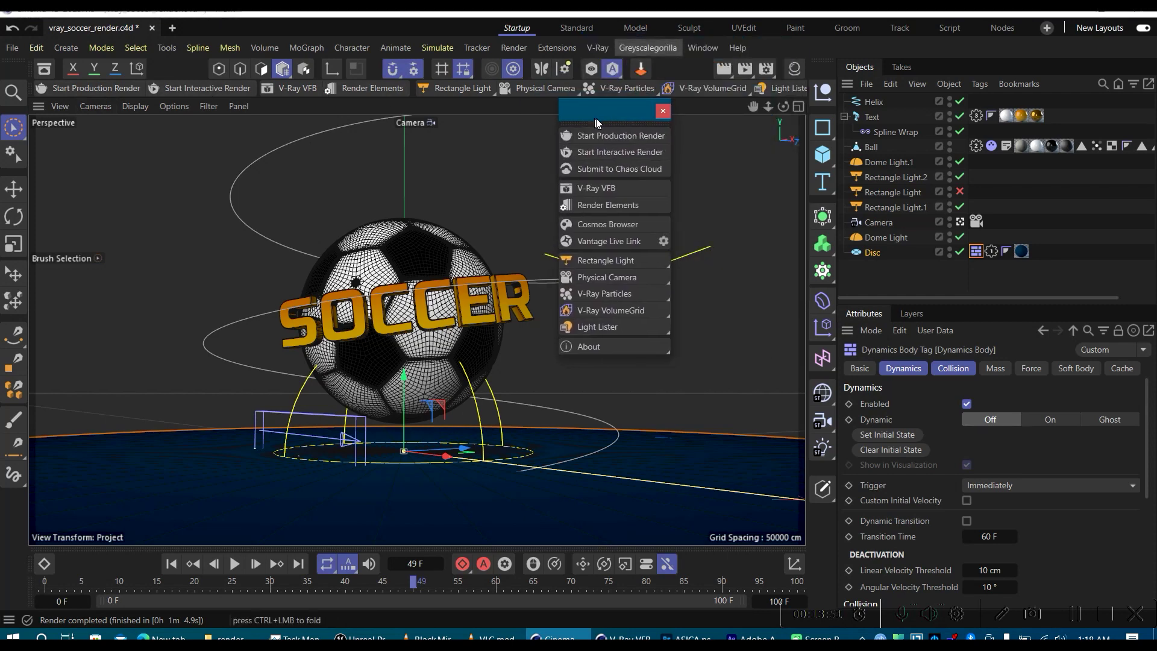
left_click(664, 110)
left_click(596, 48)
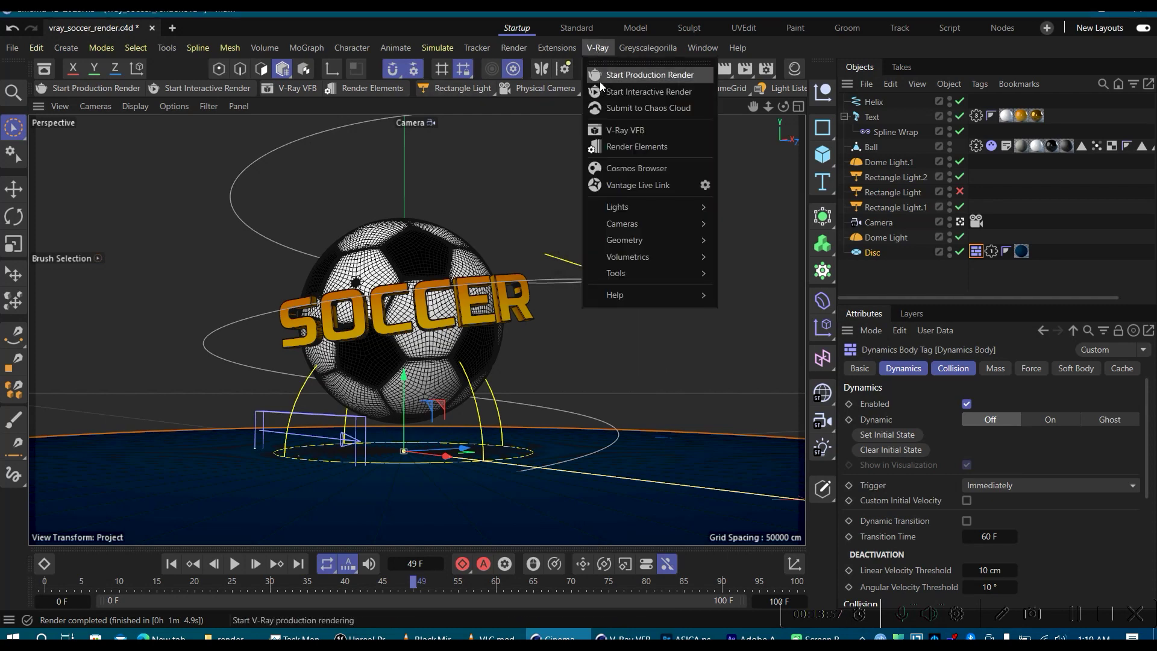
Step: Open the empty V-Ray Render Elements manager and position it clear of the soccer ball
left_click(651, 146)
left_click_drag(485, 63, 764, 85)
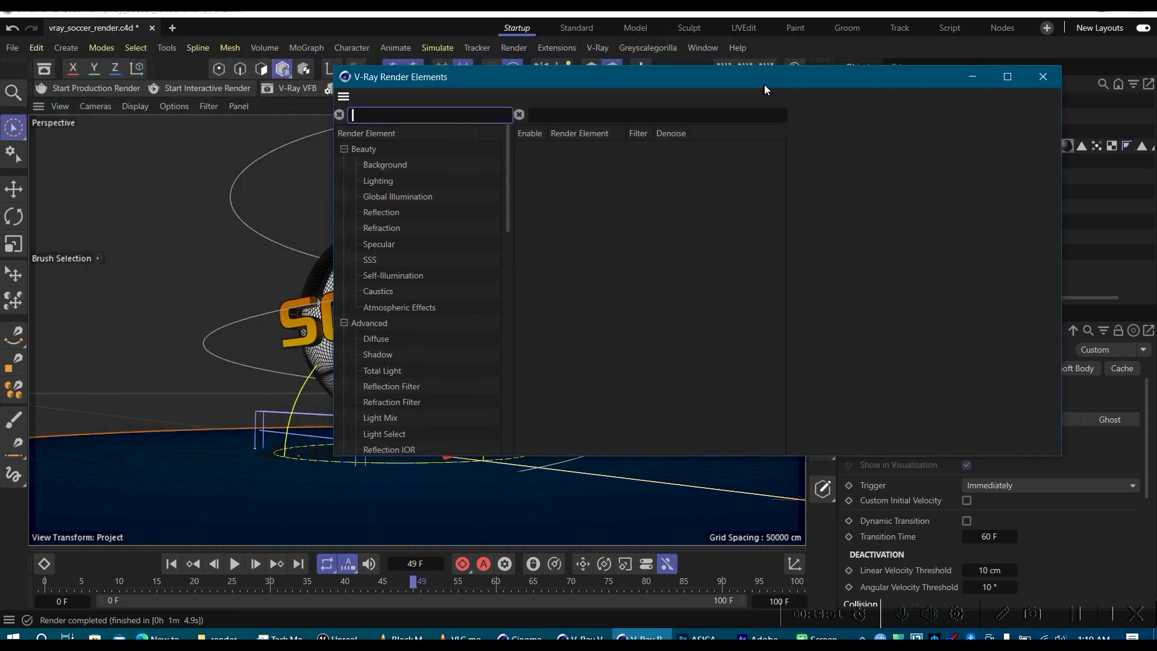
left_click_drag(488, 77, 443, 85)
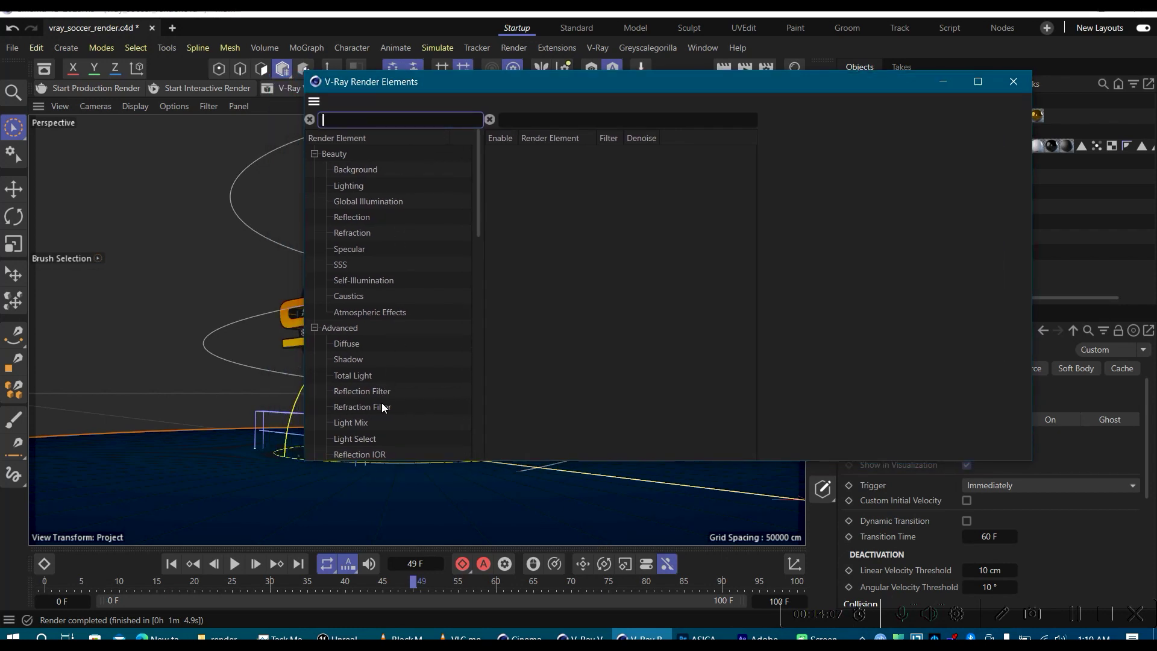
scroll(381, 402, "down", 4)
scroll(381, 402, "up", 4)
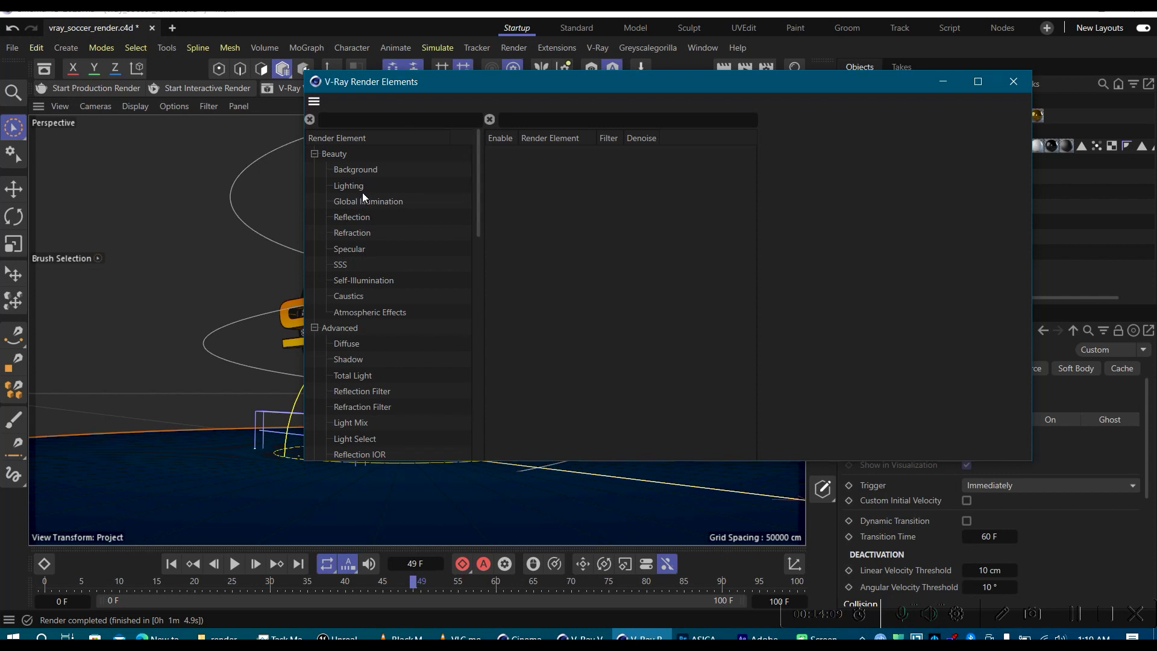
left_click_drag(449, 93, 610, 87)
left_click_drag(528, 89, 605, 127)
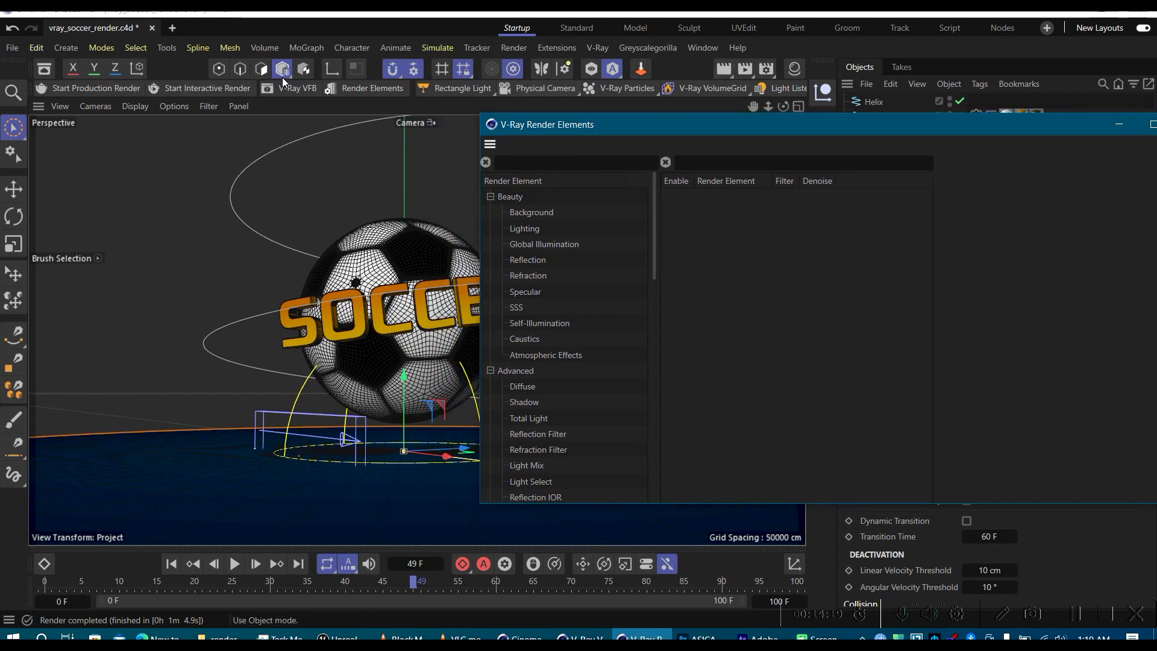
Step: Briefly check the Render Settings Save page, then close it and return to Render Elements
left_click(765, 69)
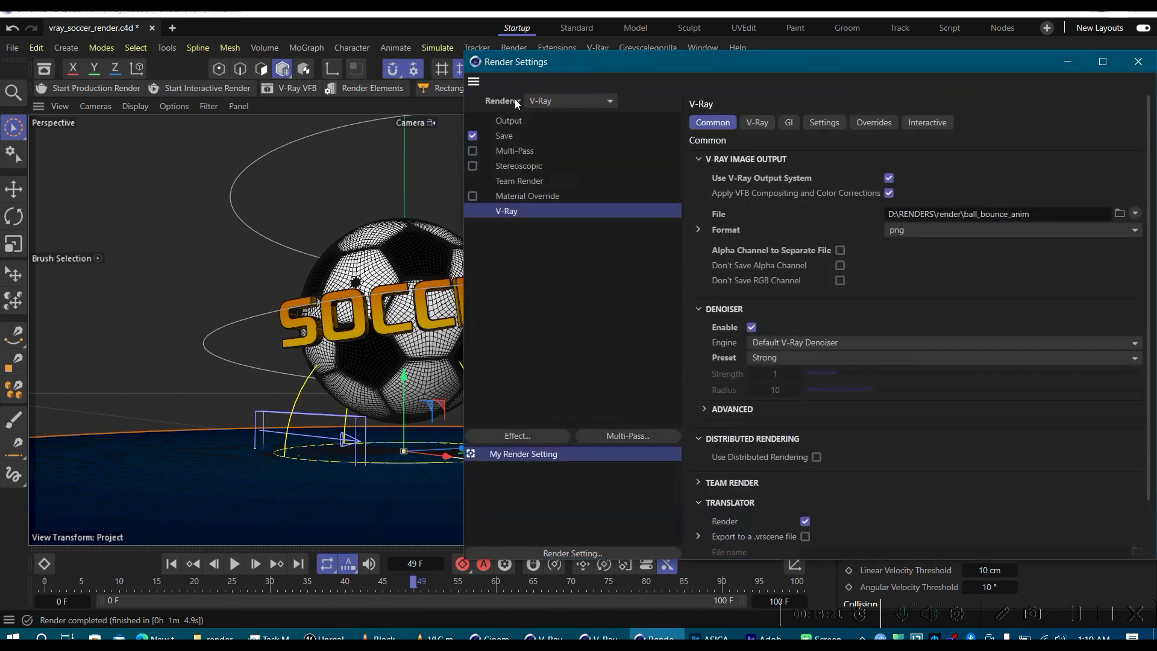
left_click(514, 139)
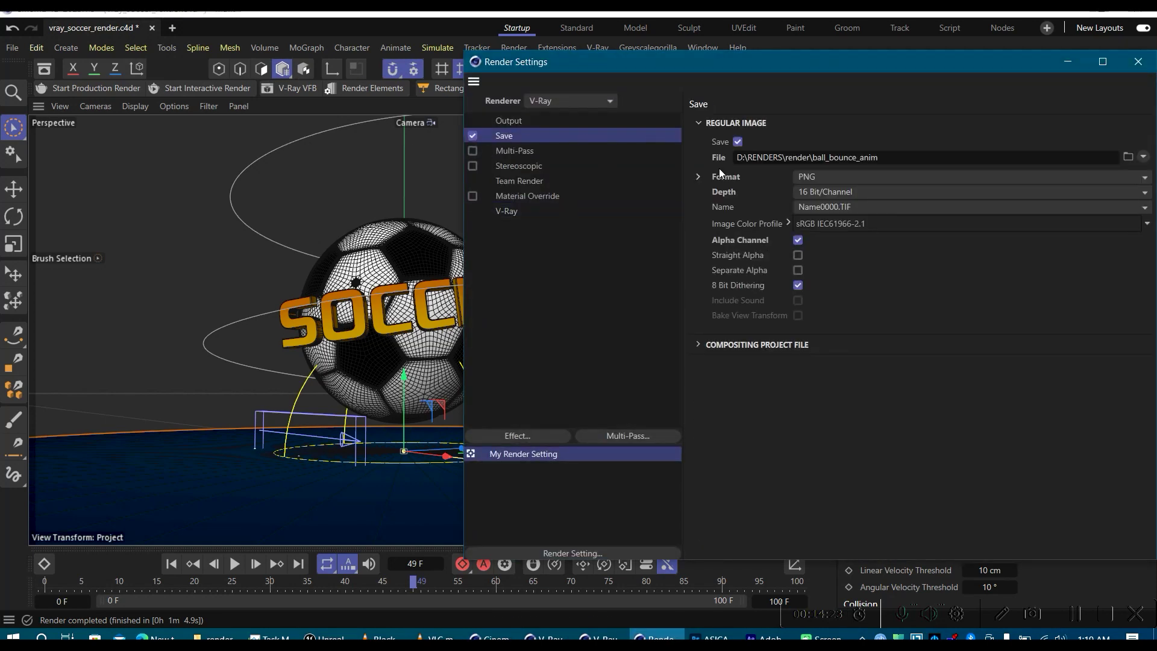
left_click_drag(893, 67, 436, 78)
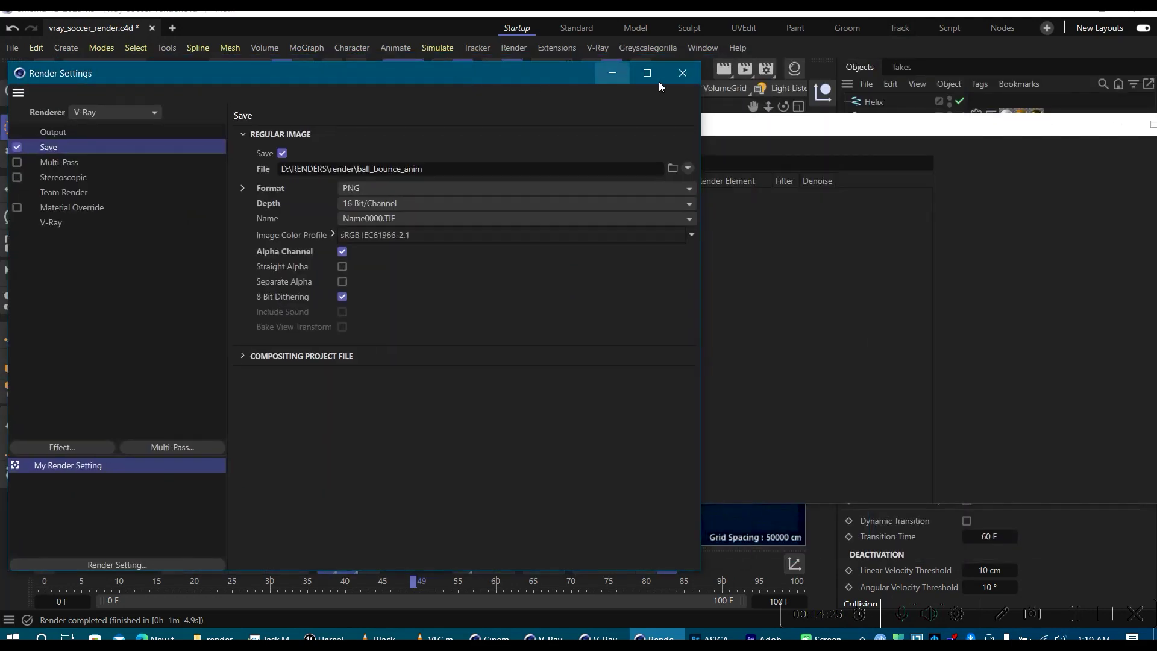
left_click(693, 79)
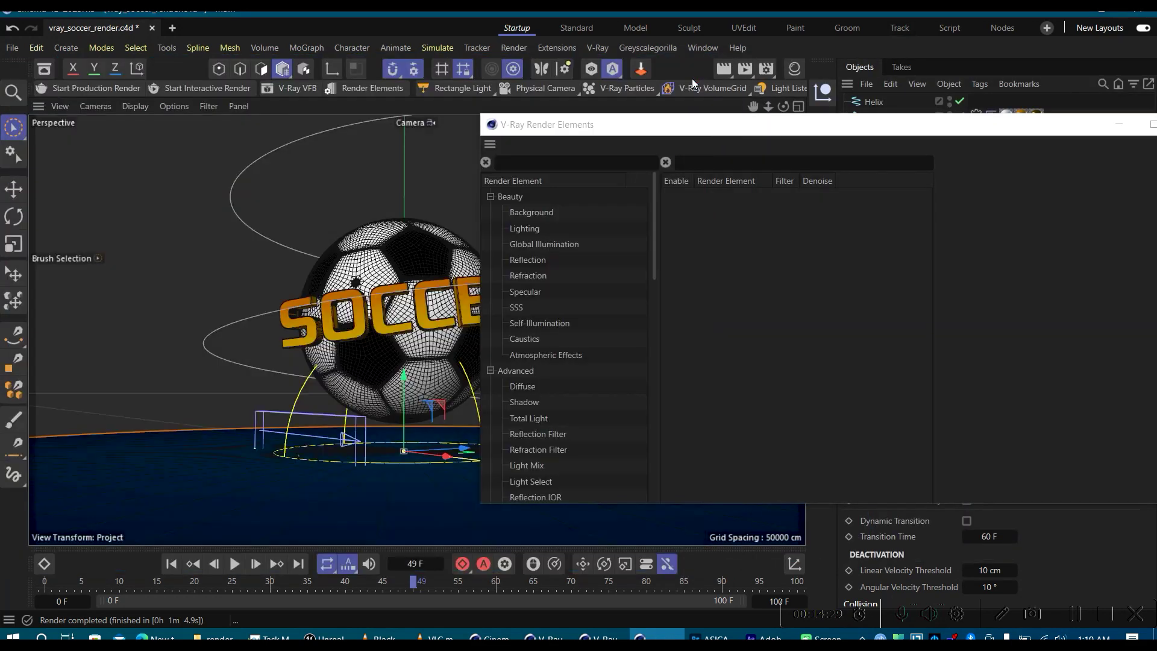
left_click(609, 129)
Step: Add a Reflection render element with Denoise enabled and view its properties
left_click_drag(609, 129, 612, 117)
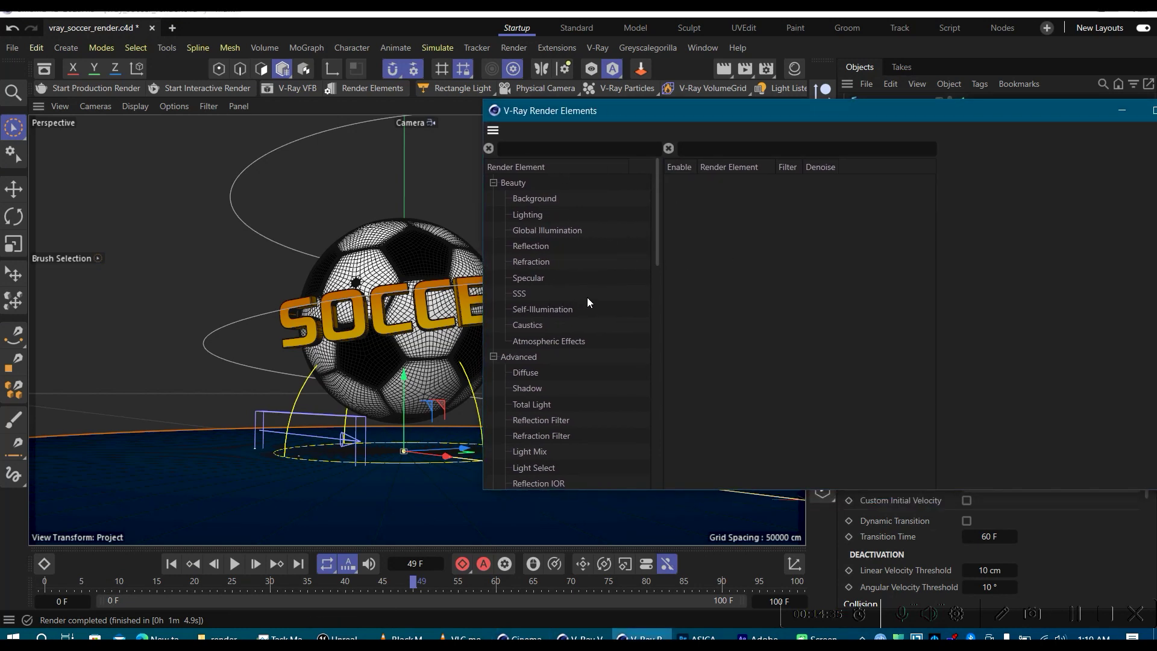
left_click_drag(615, 120, 655, 113)
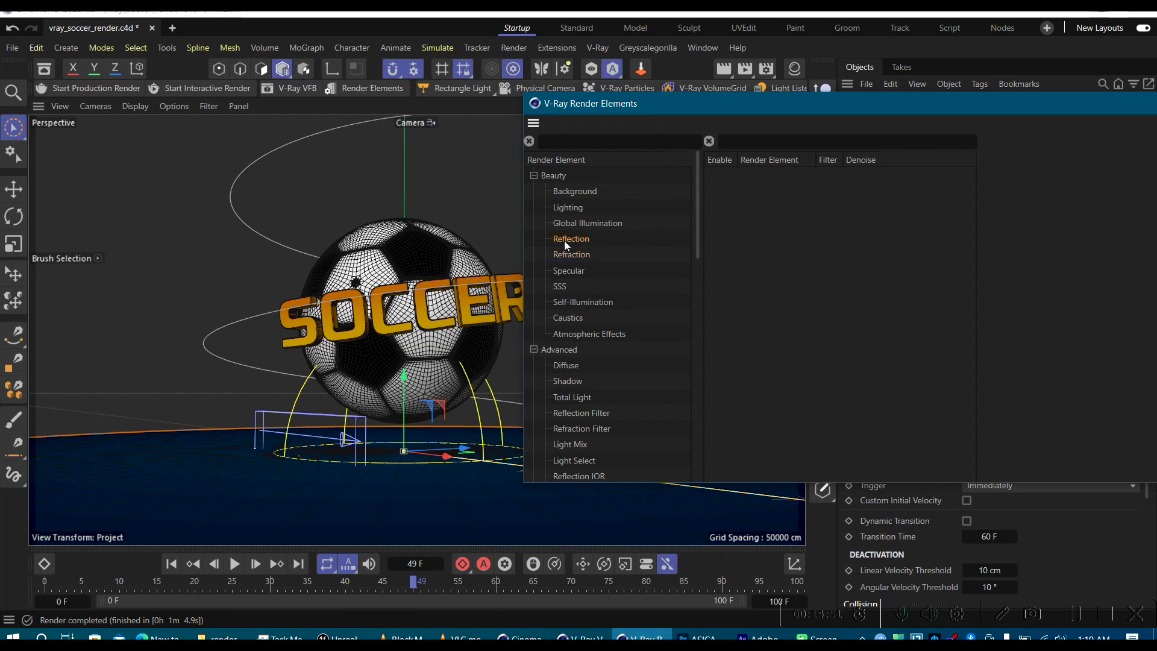
left_click_drag(564, 240, 736, 202)
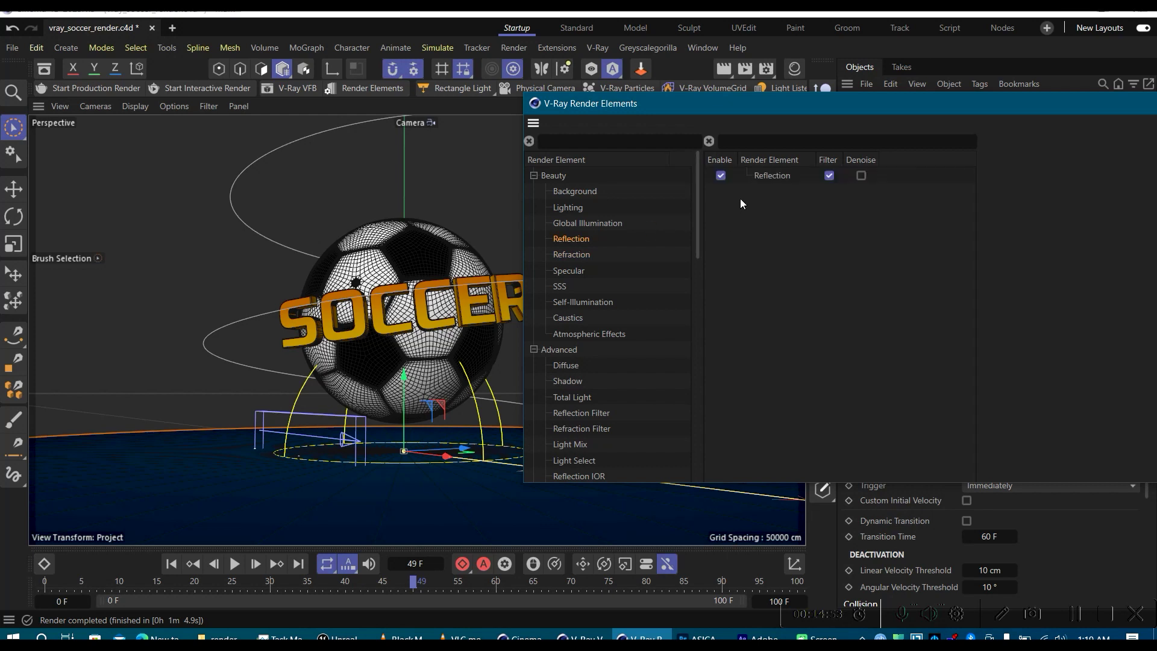
left_click(862, 176)
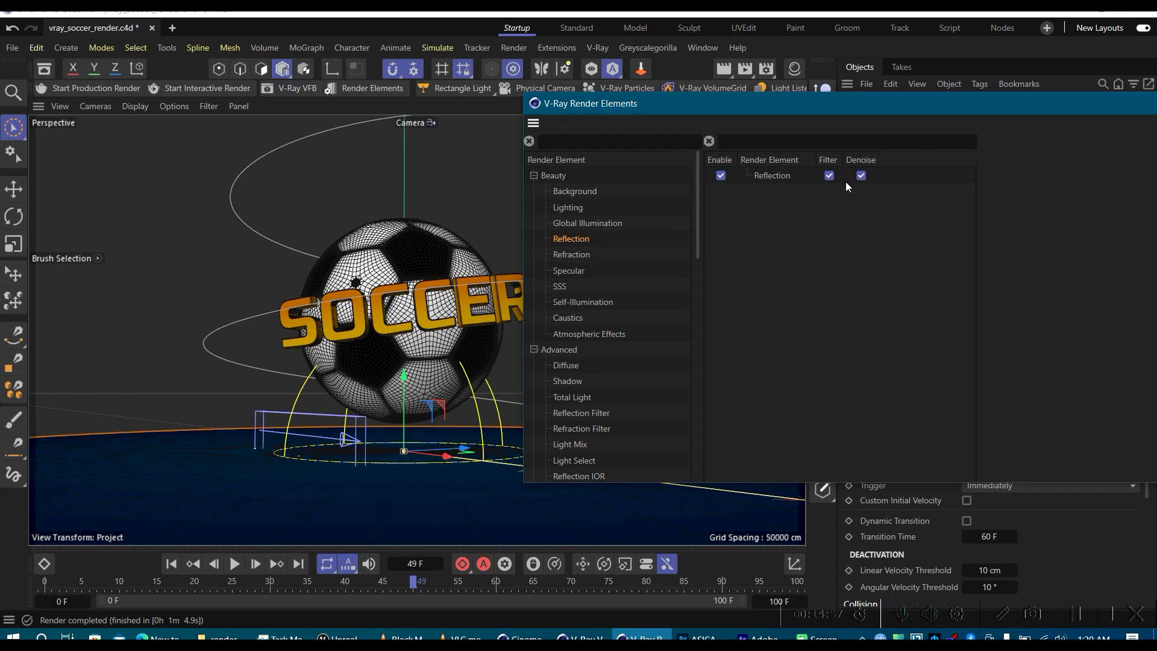
left_click_drag(797, 107, 764, 129)
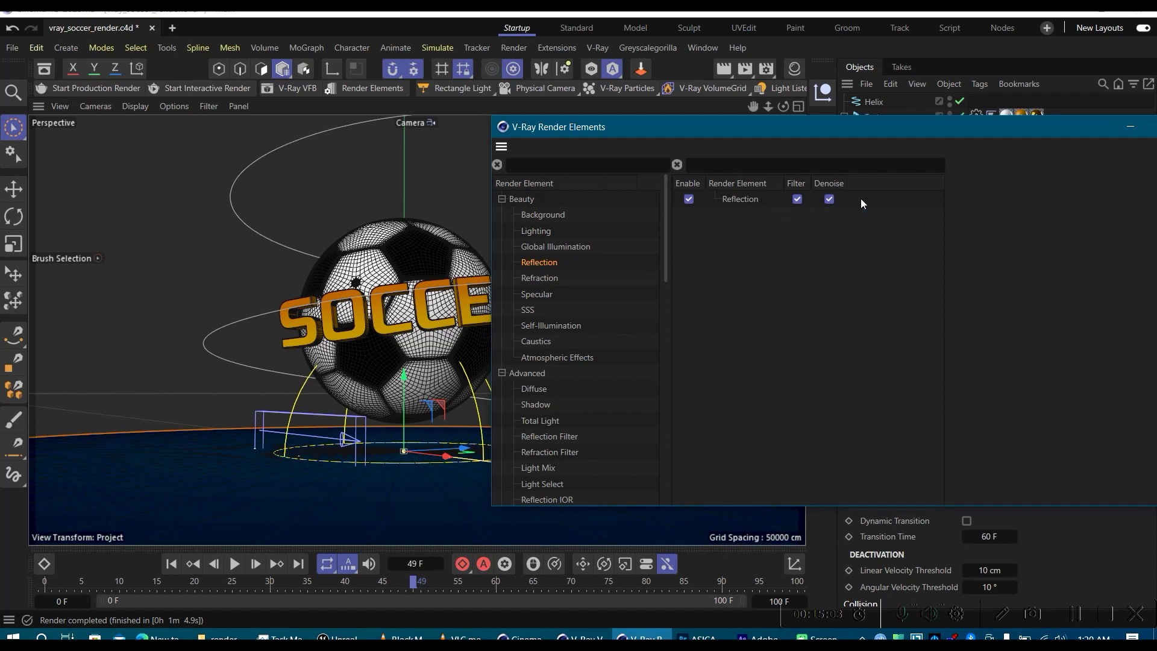
left_click_drag(720, 134, 757, 118)
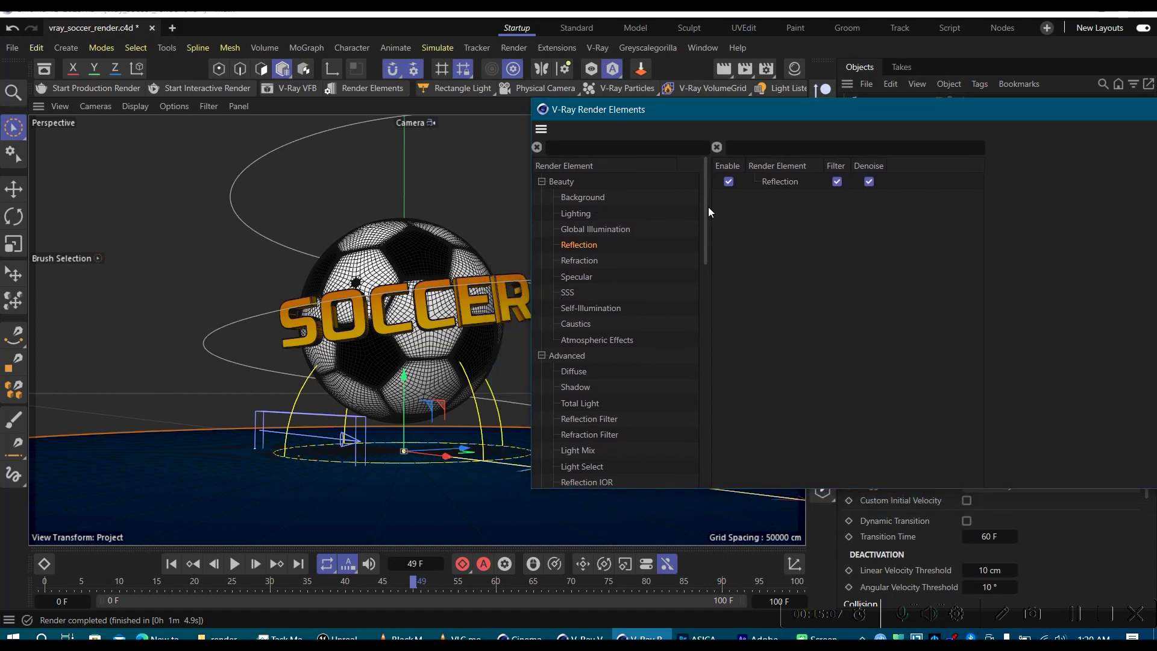
left_click(777, 184)
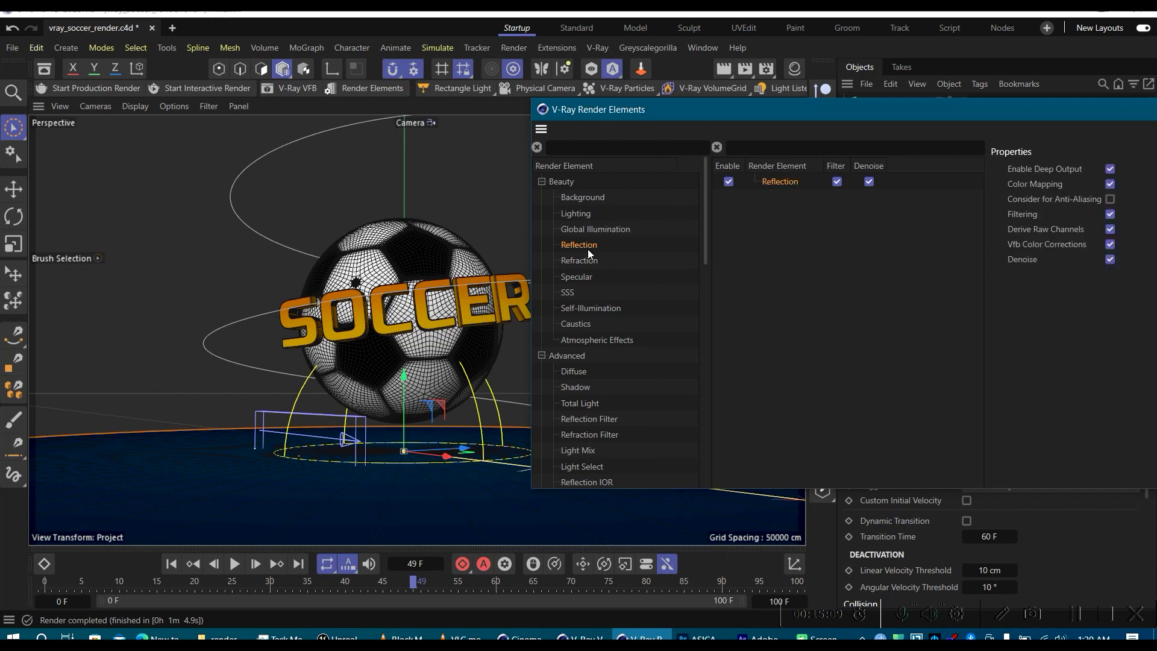
Step: Try dragging in Global Illumination, then glance at After Effects and return to Cinema 4D
left_click_drag(589, 233, 632, 238)
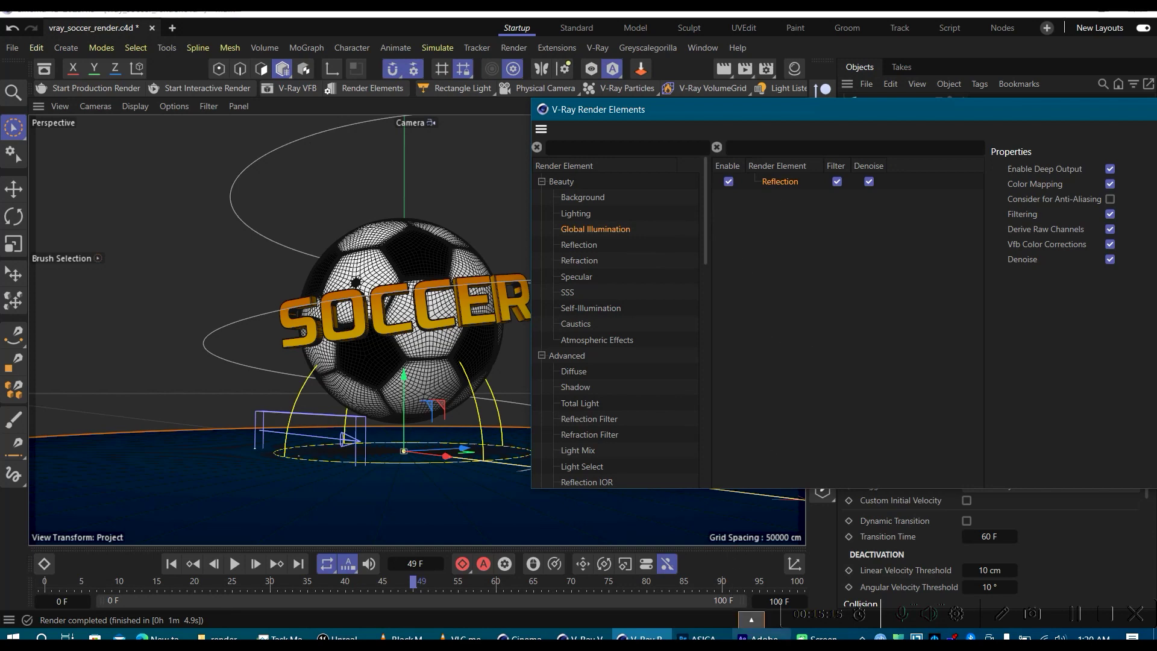
left_click(758, 638)
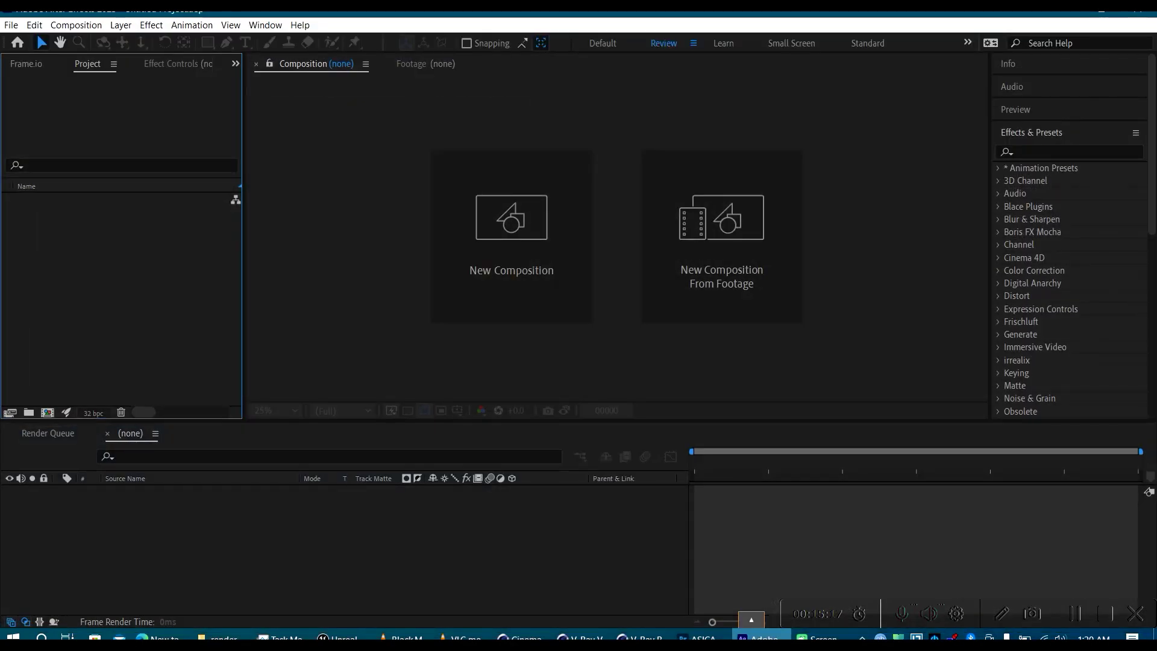
key("alt+Tab")
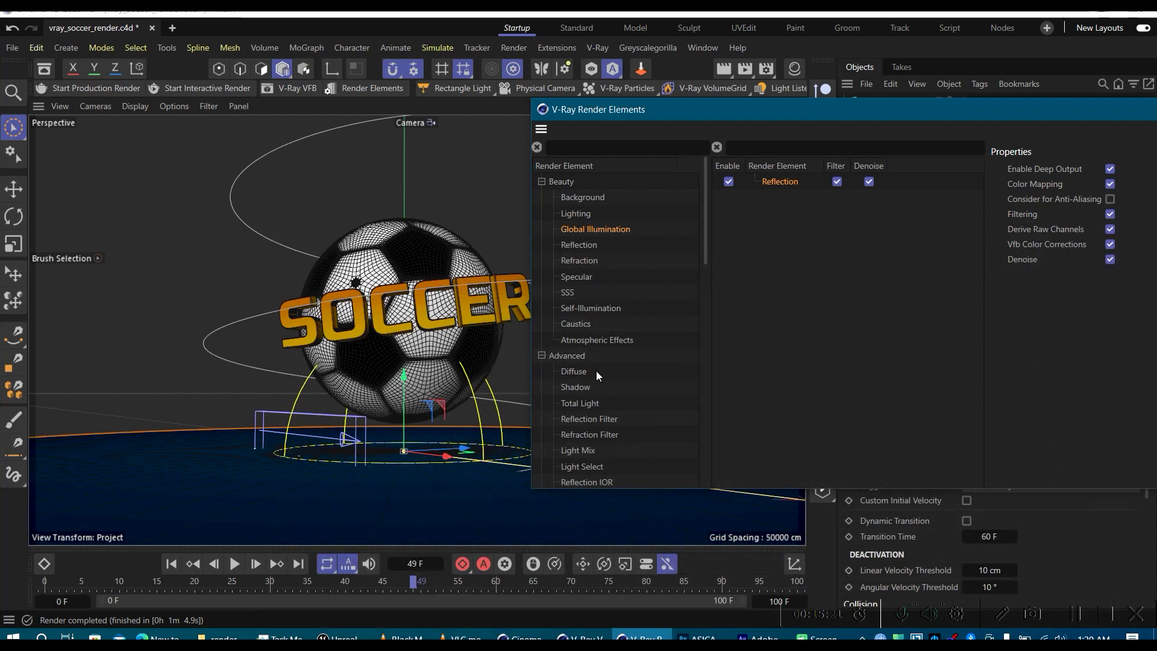
Step: Drag another pass into the Render Elements list and scroll through the available elements
left_click_drag(577, 388, 771, 199)
scroll(645, 338, "down", 3)
scroll(647, 338, "down", 3)
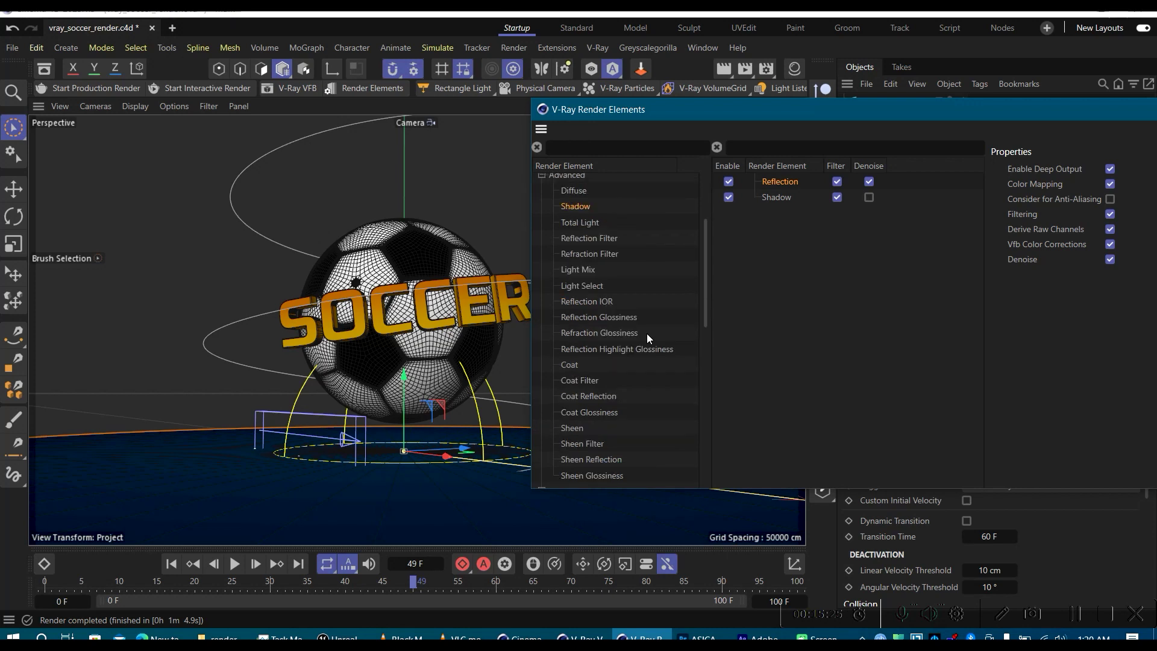
scroll(646, 316, "up", 3)
scroll(646, 316, "up", 3)
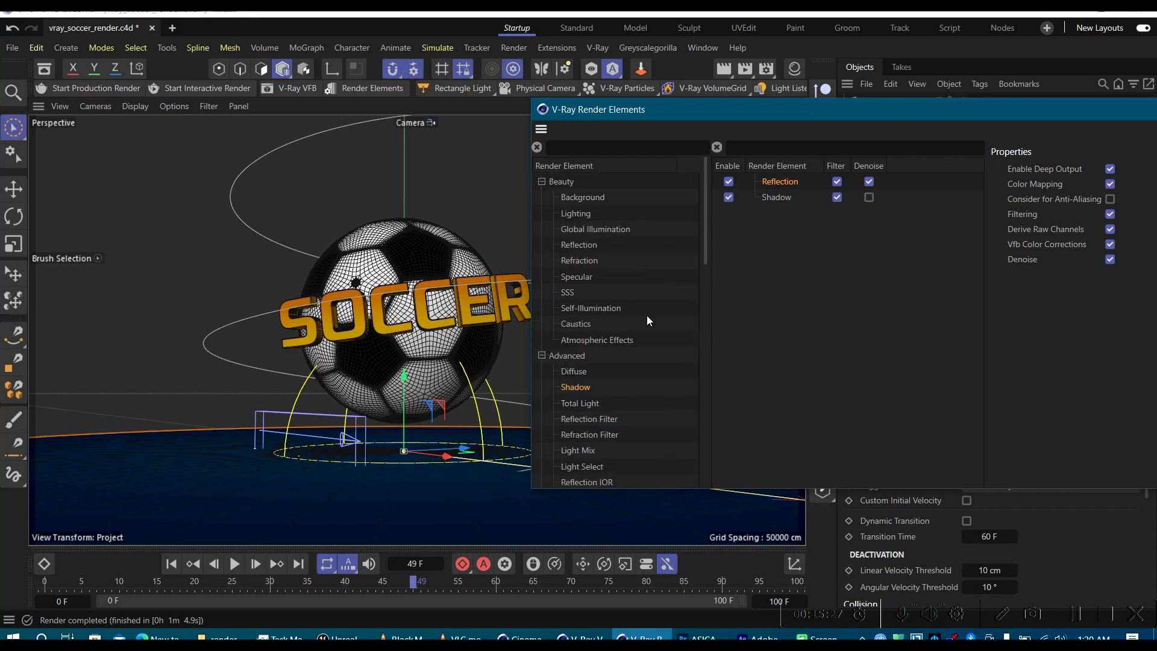
scroll(645, 316, "down", 6)
scroll(647, 319, "down", 6)
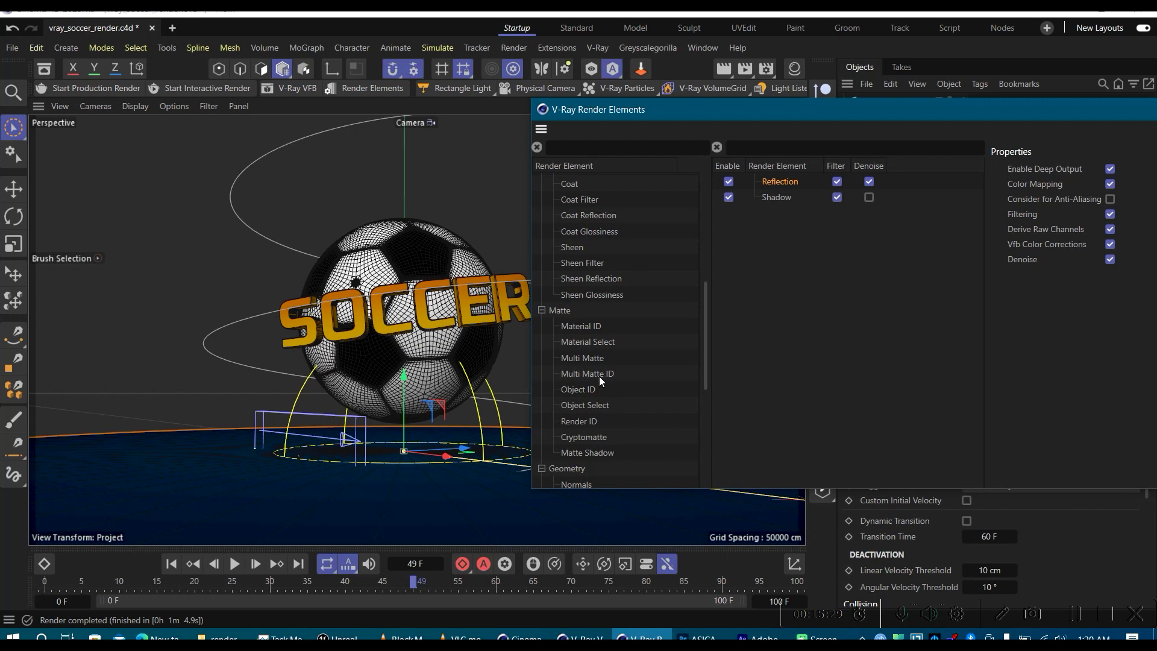
Step: Add Multi Matte ID, delete it again, and show the Multi Matte element's properties
left_click_drag(593, 373, 757, 283)
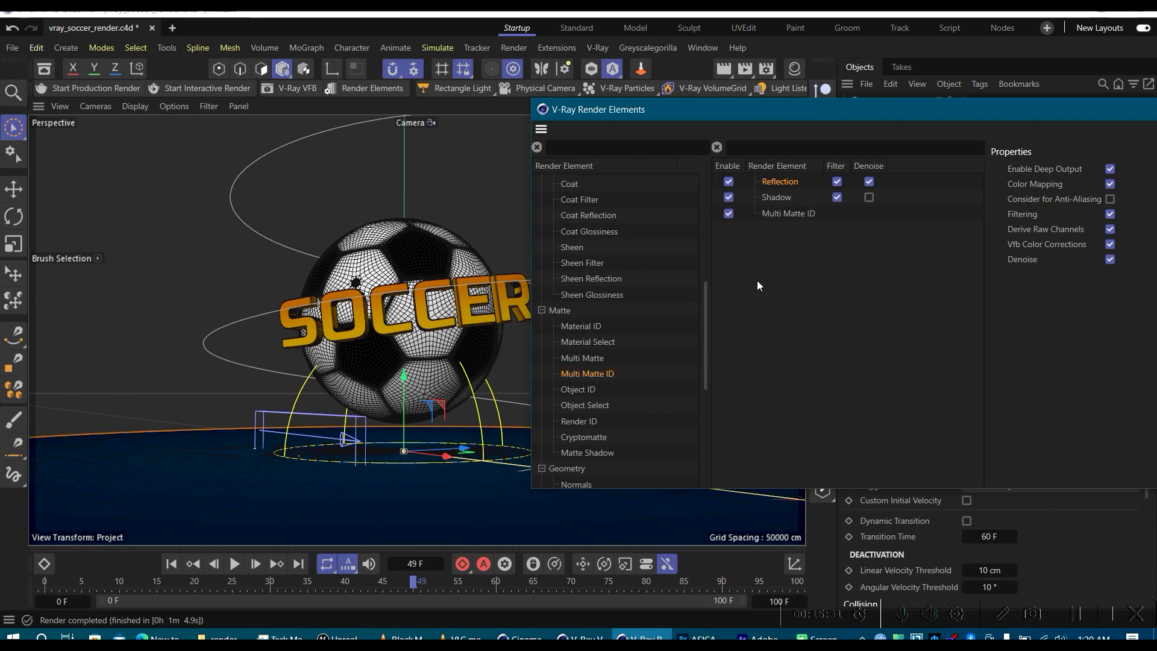
left_click(801, 219)
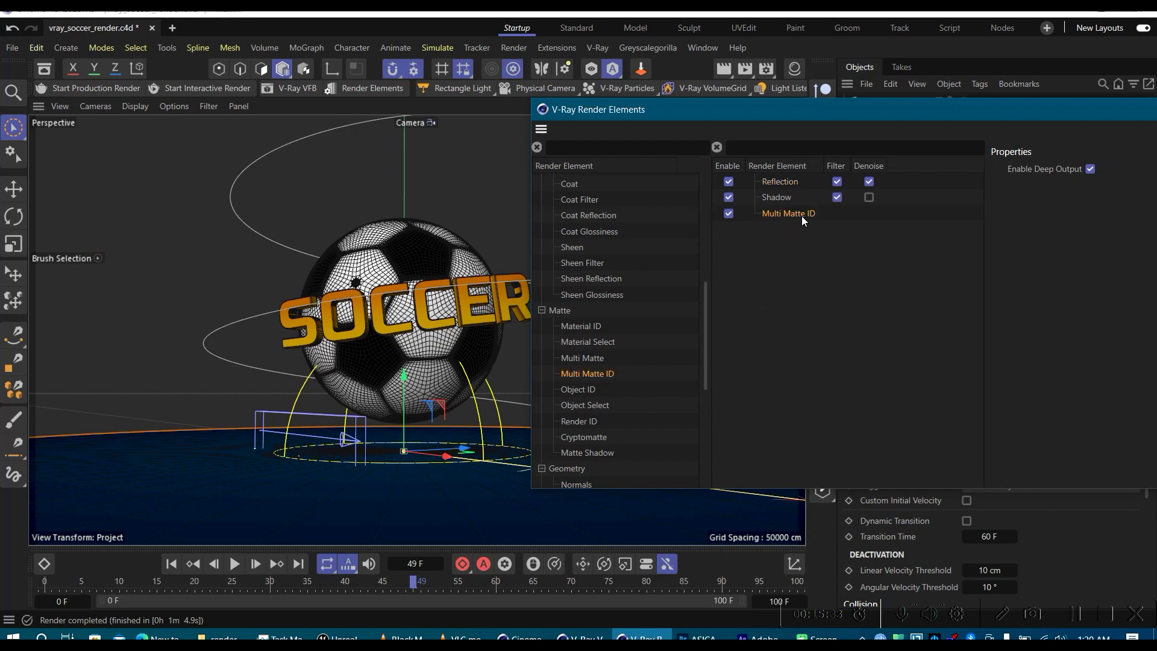
key("Delete")
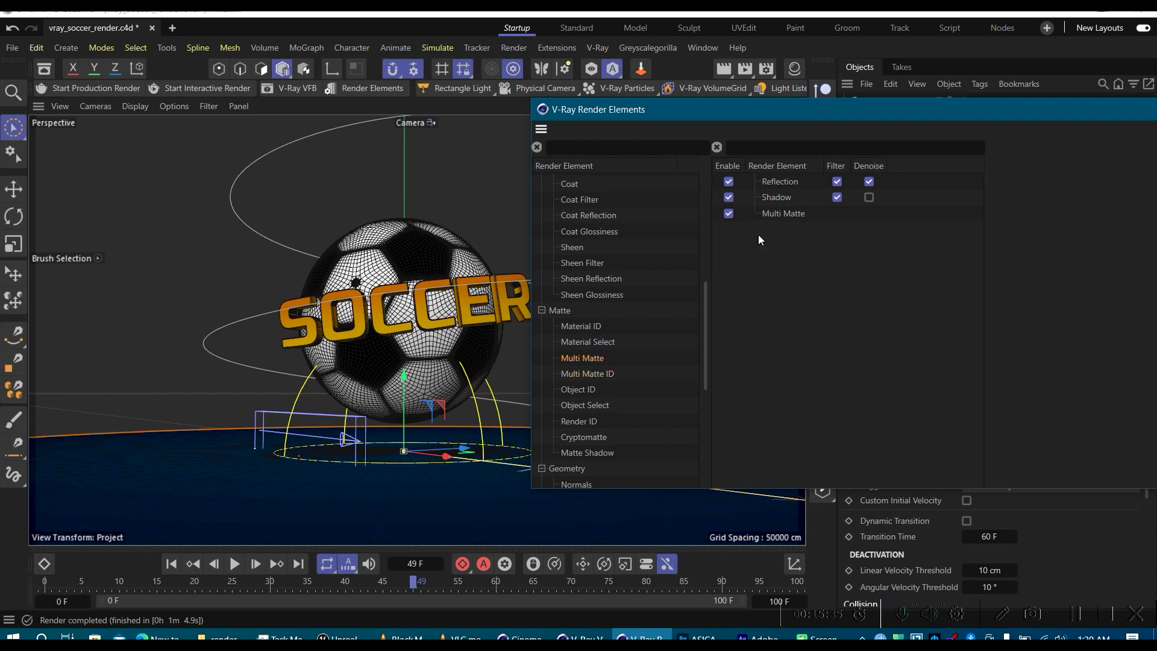
left_click_drag(800, 120, 489, 143)
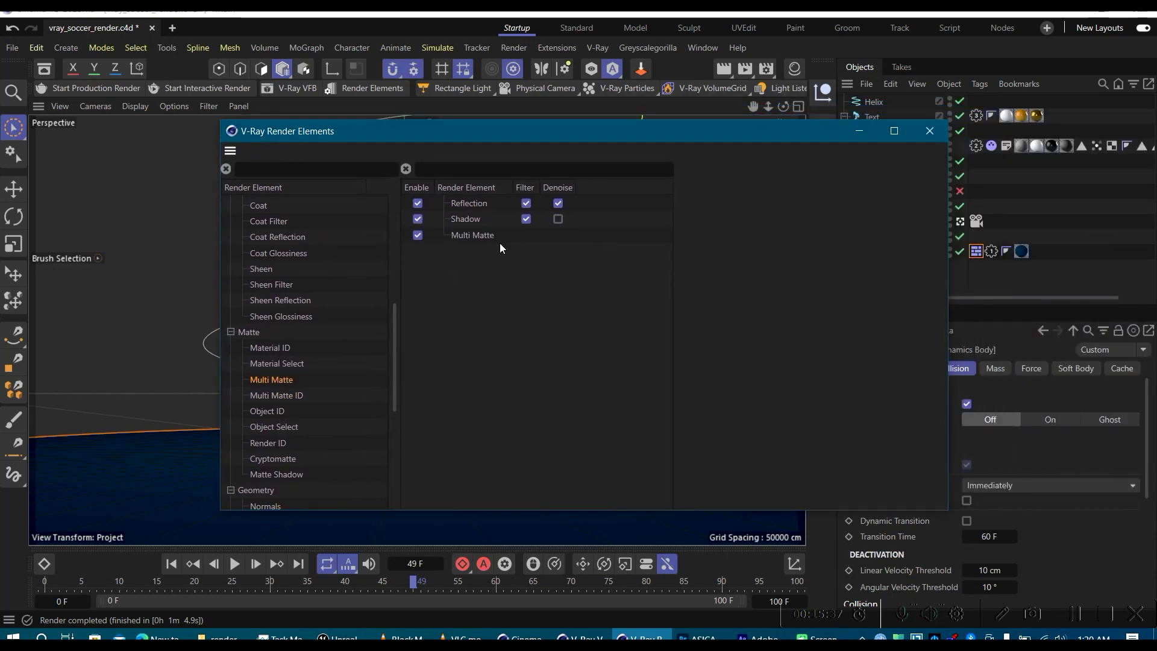
left_click(490, 236)
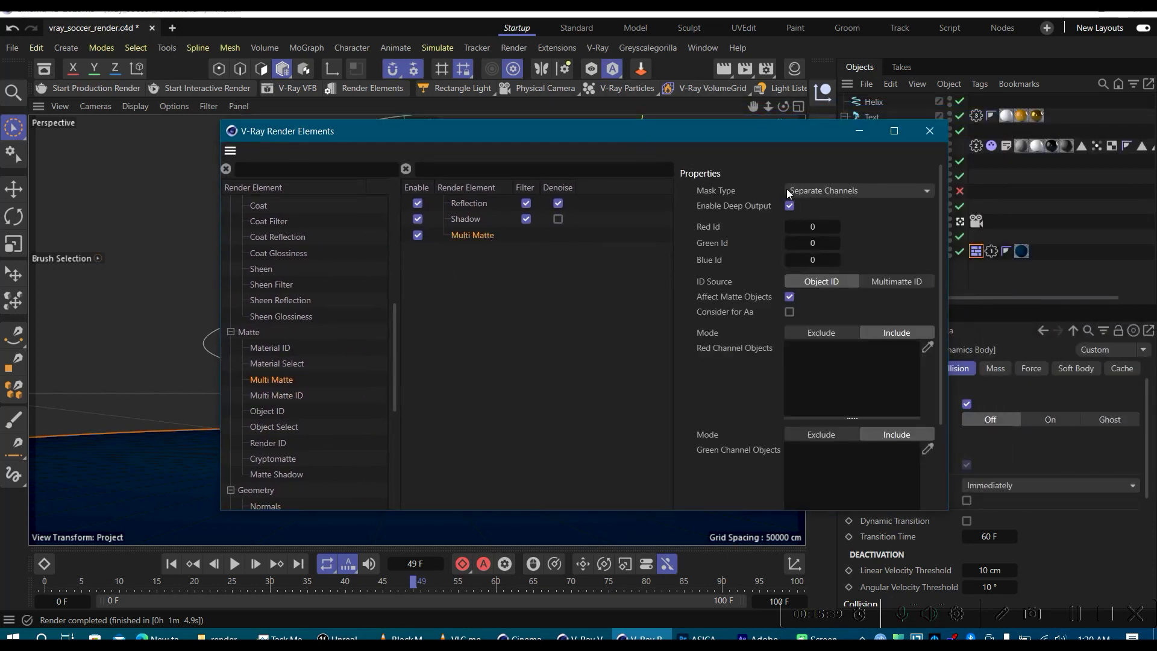
Step: Change the Multi Matte element's Mask Type from Separate Channels to White
left_click(848, 193)
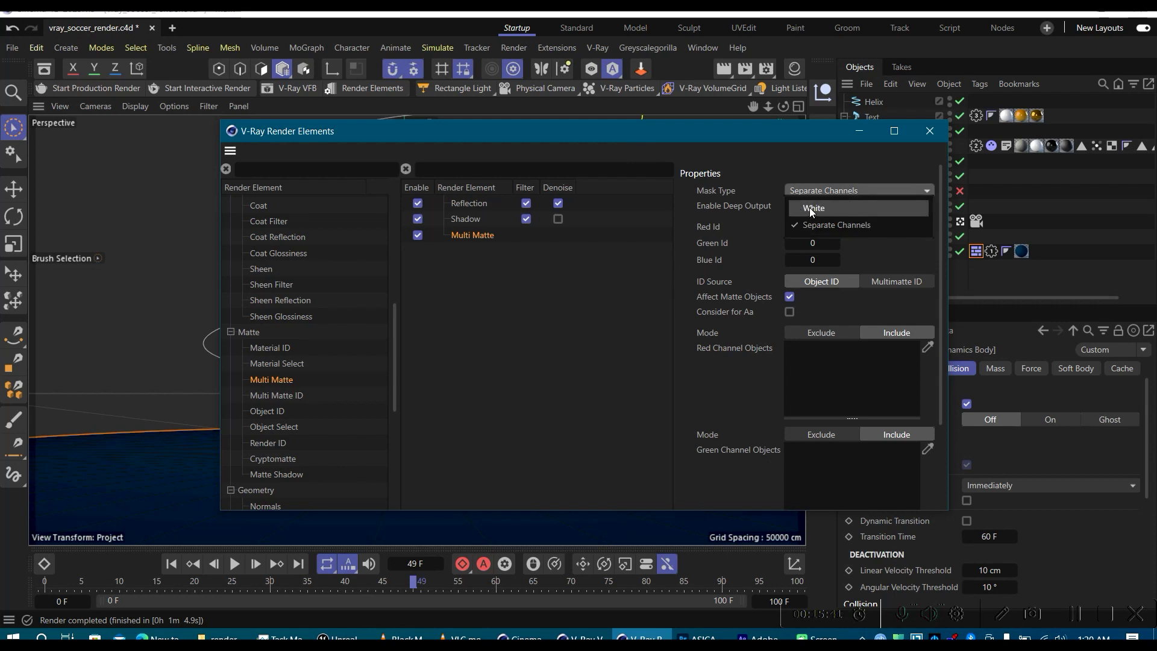
left_click(854, 207)
left_click_drag(695, 143, 569, 137)
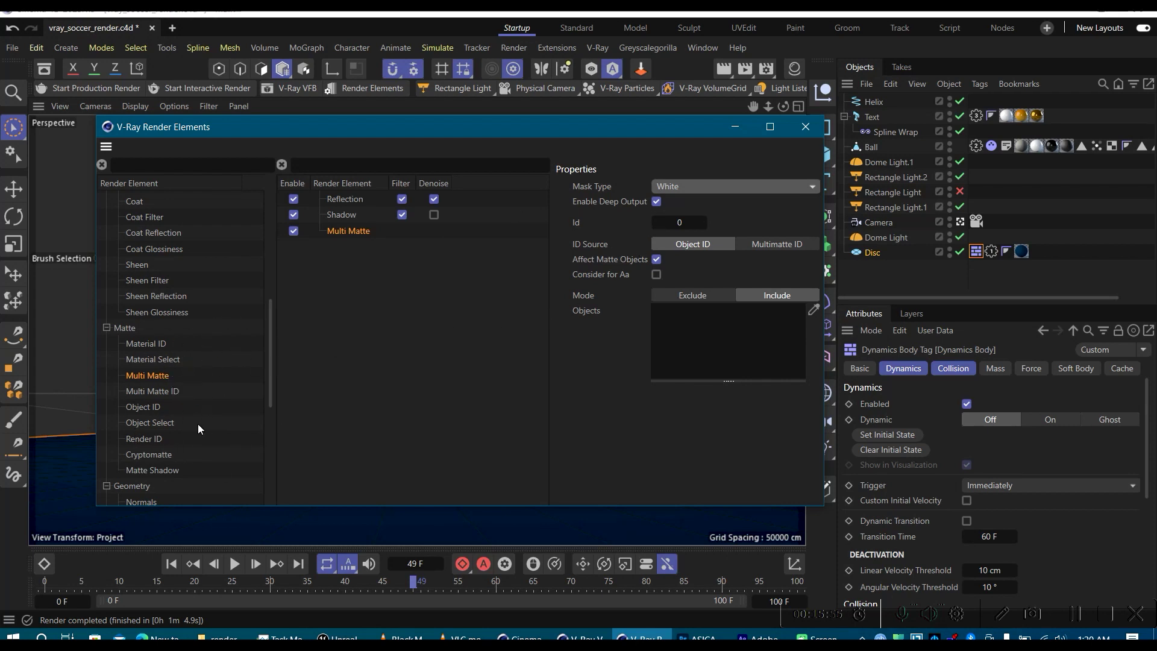
left_click_drag(522, 129, 778, 155)
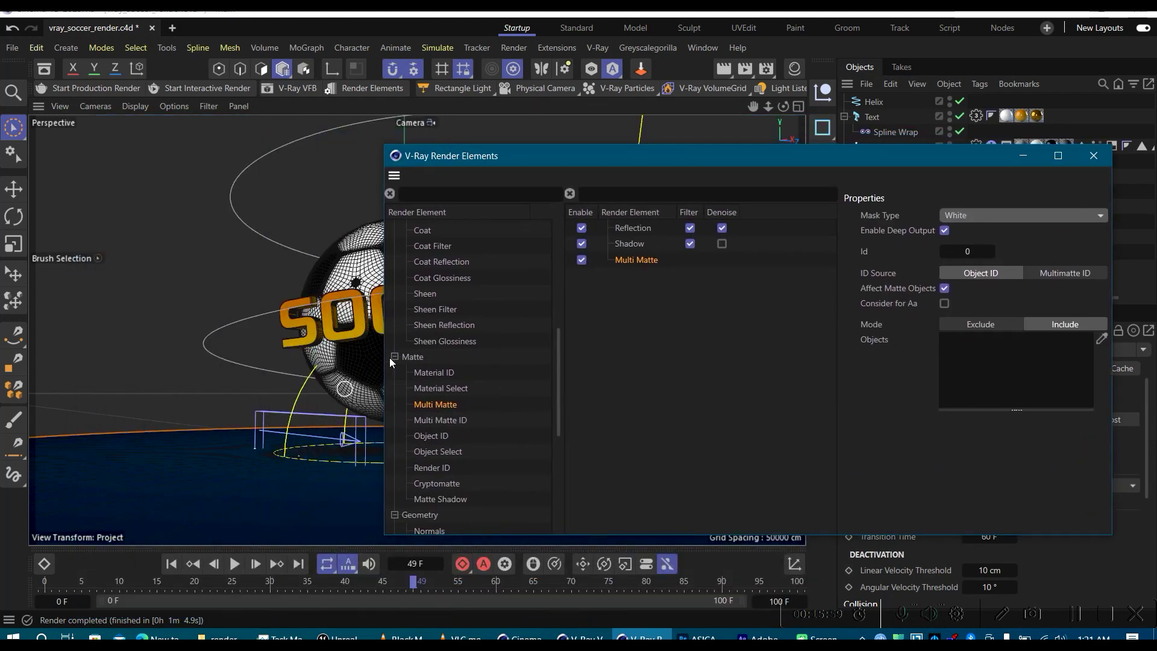
left_click_drag(671, 161, 384, 370)
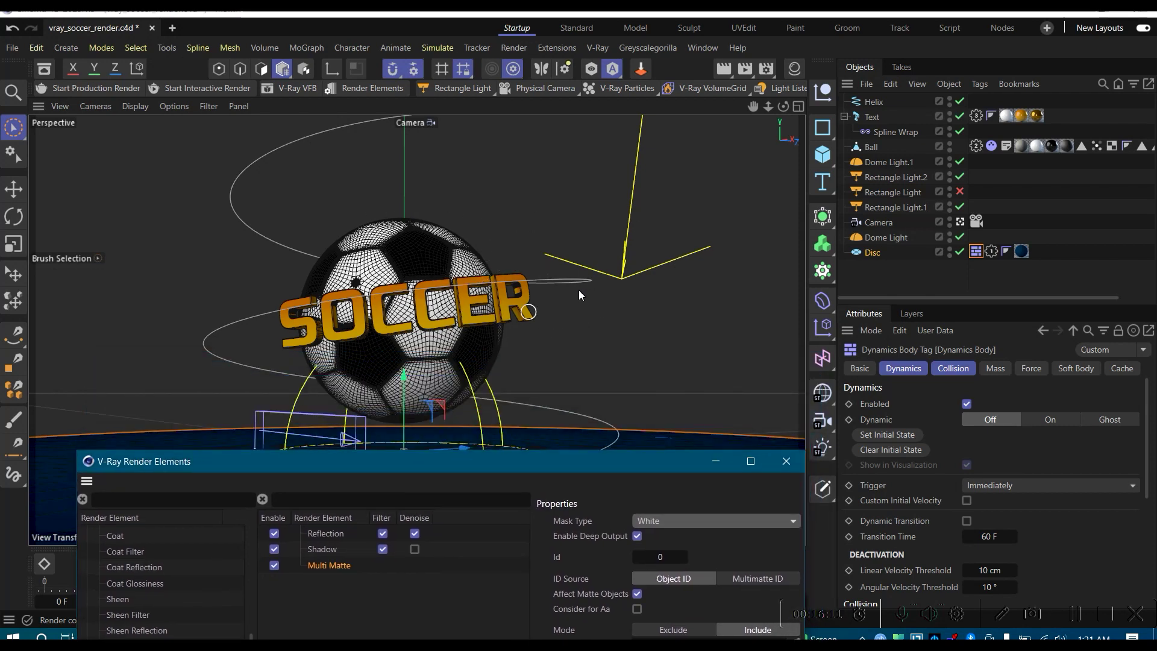
Step: Check the Disc's V-Ray object properties, keeping its Object ID at 1
right_click(867, 257)
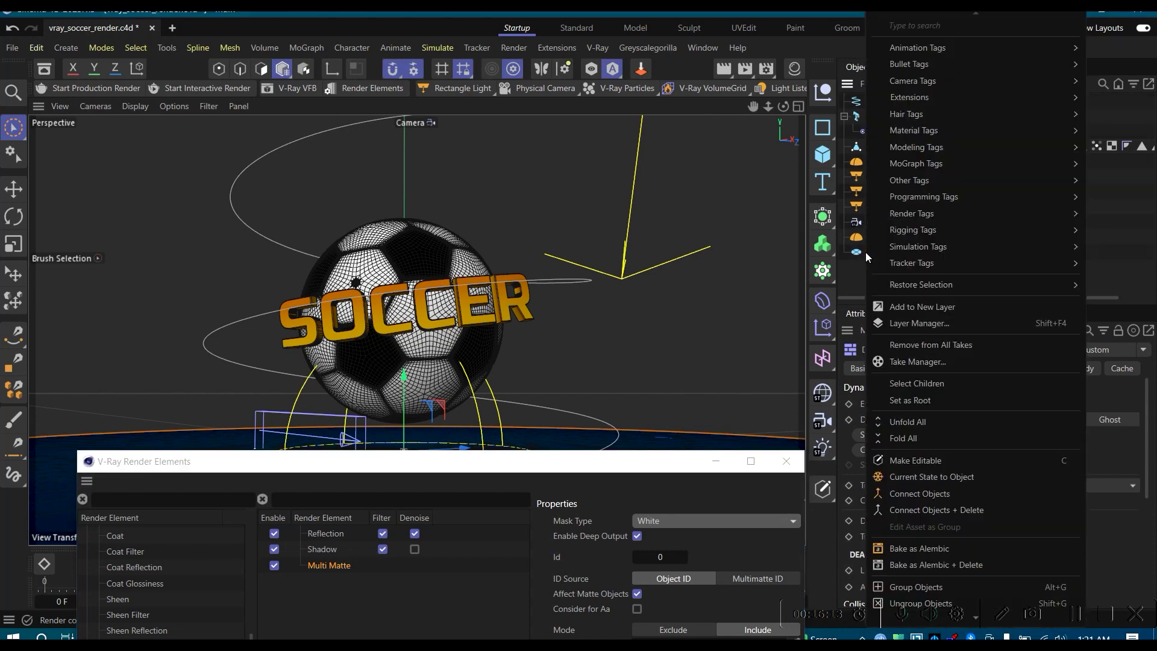
mouse_move(943, 229)
mouse_move(933, 97)
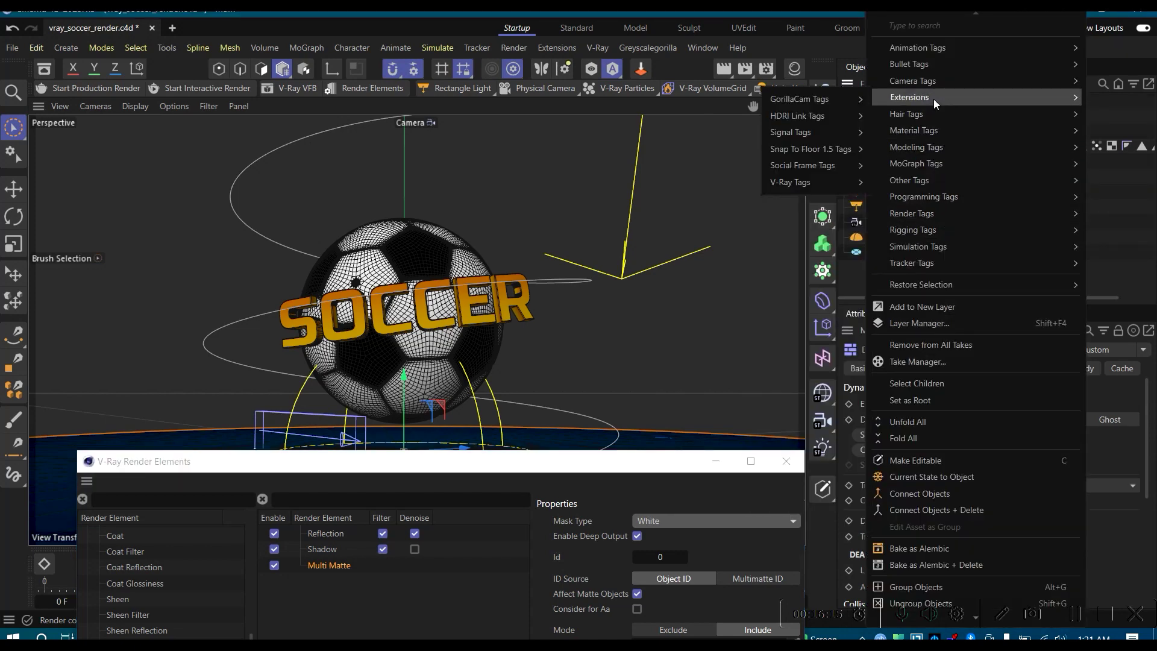
mouse_move(816, 181)
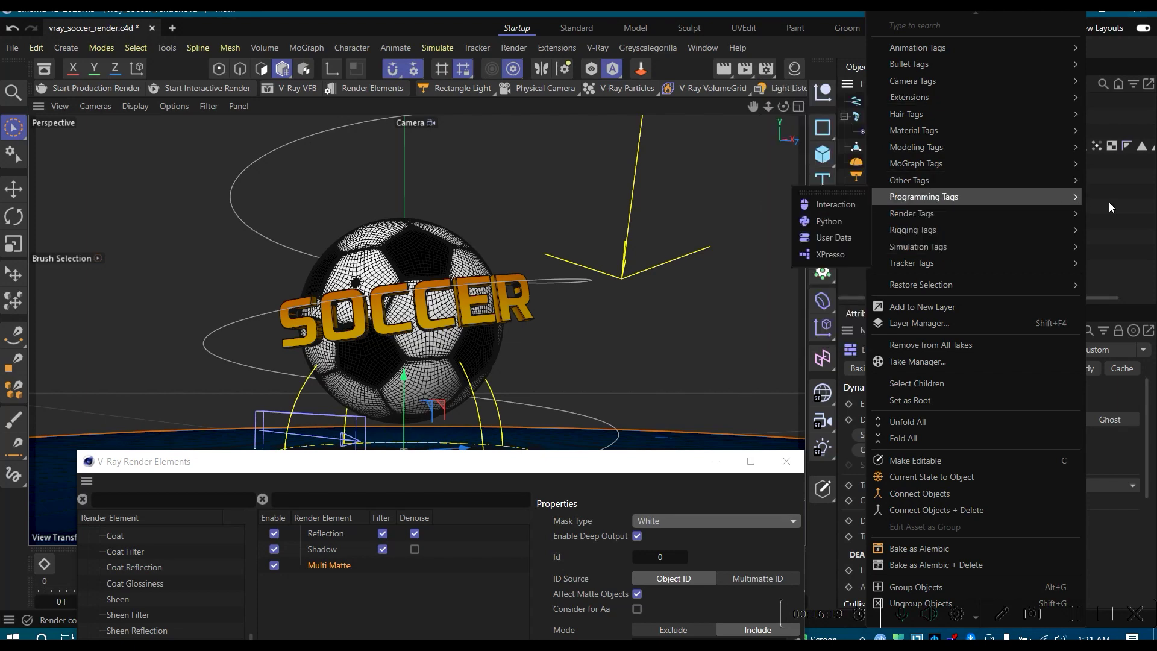
key("Escape")
left_click(990, 251)
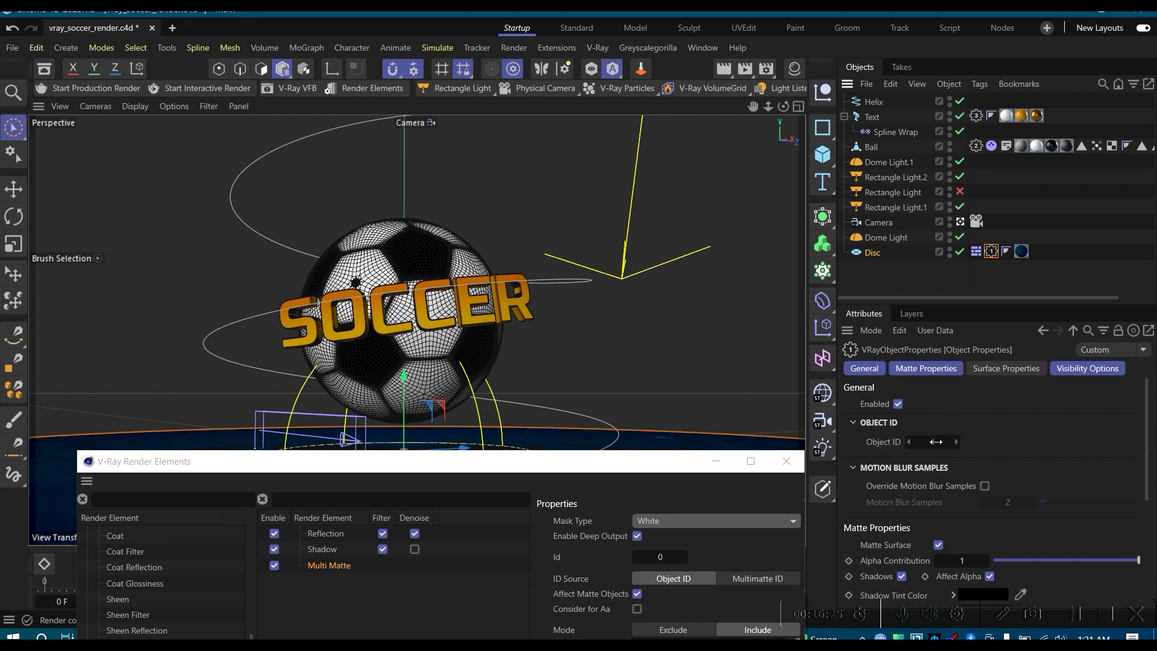
left_click(932, 443)
key("Return")
Step: Select the Ball and edit its V-Ray Object ID, which ends up as 2
left_click(873, 149)
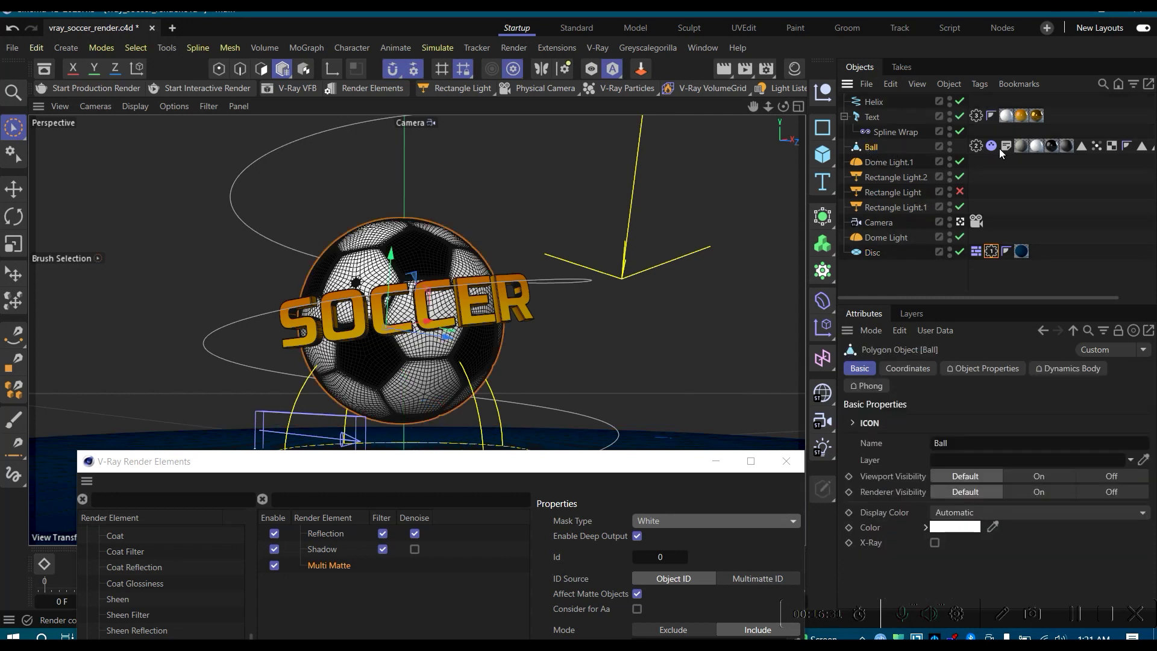
left_click(976, 148)
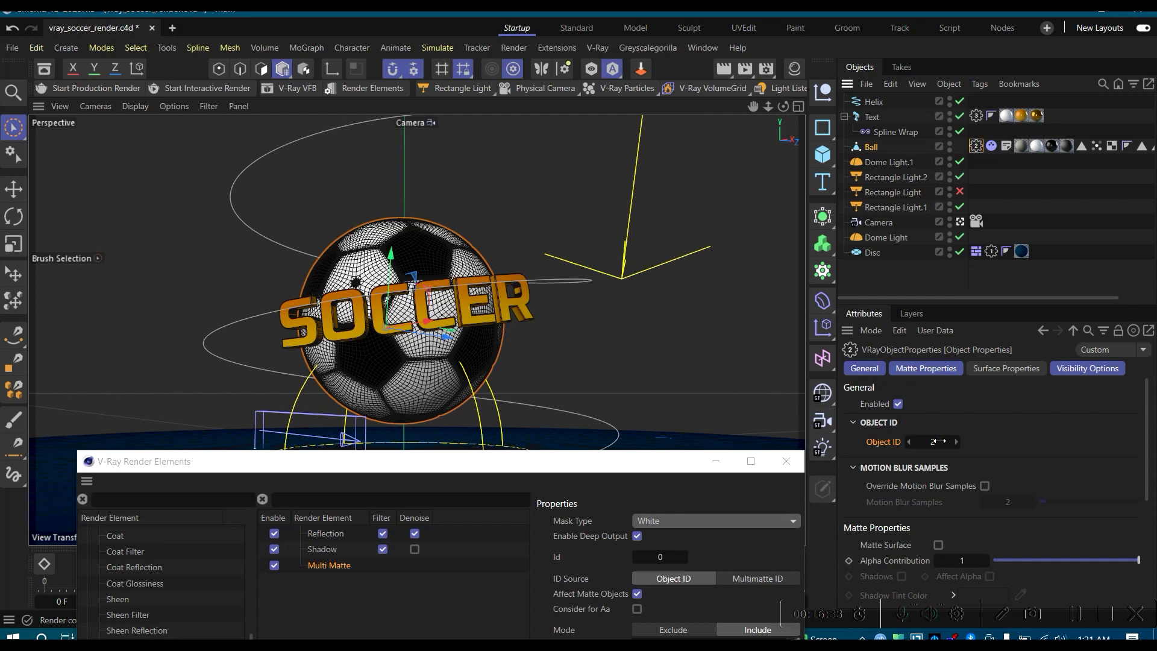
double_click(938, 442)
key("Return")
double_click(937, 438)
Step: Inspect the SOCCER Text's V-Ray object ID and bring back the render elements window
left_click(883, 119)
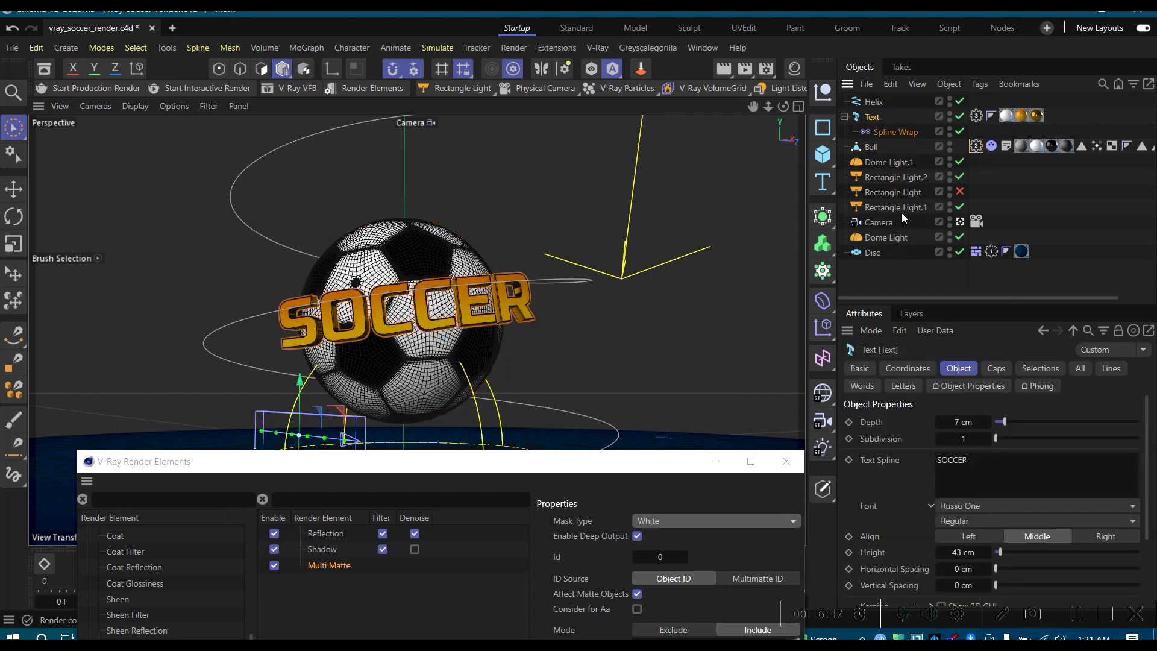
left_click(976, 116)
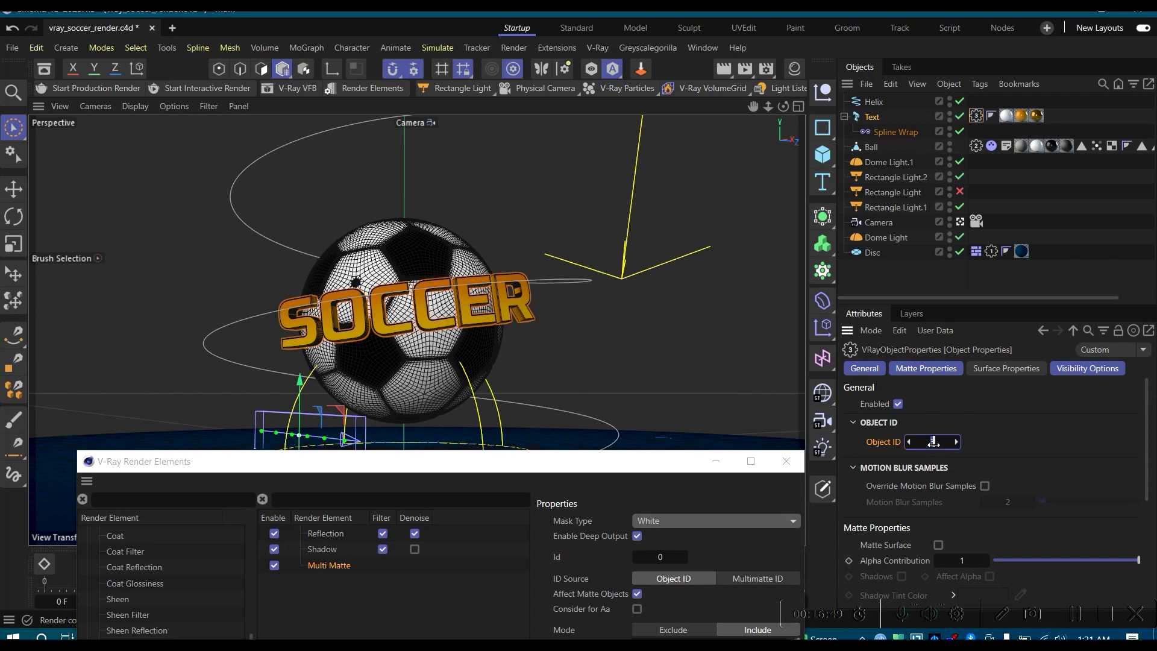
left_click_drag(642, 469, 950, 143)
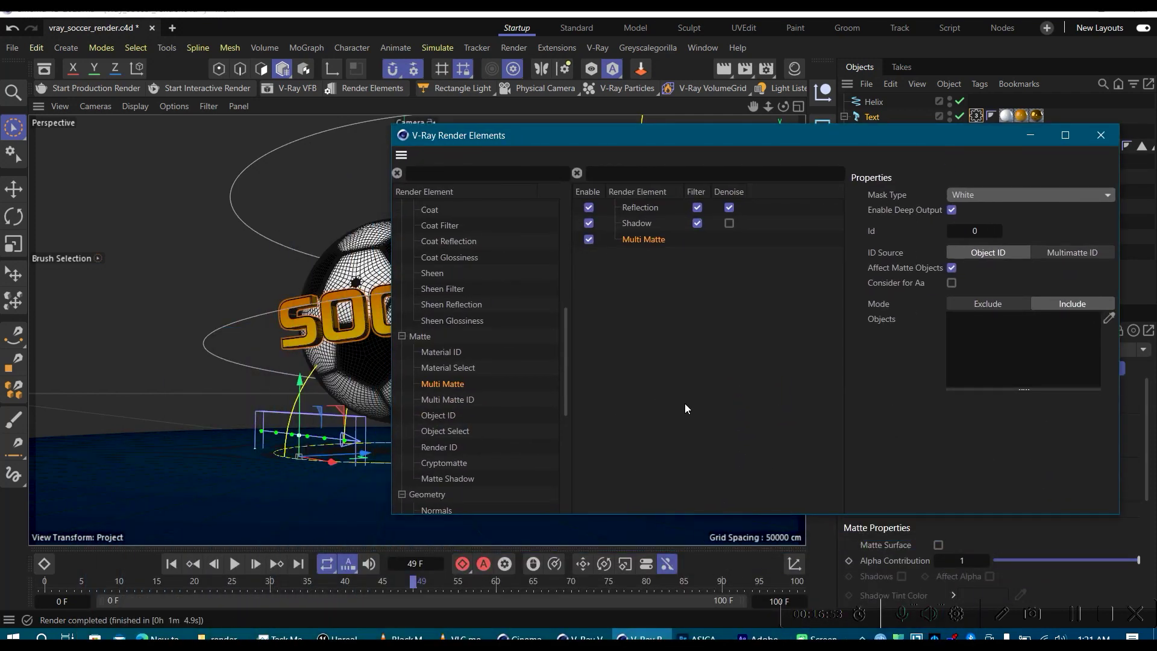
Step: Scrub the timeline back to frame 14 to watch the SOCCER text pass behind the ball
left_click_drag(594, 145, 1006, 167)
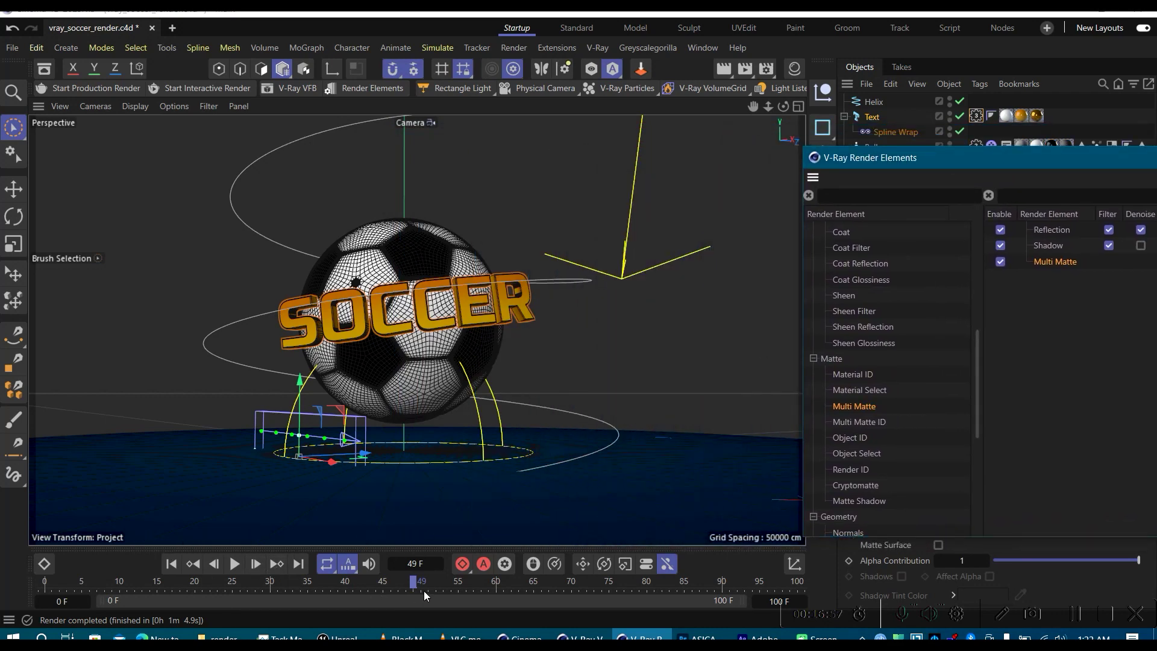
left_click_drag(420, 584, 189, 580)
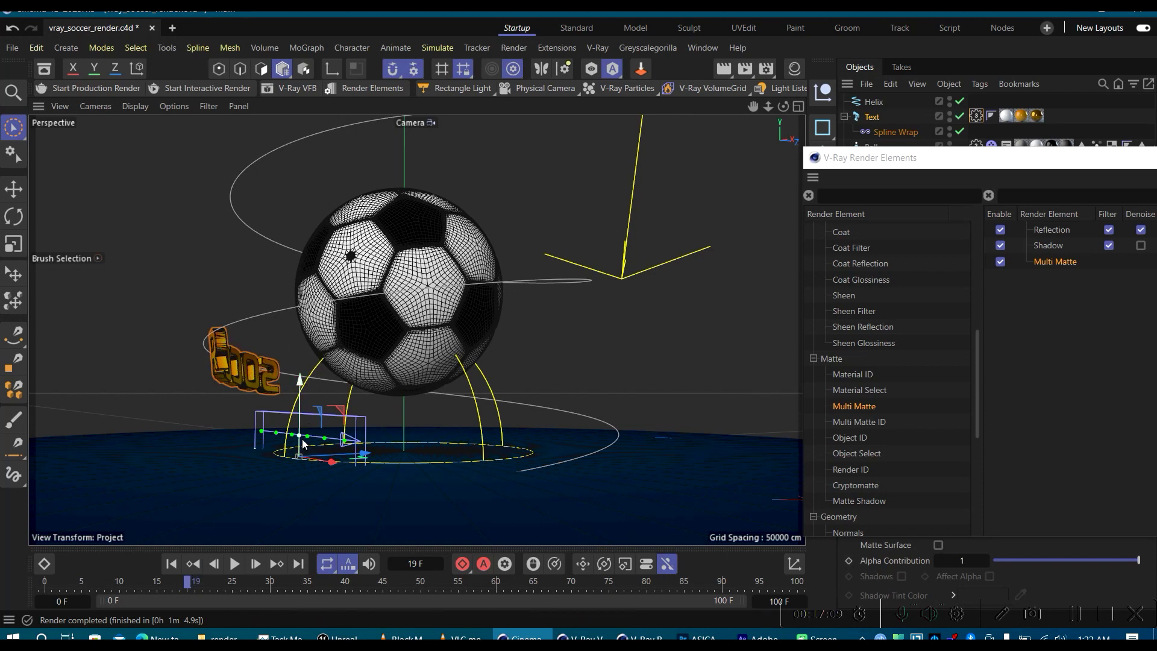
mouse_move(188, 582)
left_mouse_down()
mouse_move(155, 583)
mouse_move(218, 582)
mouse_move(205, 582)
left_mouse_up()
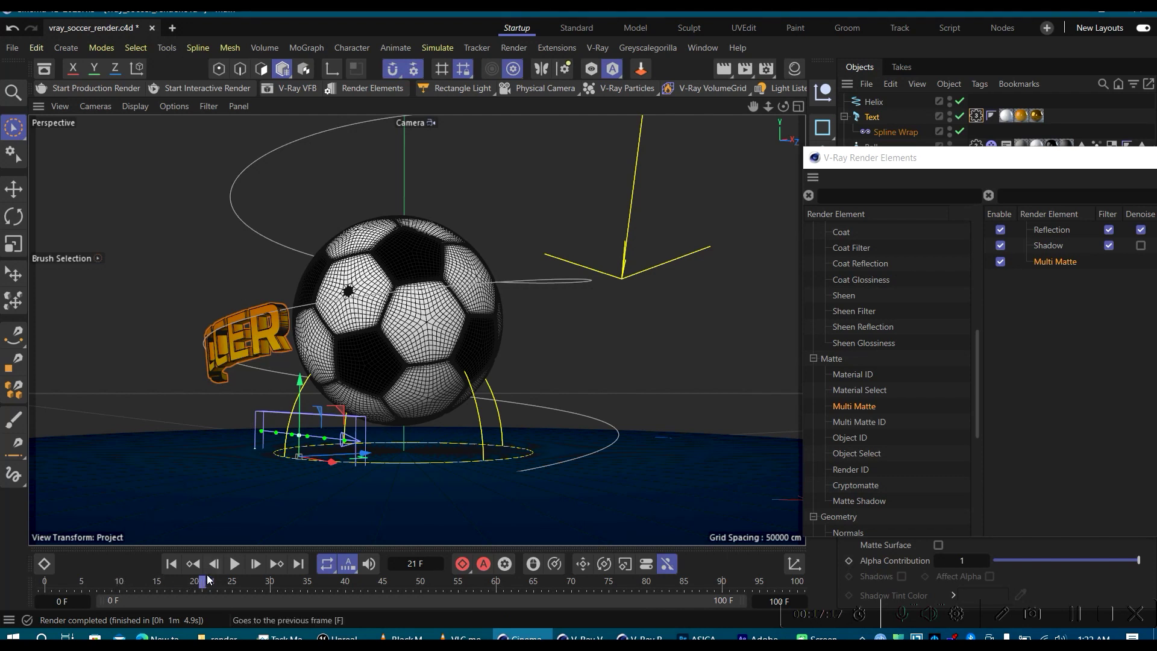
mouse_move(202, 584)
left_mouse_down()
mouse_move(159, 583)
mouse_move(187, 584)
left_mouse_up()
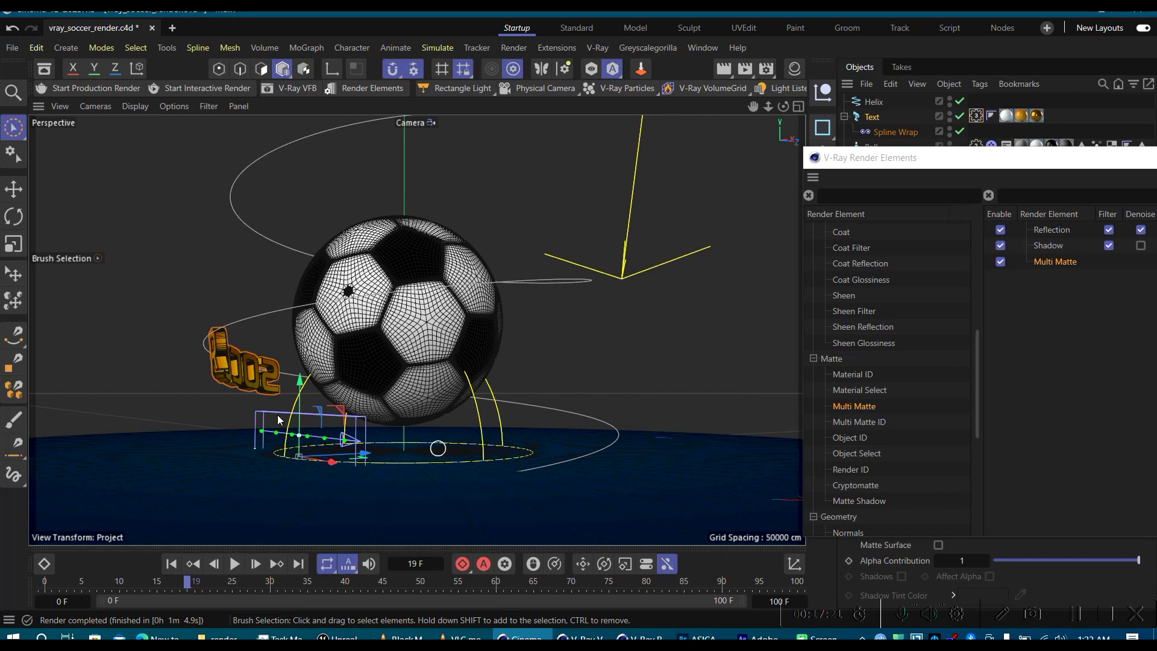
left_click_drag(192, 583, 150, 583)
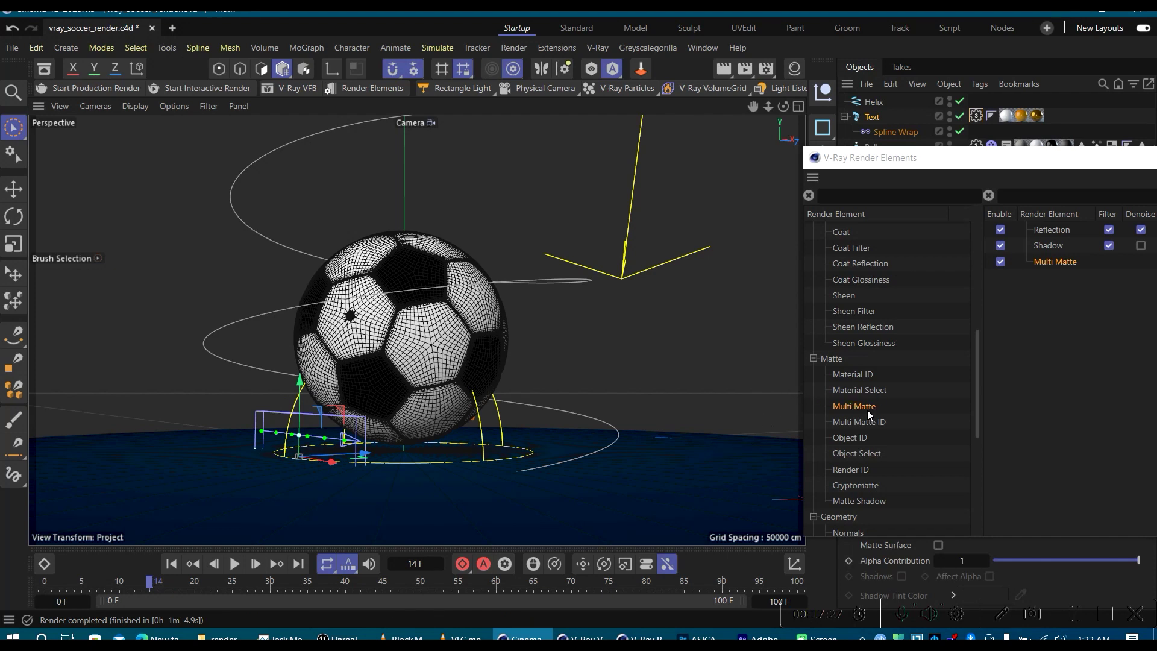
left_click(949, 175)
left_click_drag(948, 175, 756, 174)
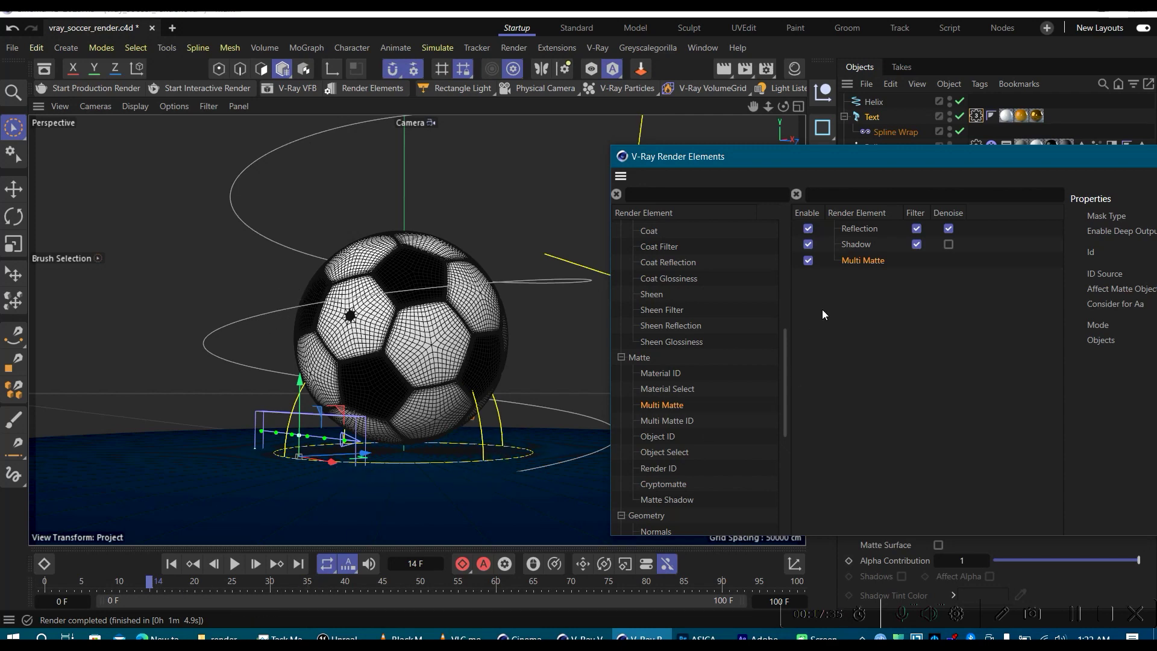
Step: Turn on Denoise for the Shadow render element
left_click_drag(826, 156, 475, 93)
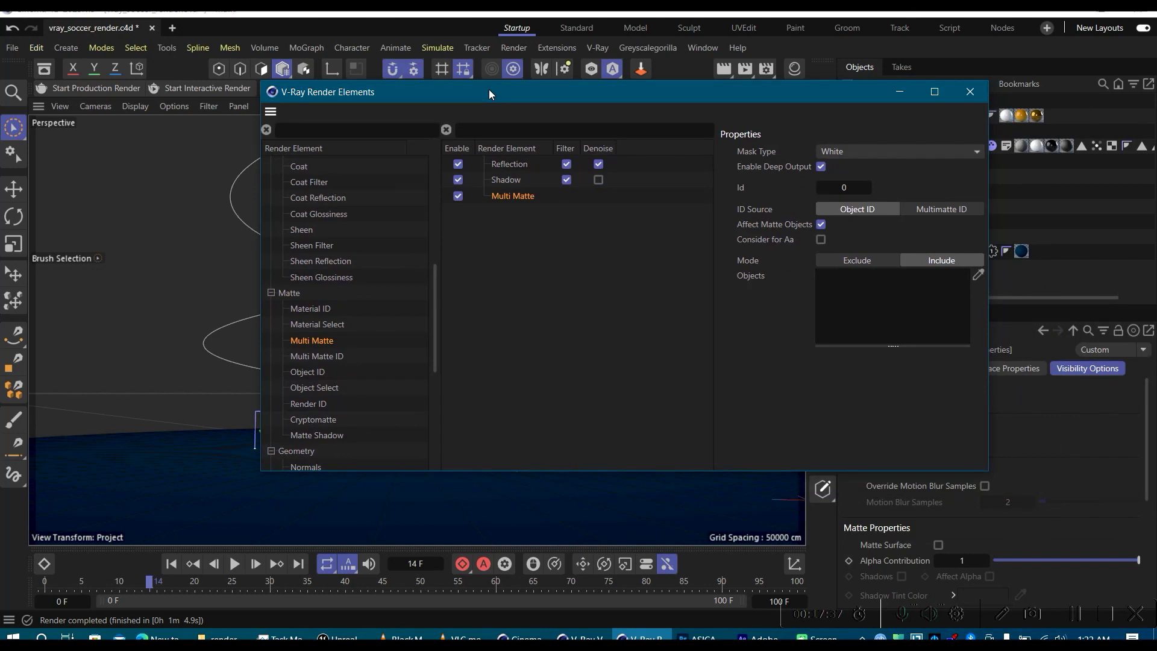
left_click(598, 183)
left_click_drag(585, 93, 550, 97)
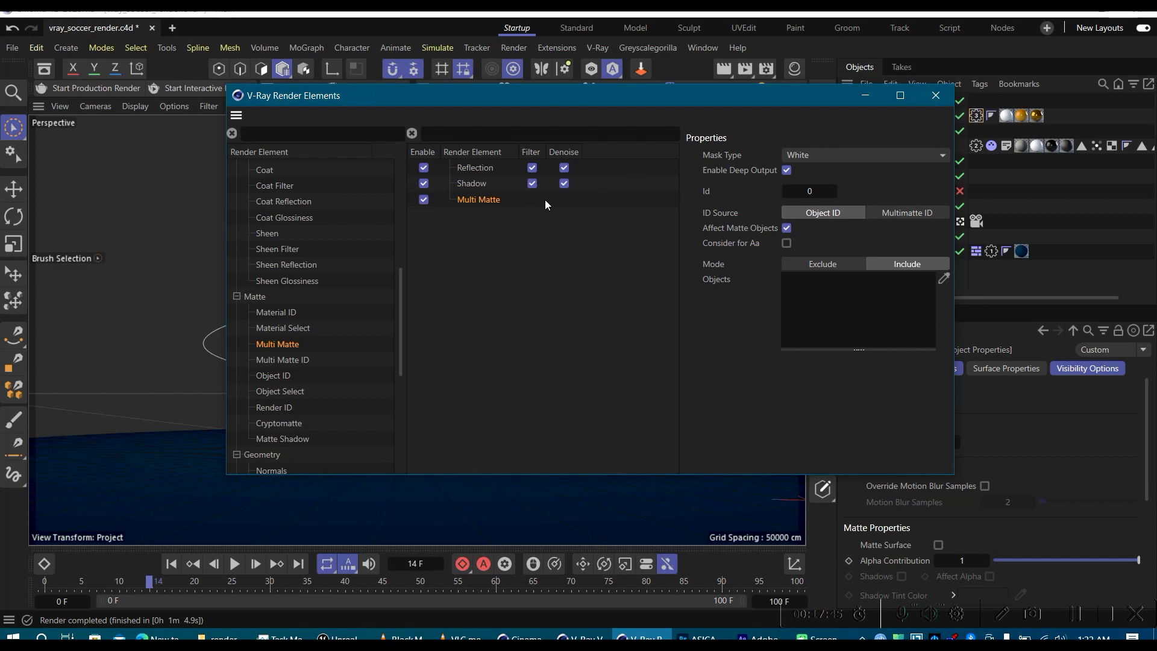
double_click(499, 199)
left_click(373, 313)
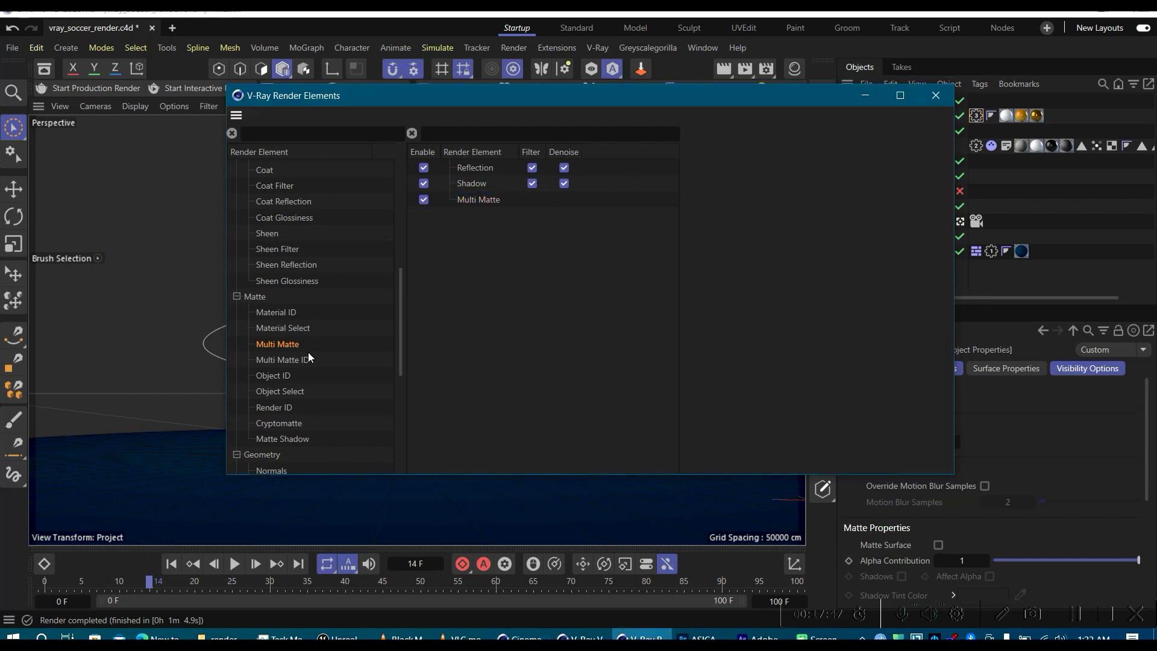
Step: Add a second Multi Matte element and rename the first to 'Multi Matte - Ball'
double_click(295, 347)
double_click(494, 201)
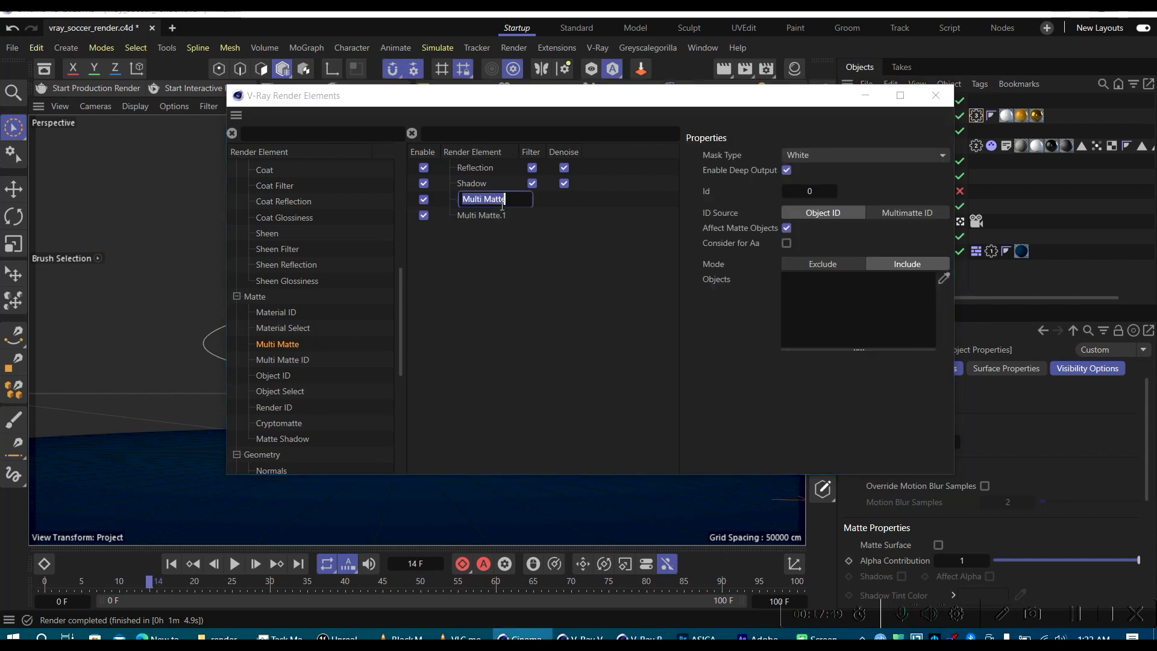
left_click(515, 205)
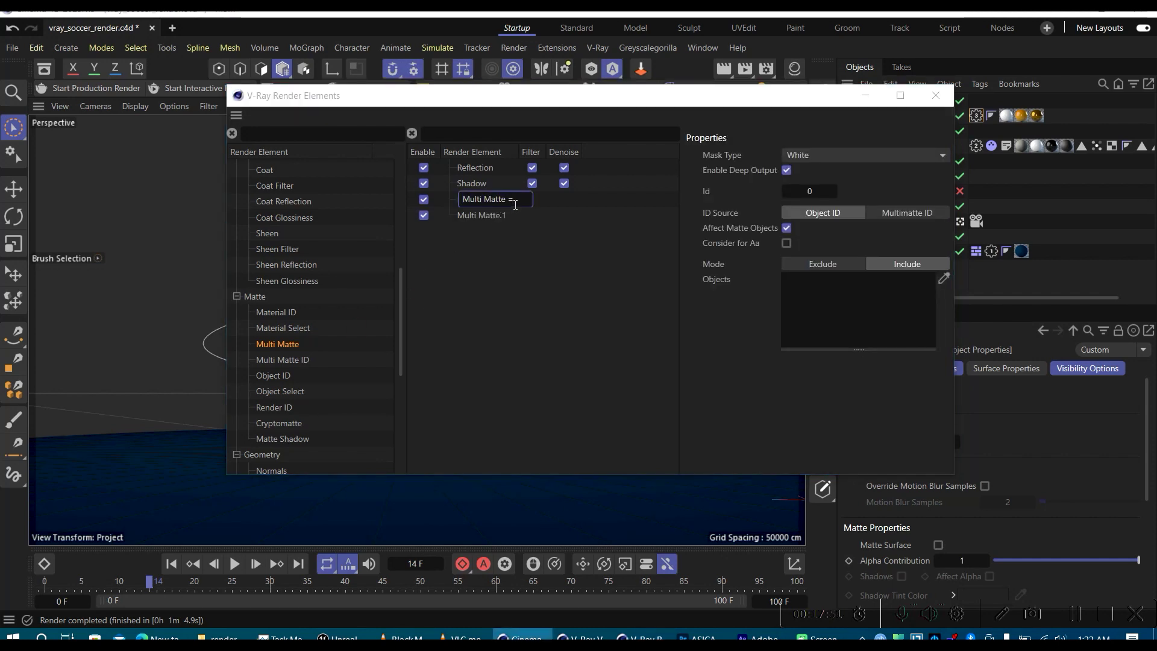
type("=")
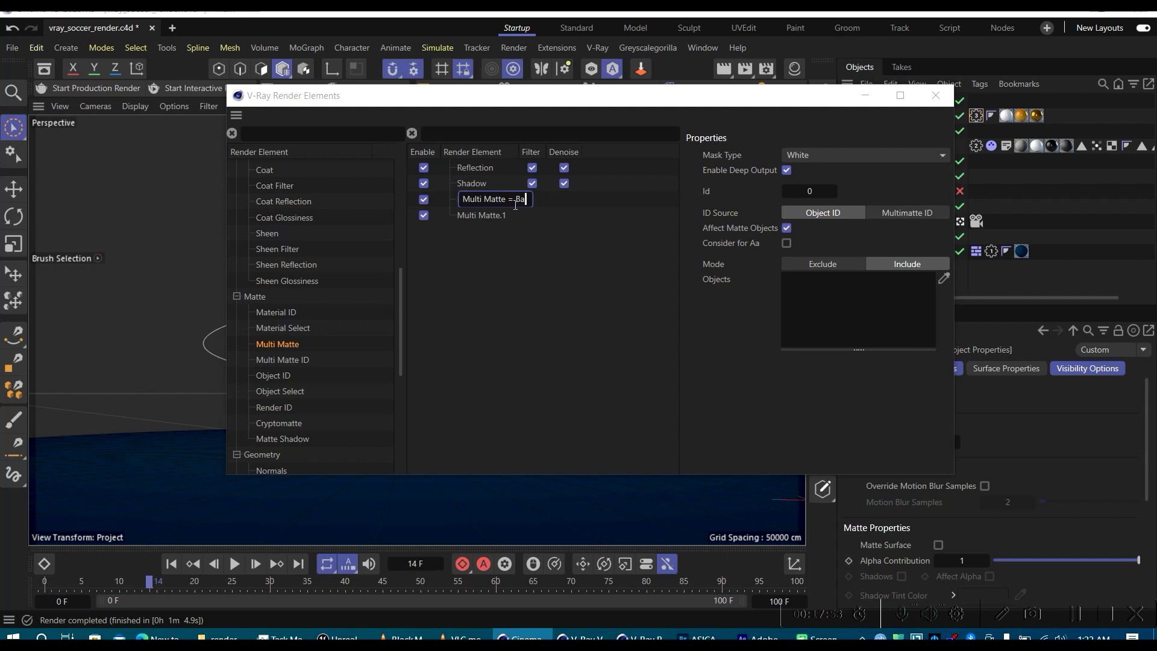
key("BackSpace")
type("-")
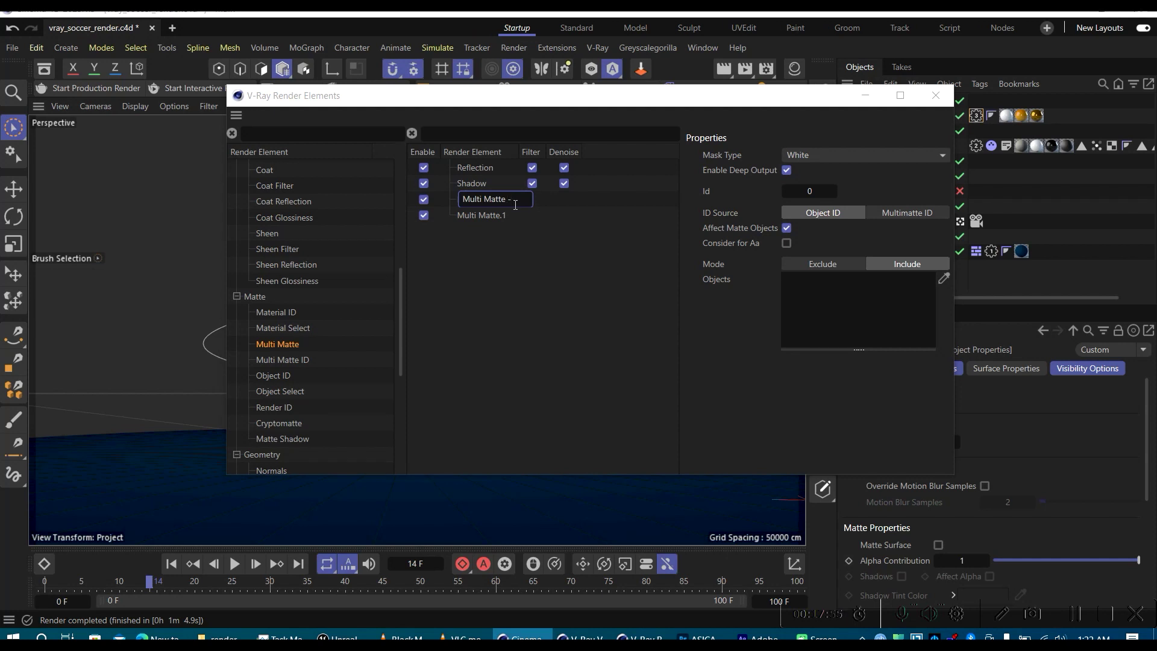
type(" Ball")
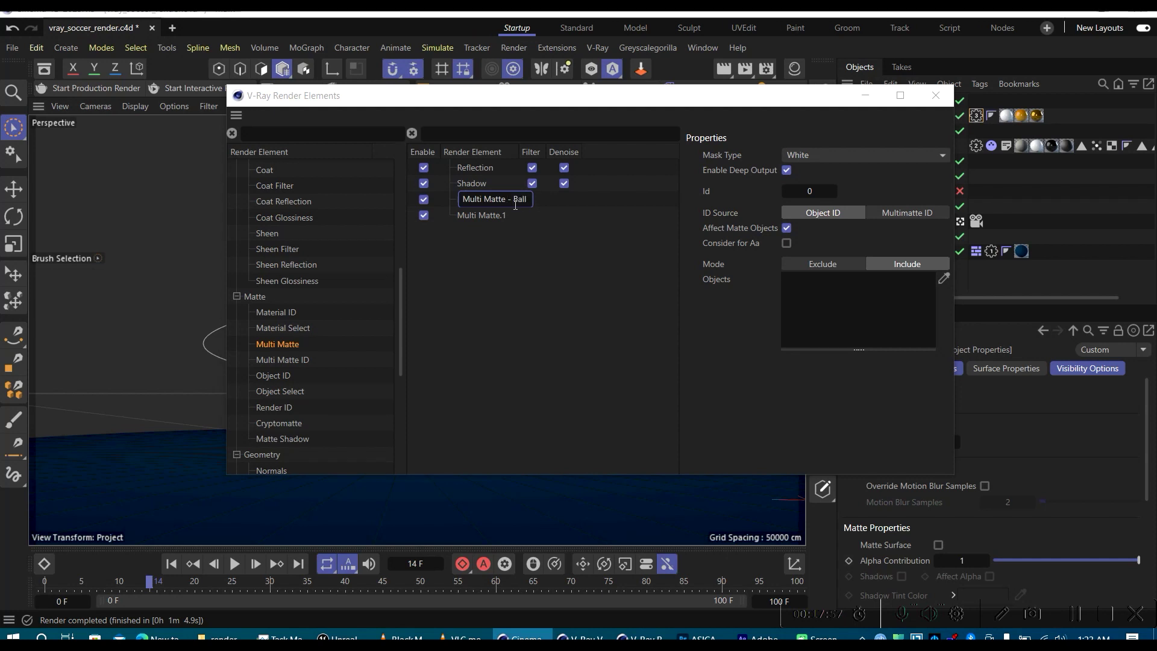
key("Return")
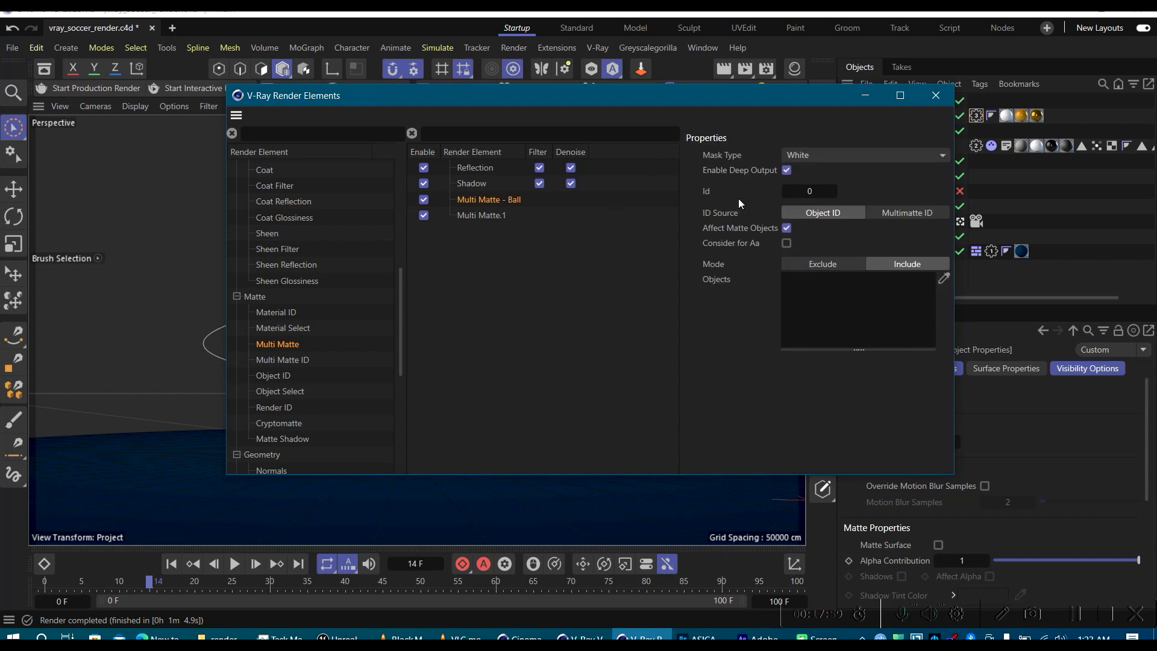
Step: Rename the Multi Matte.1 element to 'Multi Matte - Floor'
left_click_drag(777, 99, 610, 103)
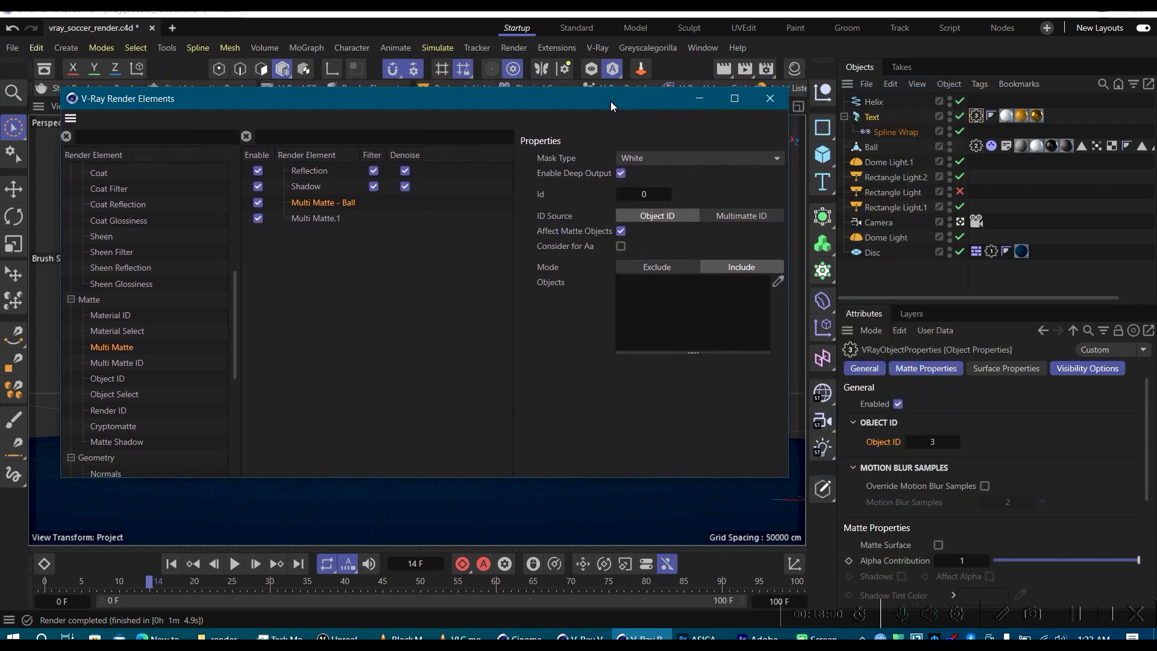
left_click(976, 145)
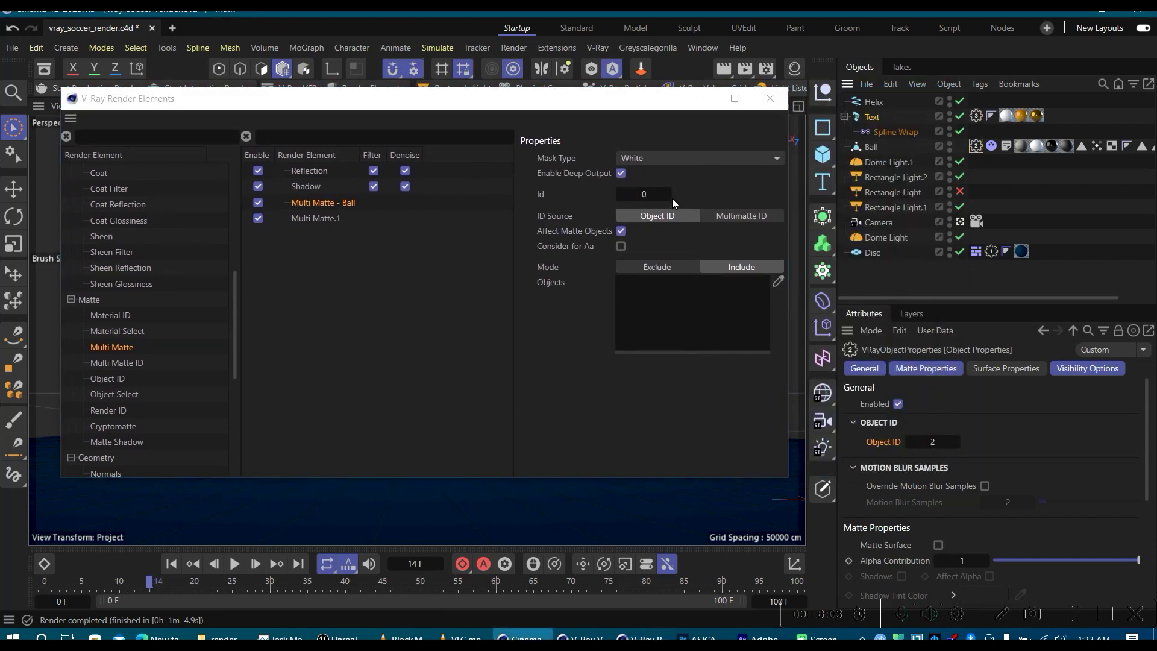
left_click(650, 195)
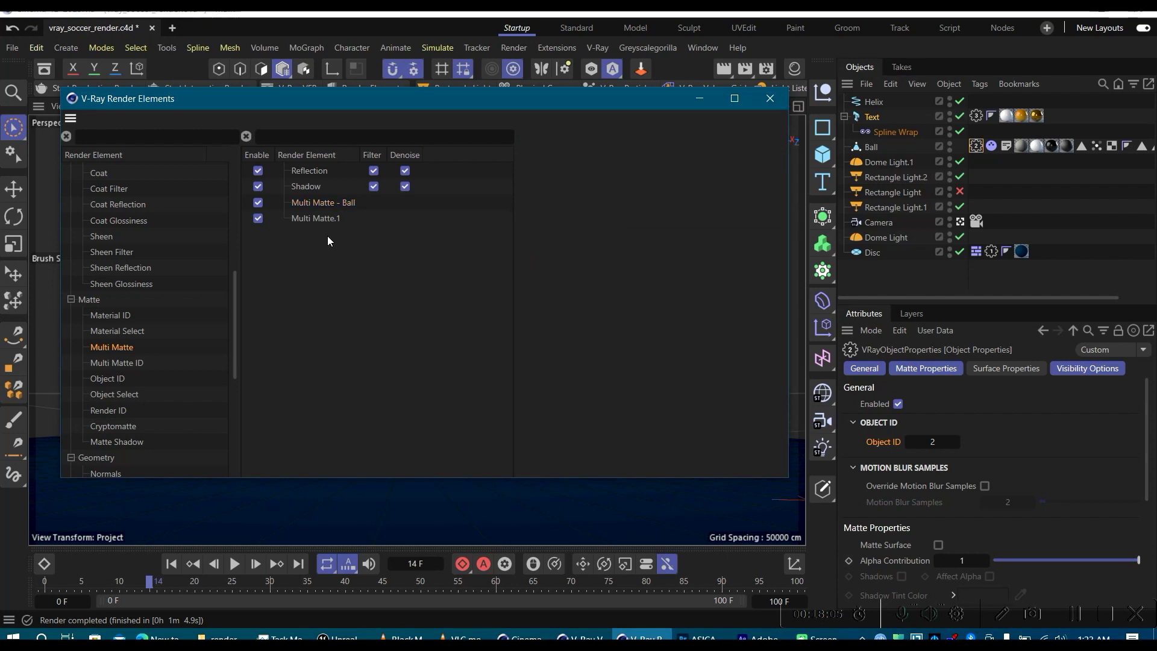
left_click(326, 219)
double_click(326, 219)
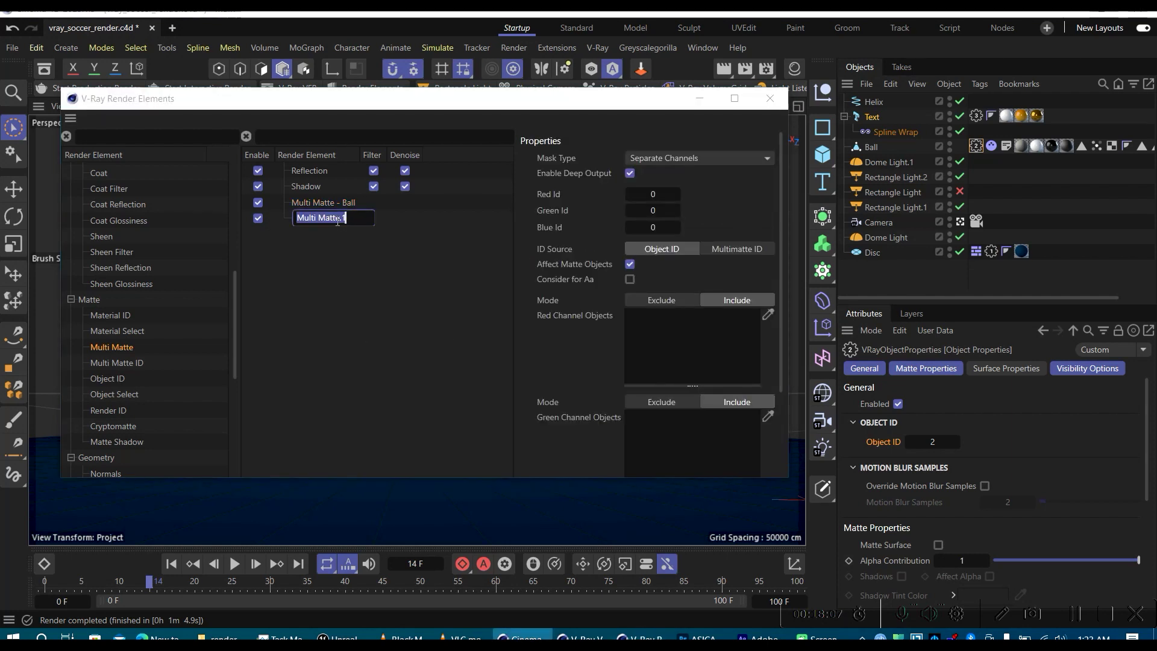
left_click(339, 217)
type("-")
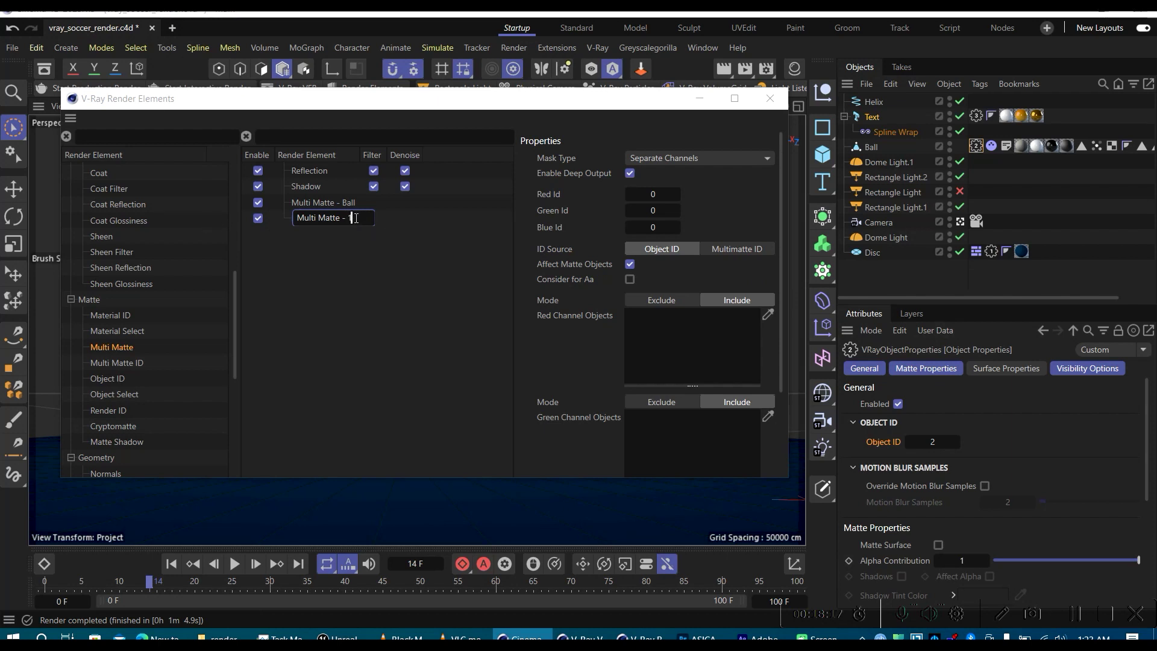
type("loor")
left_click(370, 242)
Step: Duplicate the Multi Matte - Floor element after checking the Text's object ID
left_click(348, 224)
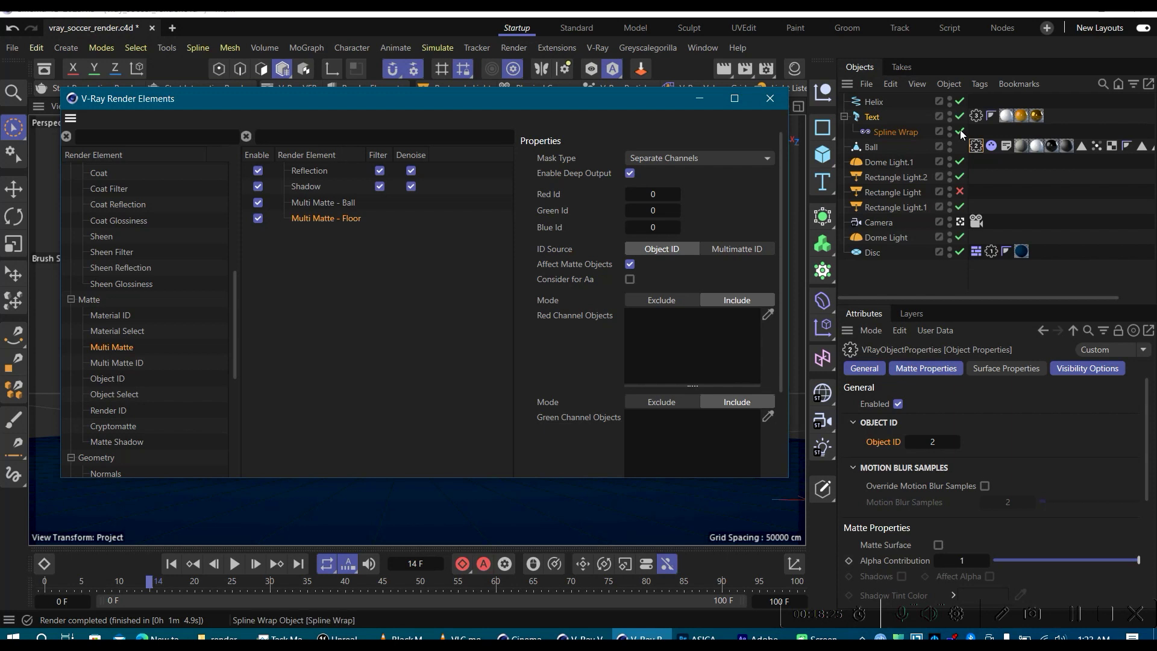
left_click(976, 116)
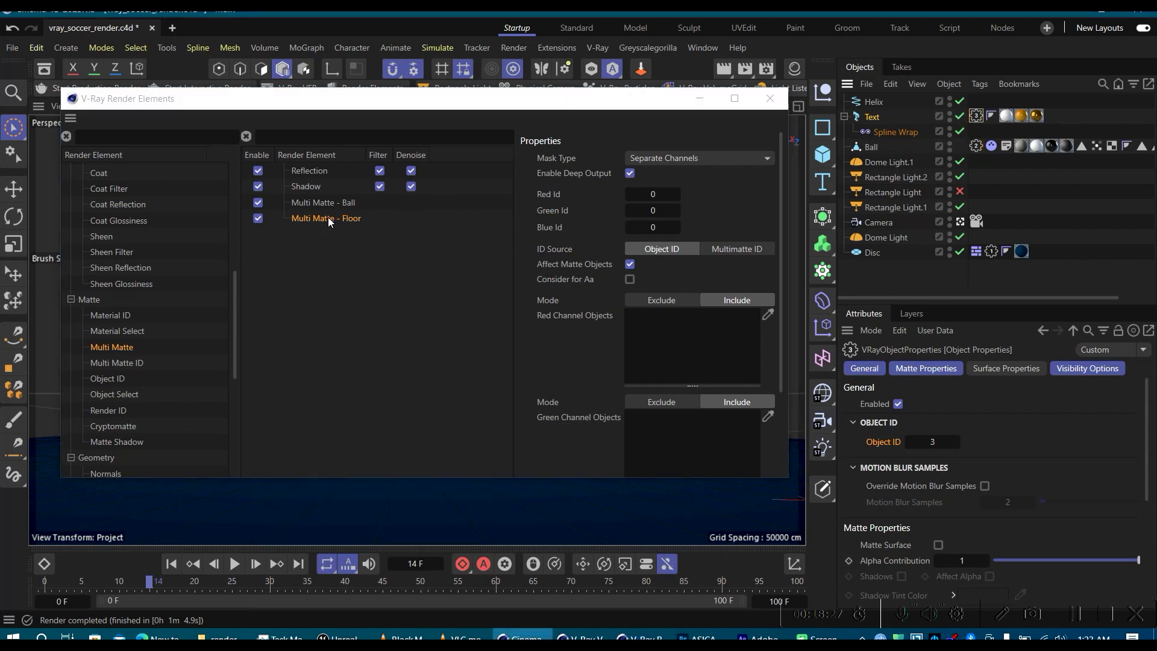
left_click_drag(328, 218, 403, 220)
double_click(352, 219)
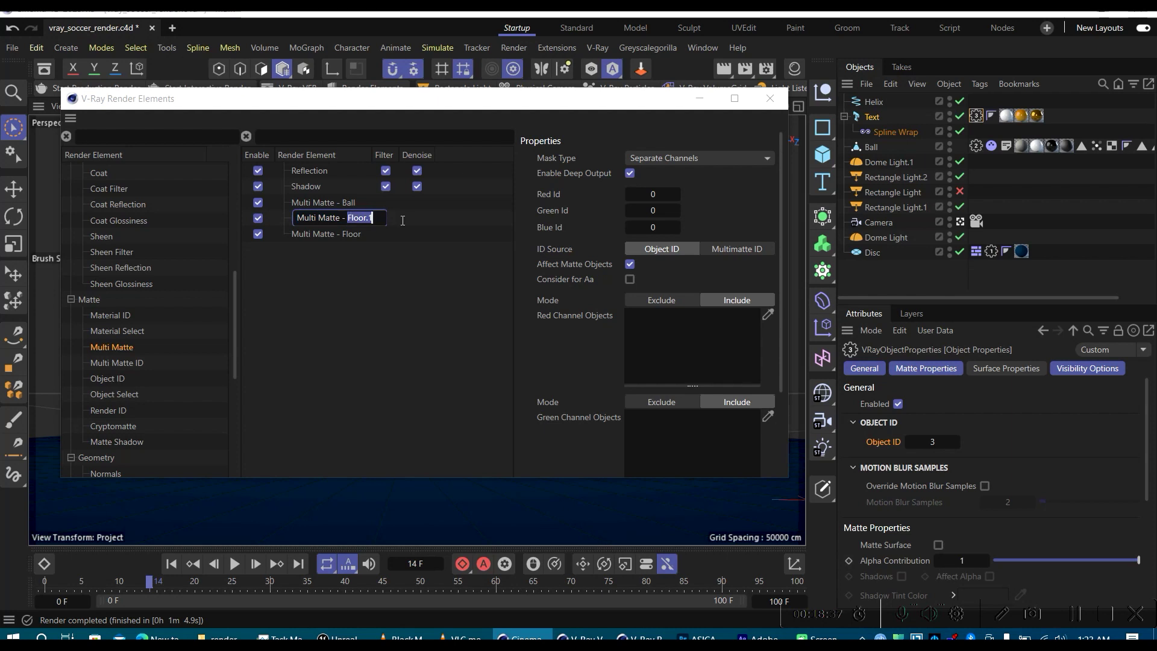
Step: Name the copy 'Multi Matte - Text', with White mask type and Id 3
type("Text")
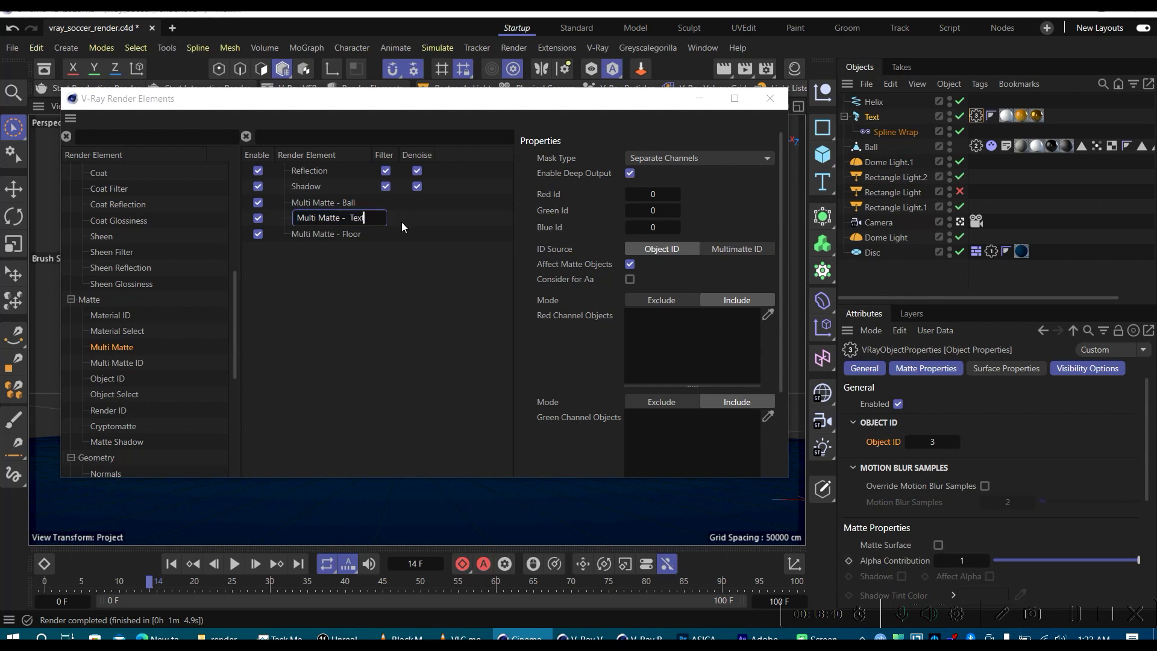
key("Return")
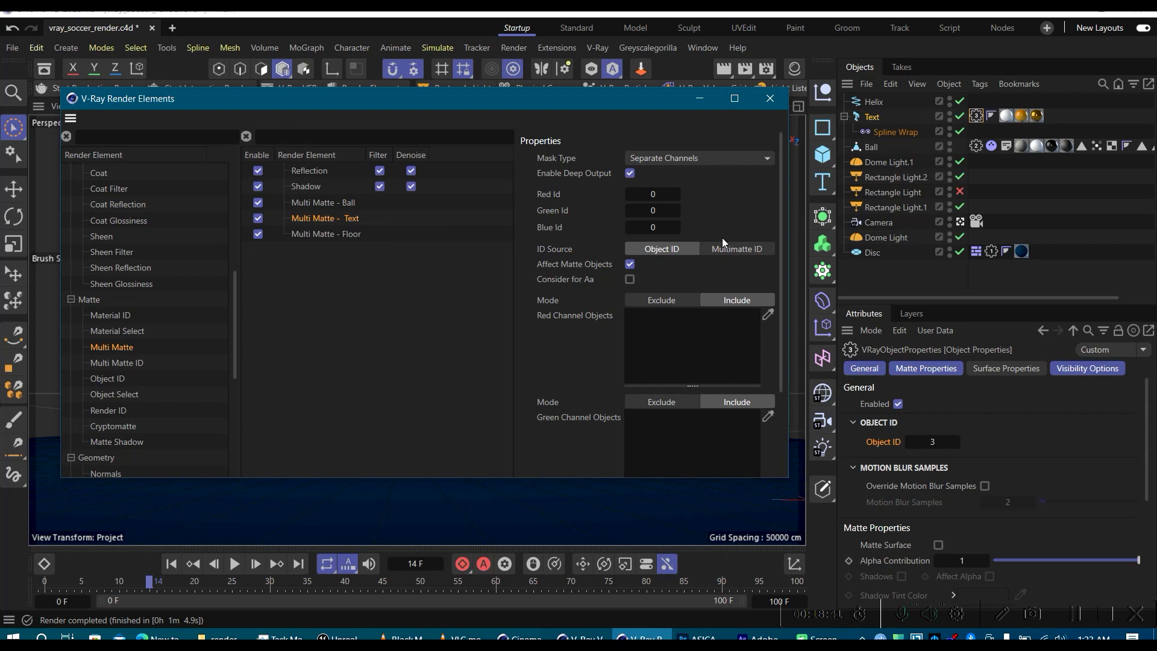
left_click(682, 159)
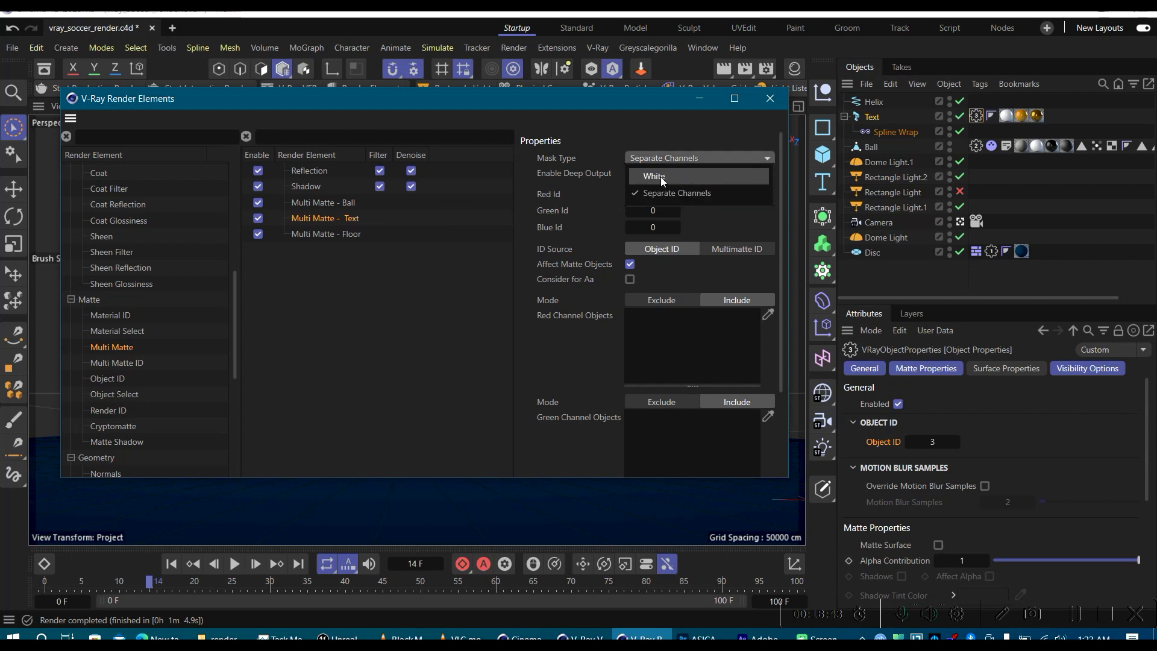
left_click(678, 157)
left_click(665, 160)
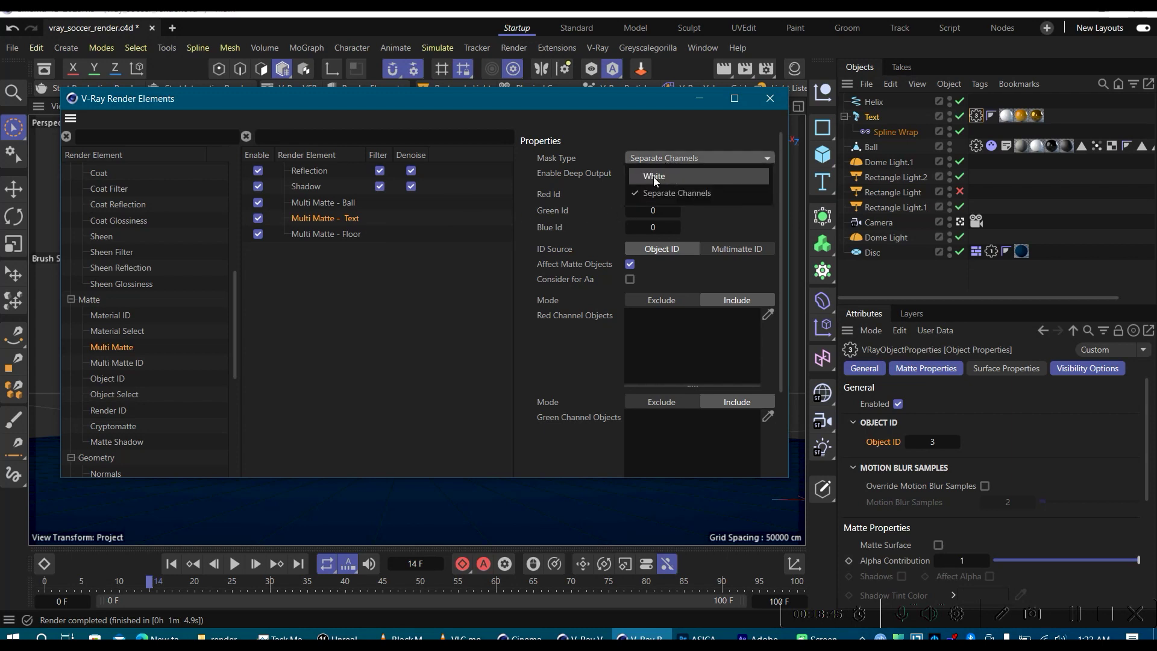
left_click(675, 176)
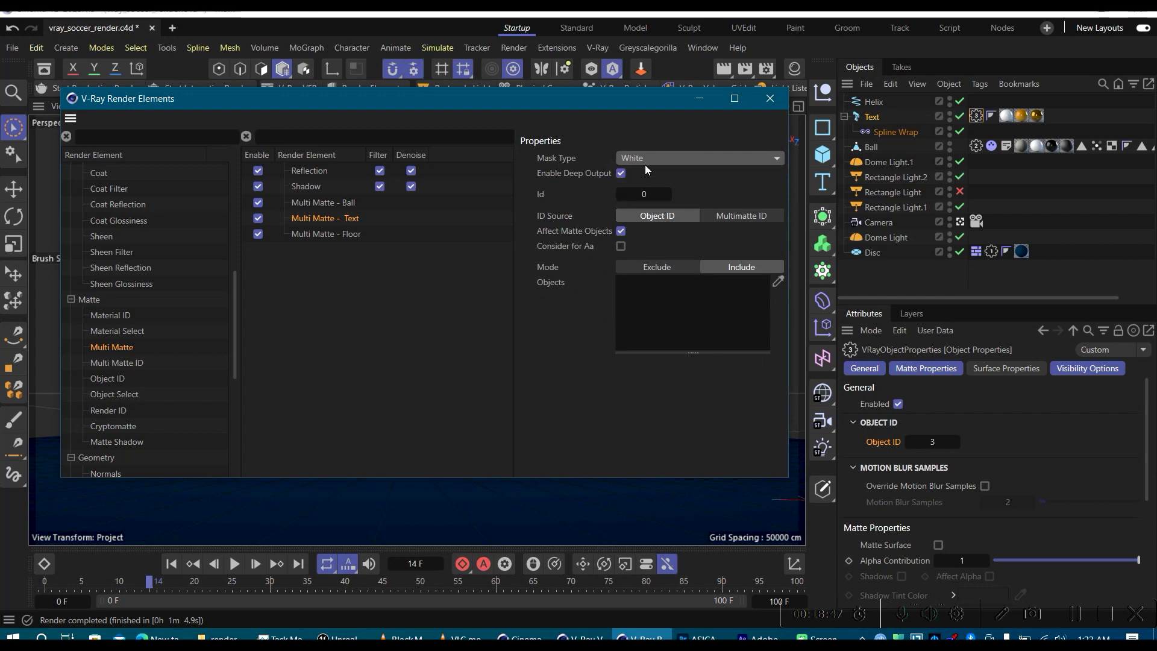
left_click(643, 194)
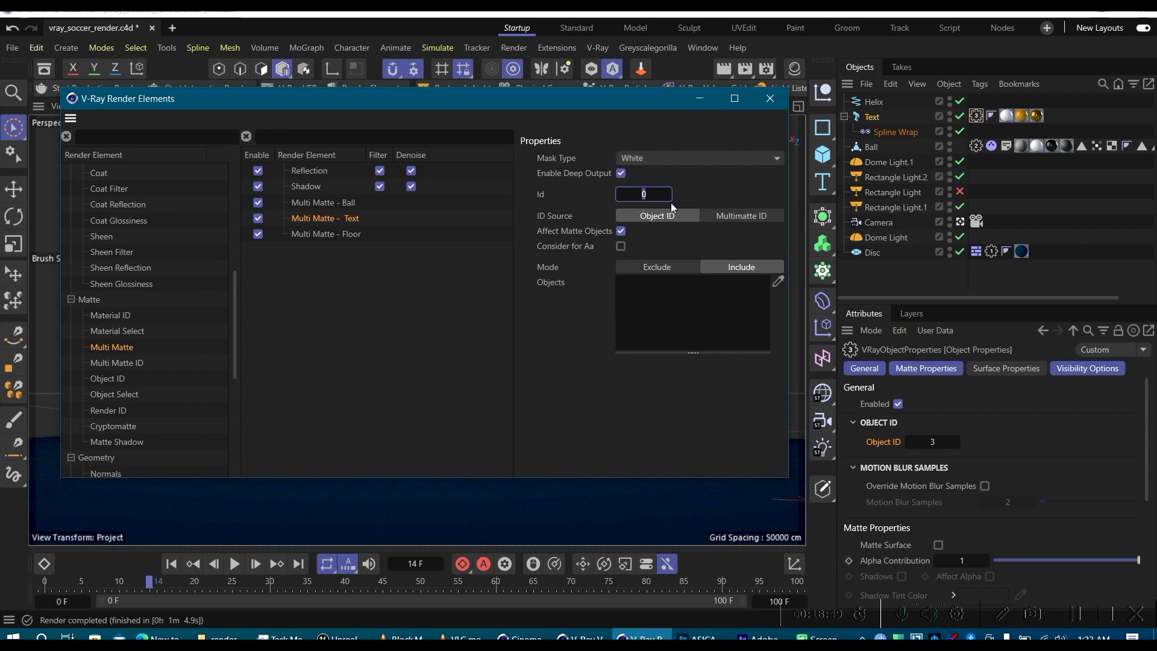
type("3")
Step: Compare the Multi Matte - Ball and Multi Matte - Floor settings
left_click(334, 204)
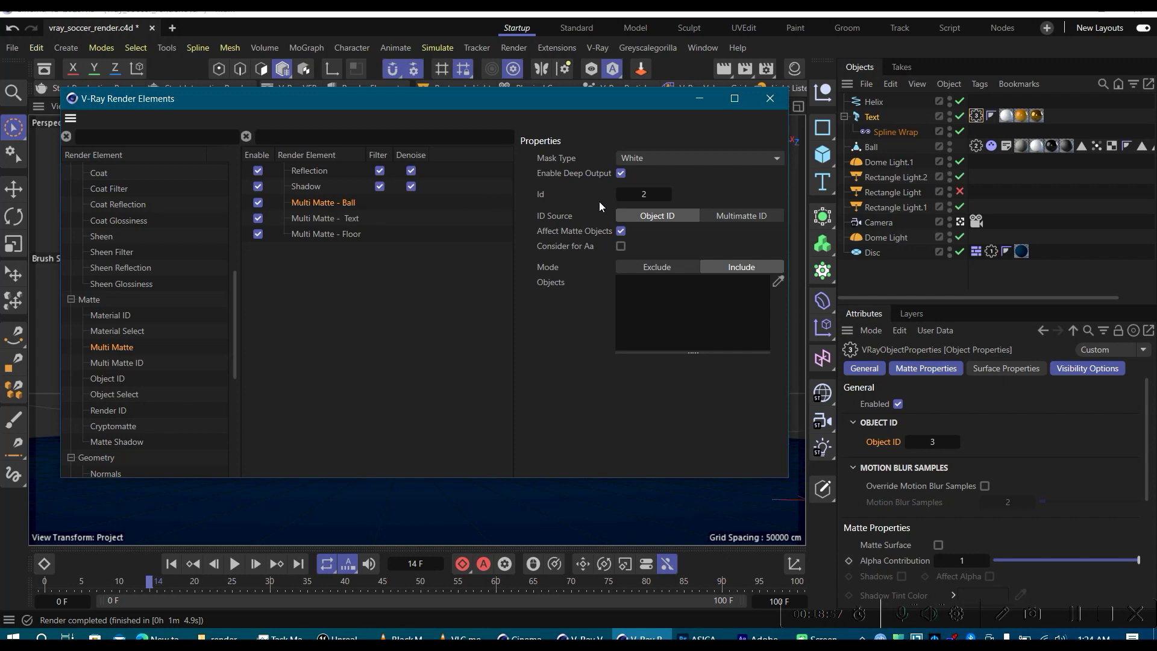
left_click(343, 234)
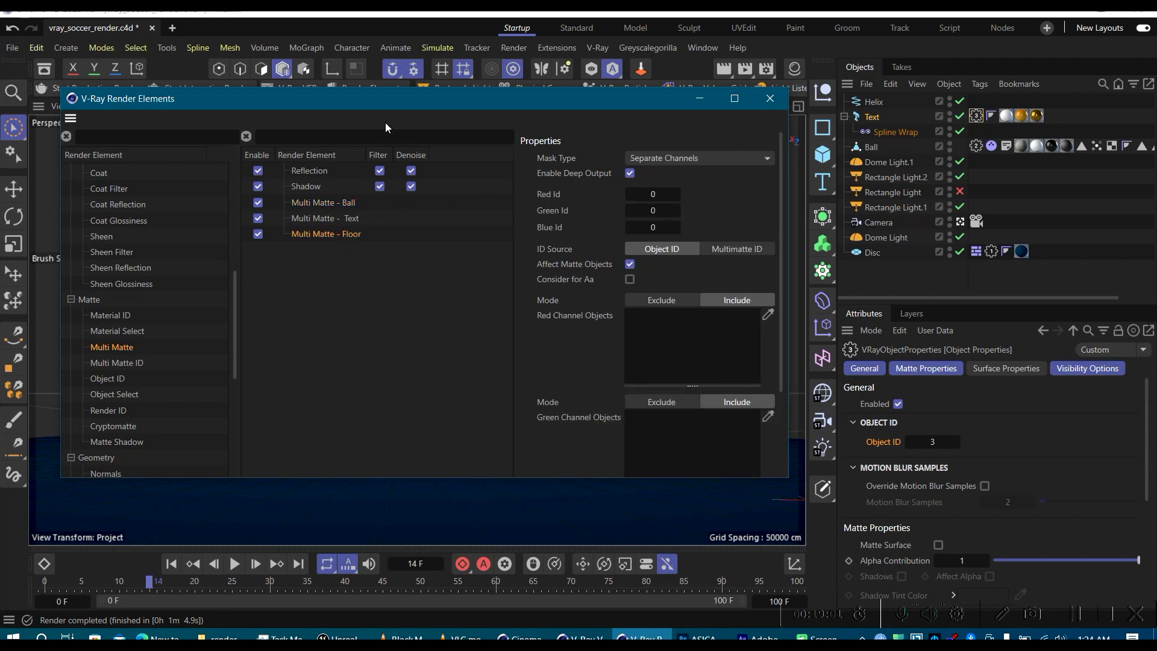
left_click_drag(389, 101, 652, 88)
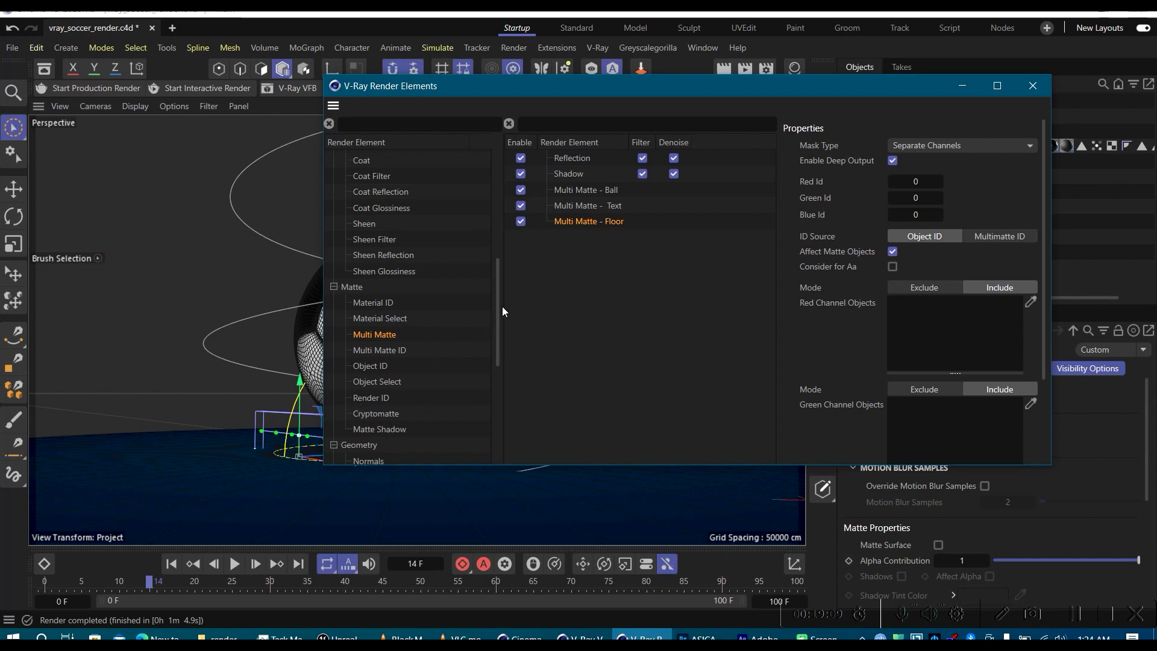
Step: Add a Matte Shadow element to the active render elements list
left_click_drag(378, 429, 550, 239)
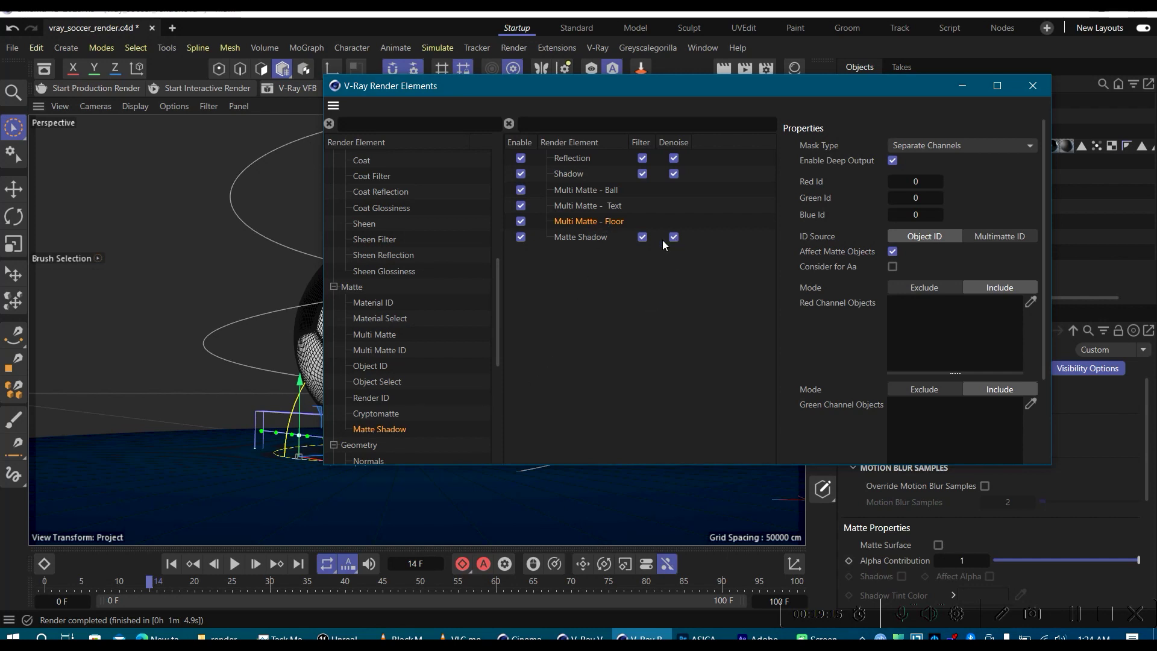
left_click_drag(500, 297, 504, 176)
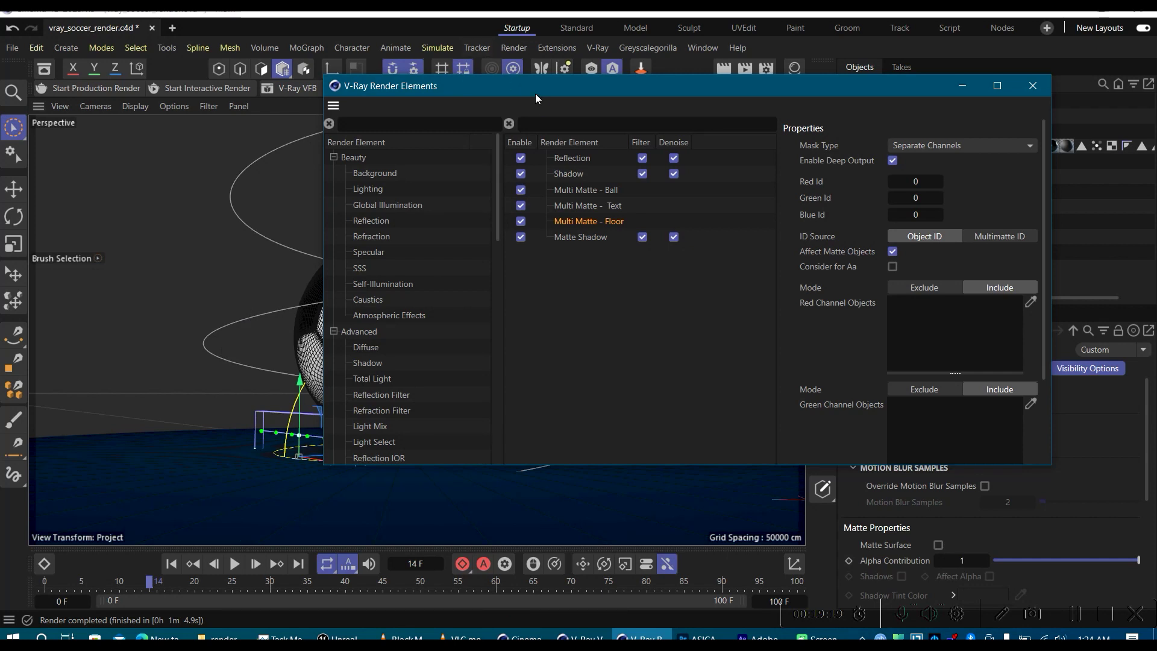
left_click_drag(535, 93, 609, 146)
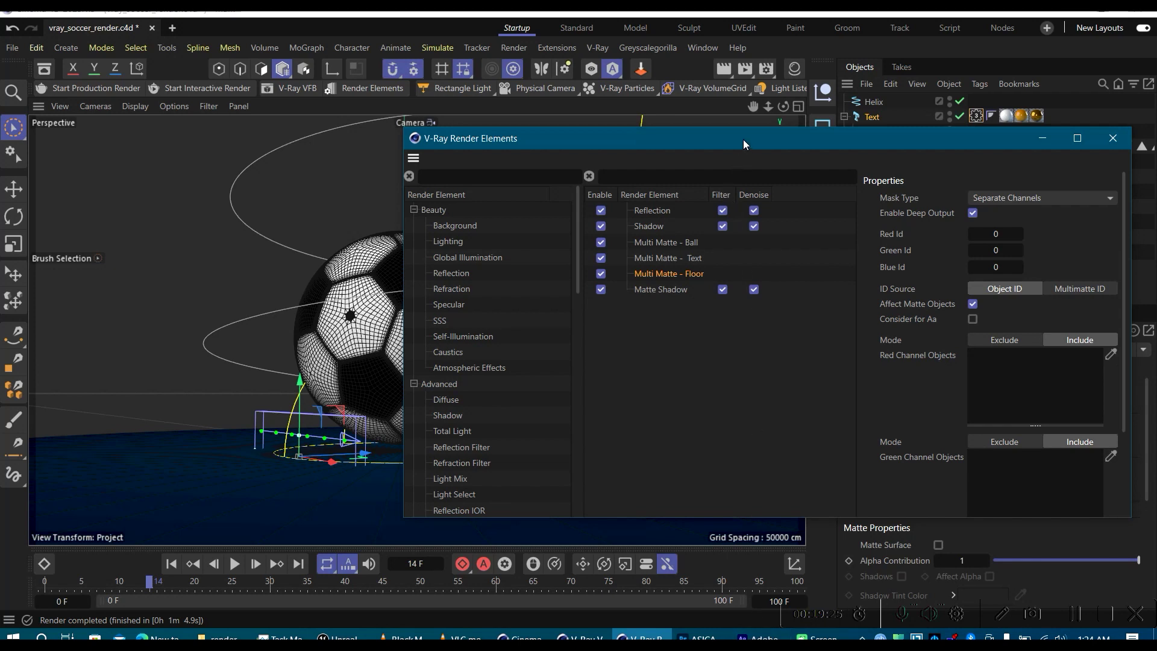
left_click_drag(742, 139, 550, 119)
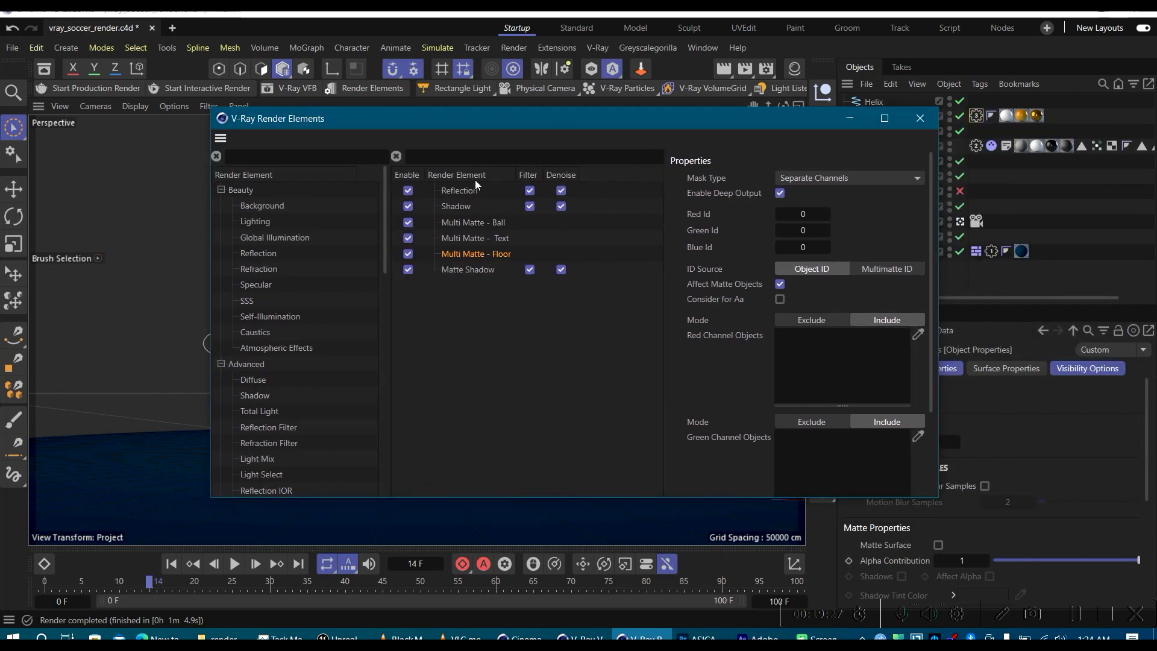
Step: Make Reflection consider anti-aliasing, review Shadow and Multi Matte - Ball, then close the window
left_click(459, 191)
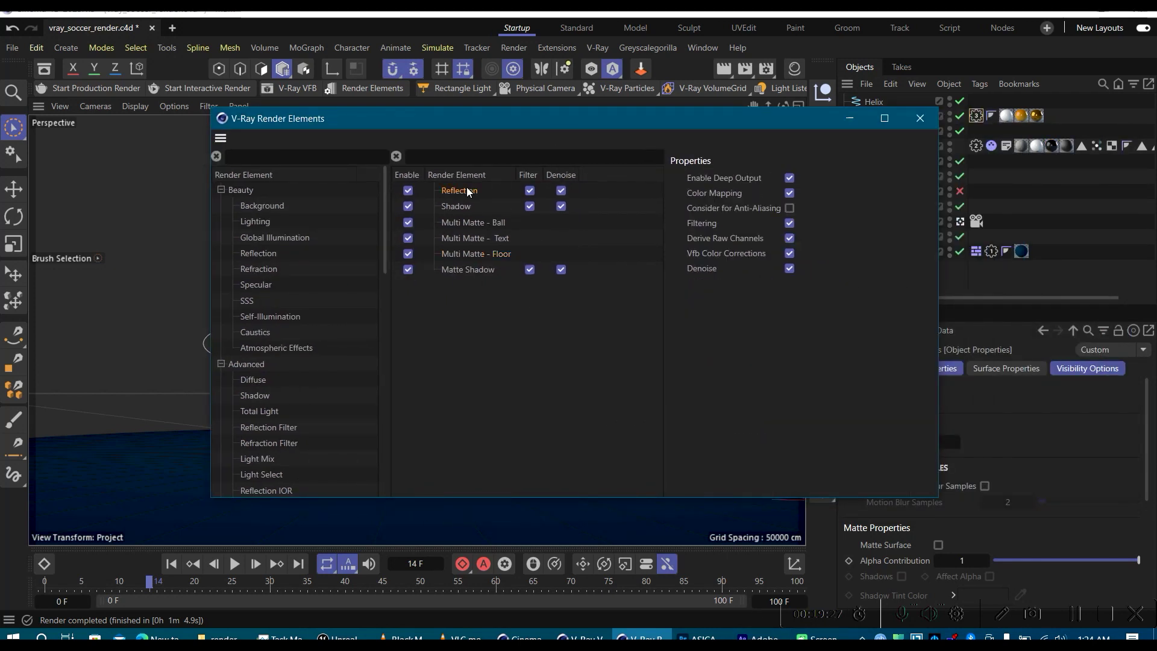
left_click(789, 209)
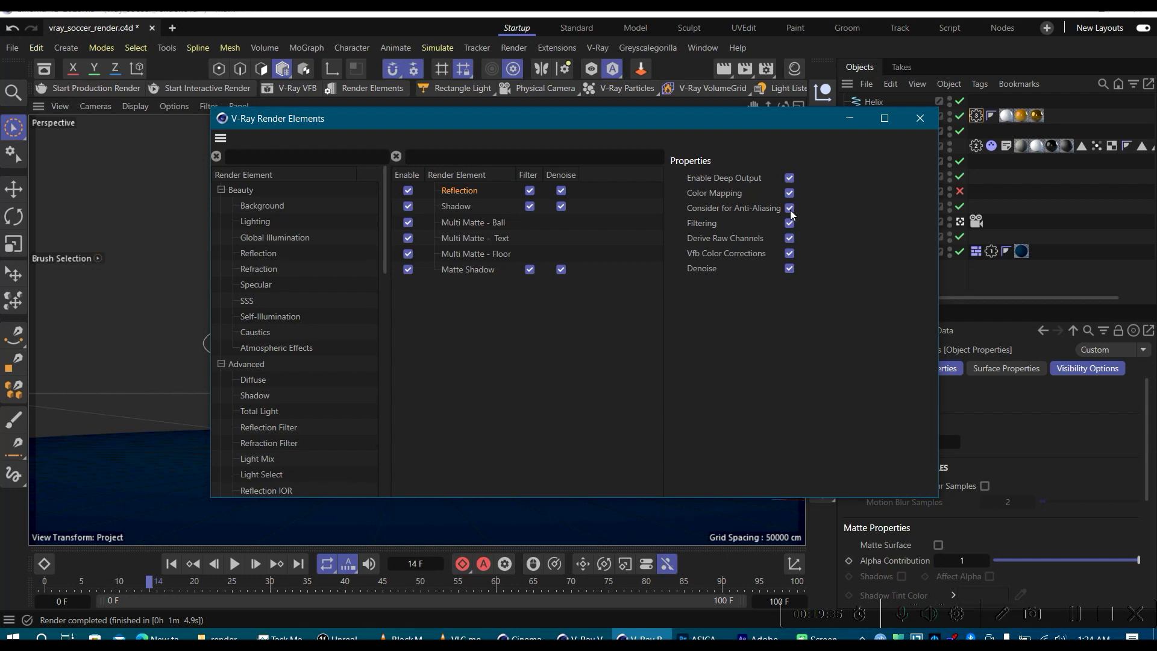
left_click(642, 211)
left_click(789, 208)
left_click(471, 223)
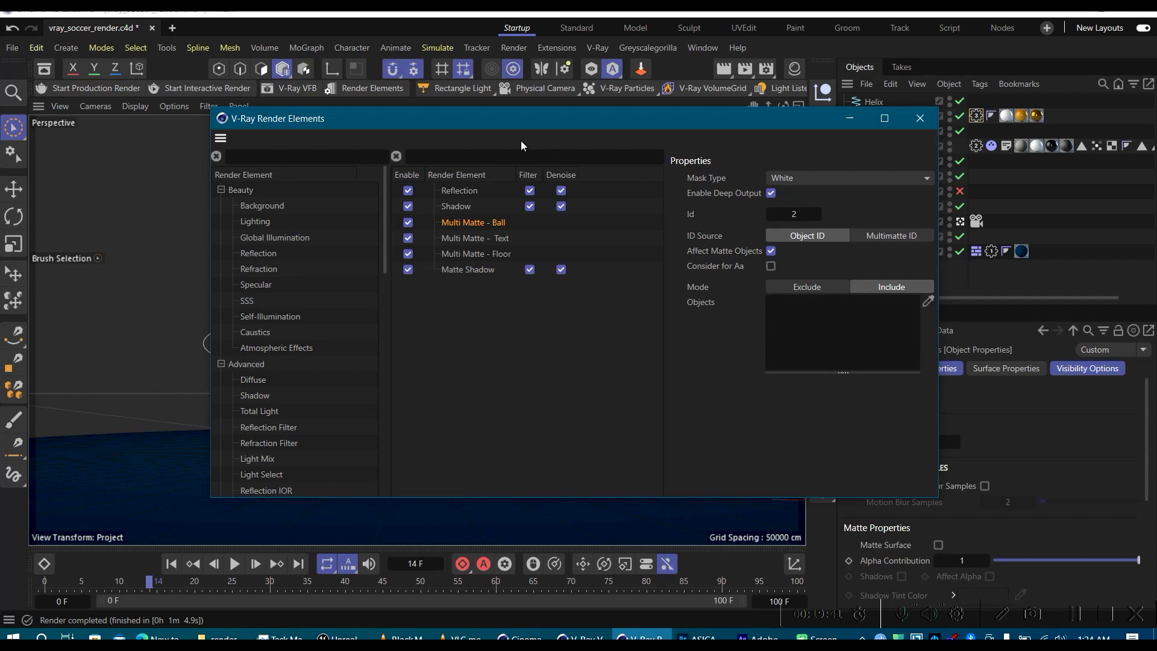
left_click_drag(518, 126, 470, 127)
left_click(871, 119)
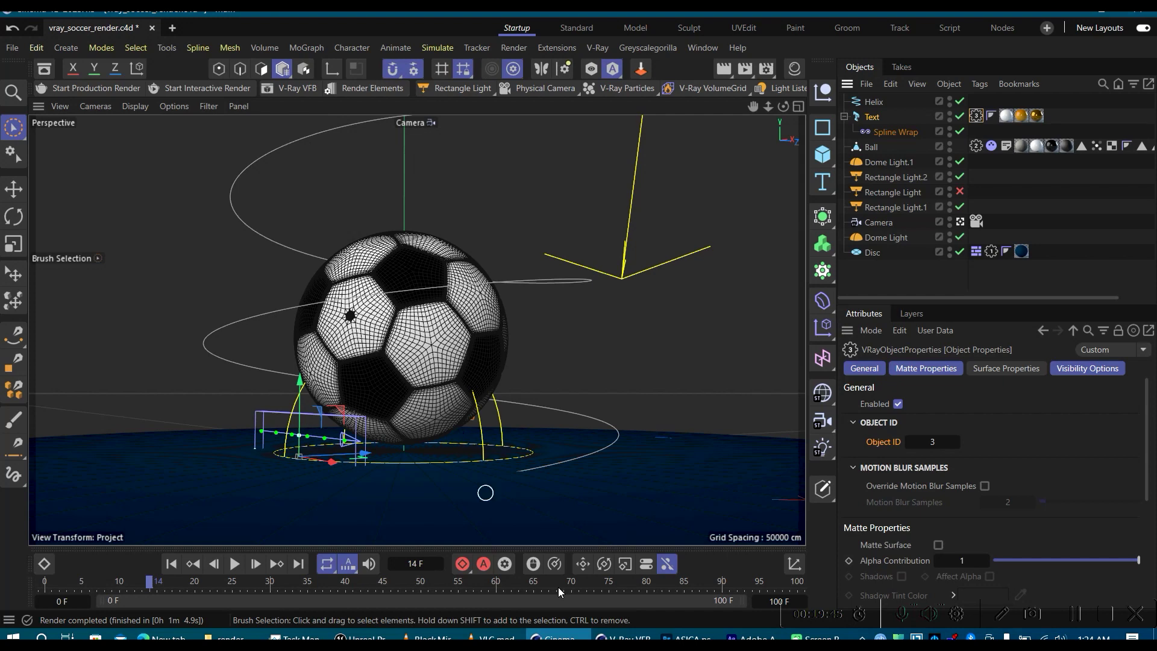
Step: Bring the V-Ray frame buffer forward, move it down, and launch a new production render
left_click(624, 637)
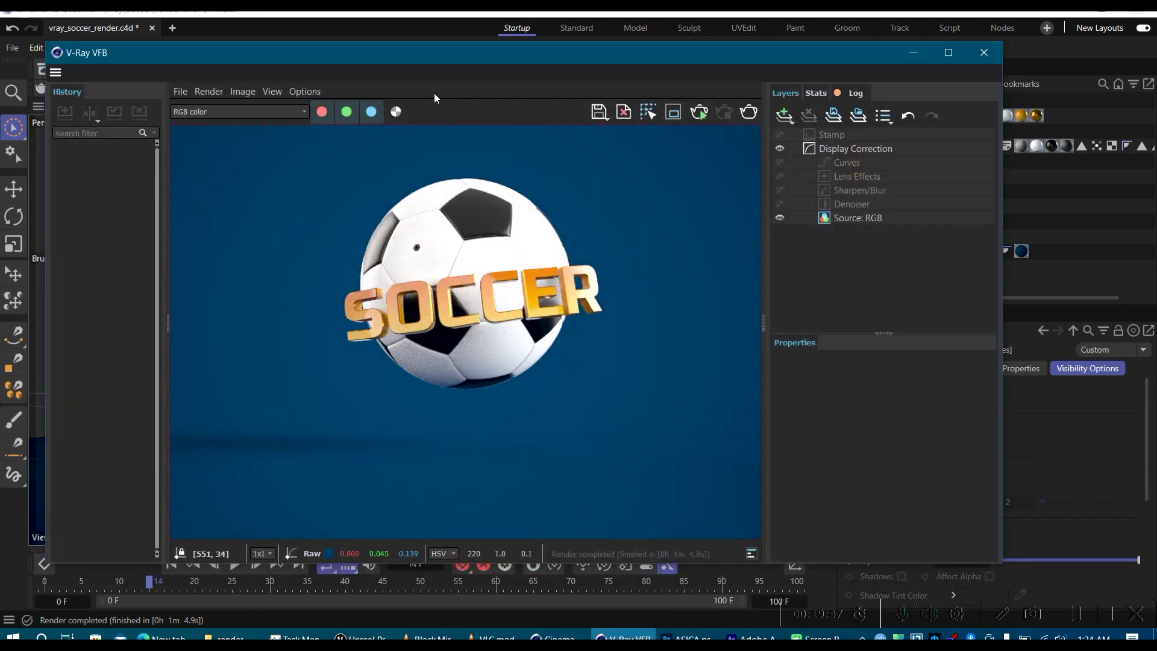
left_click_drag(424, 59, 435, 215)
left_click(96, 89)
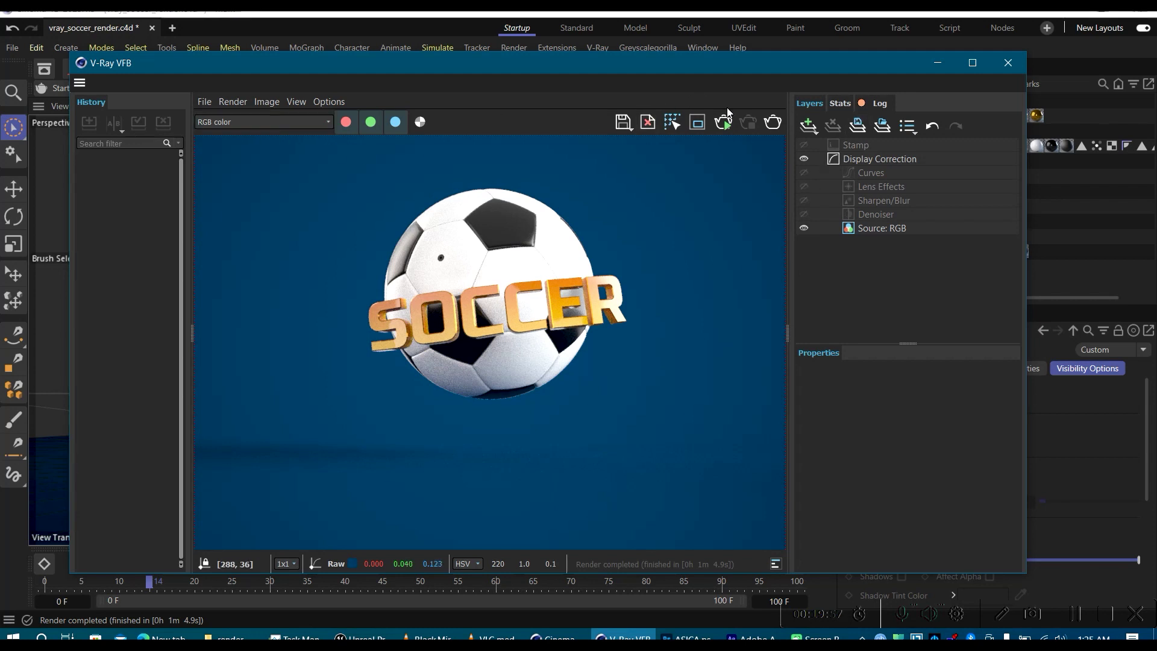
left_click(724, 123)
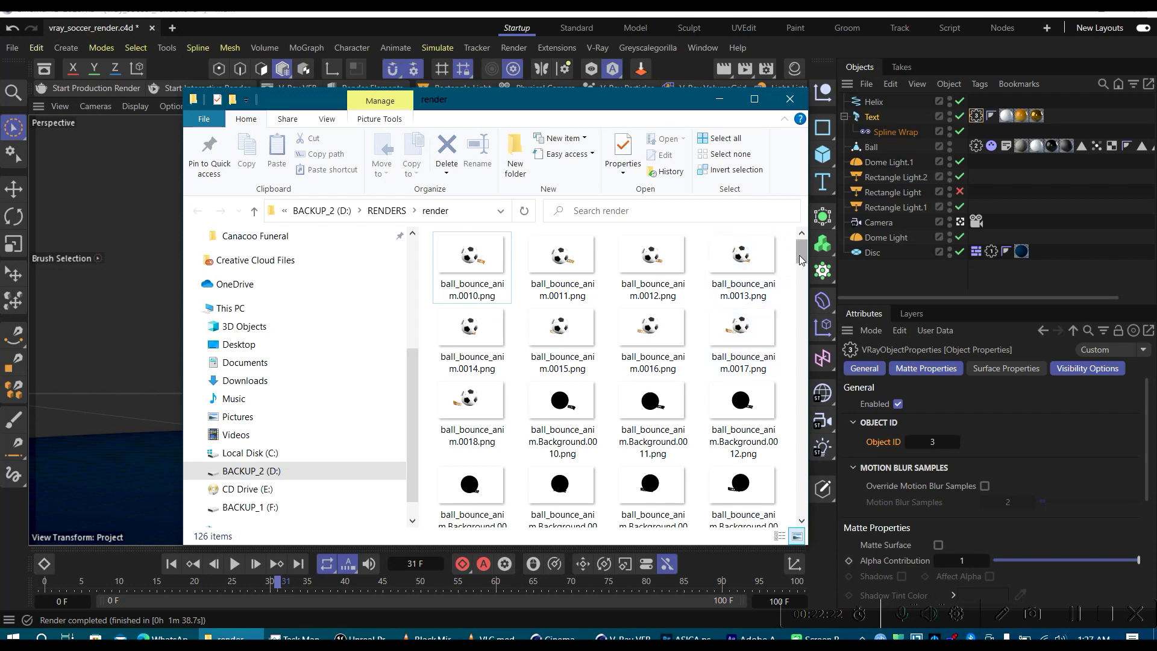
Step: Look over the rendered PNG frames in D:\RENDERS\render, then switch to After Effects
mouse_move(799, 255)
left_mouse_down()
mouse_move(800, 279)
mouse_move(804, 244)
left_mouse_up()
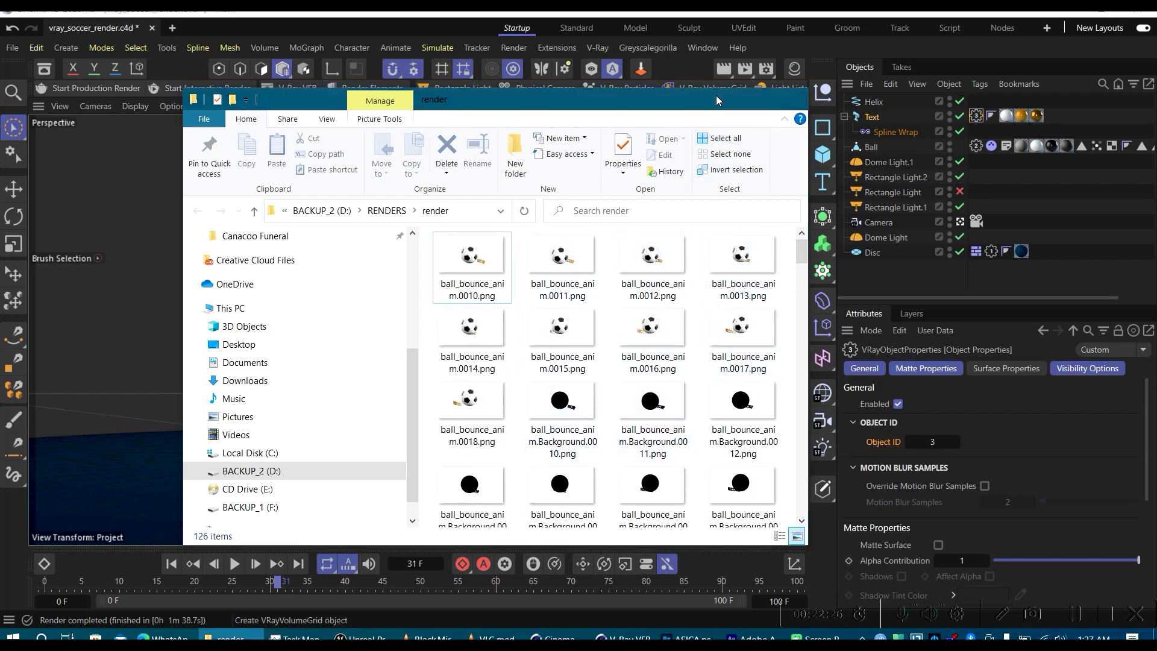
key("alt+Tab")
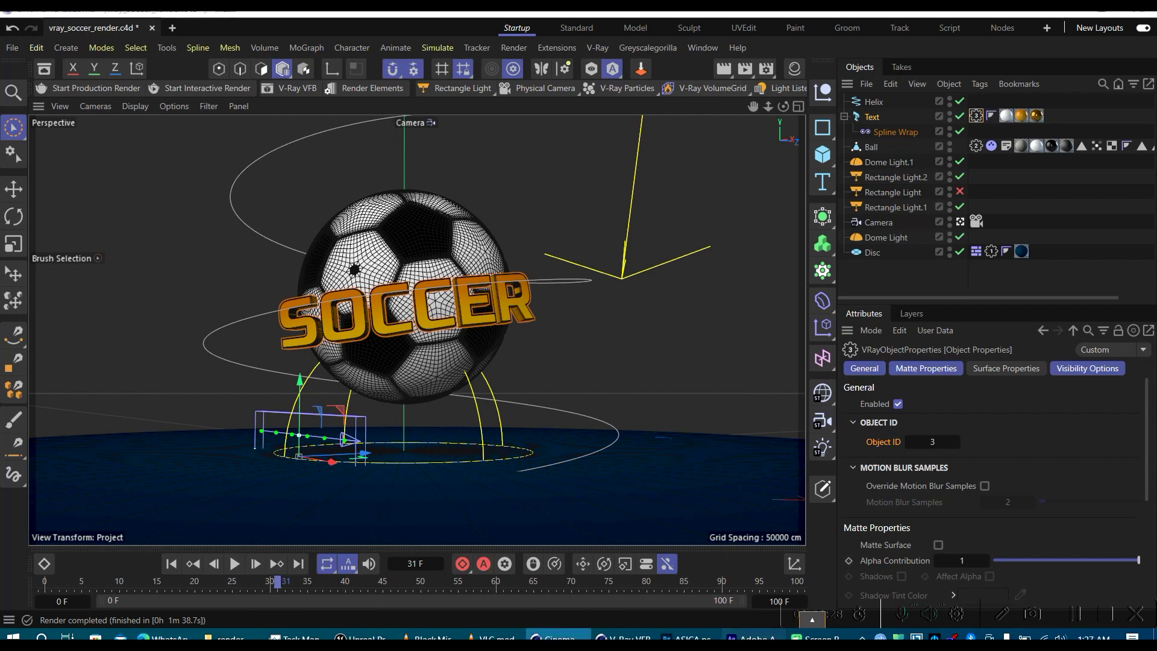
key("alt+Tab")
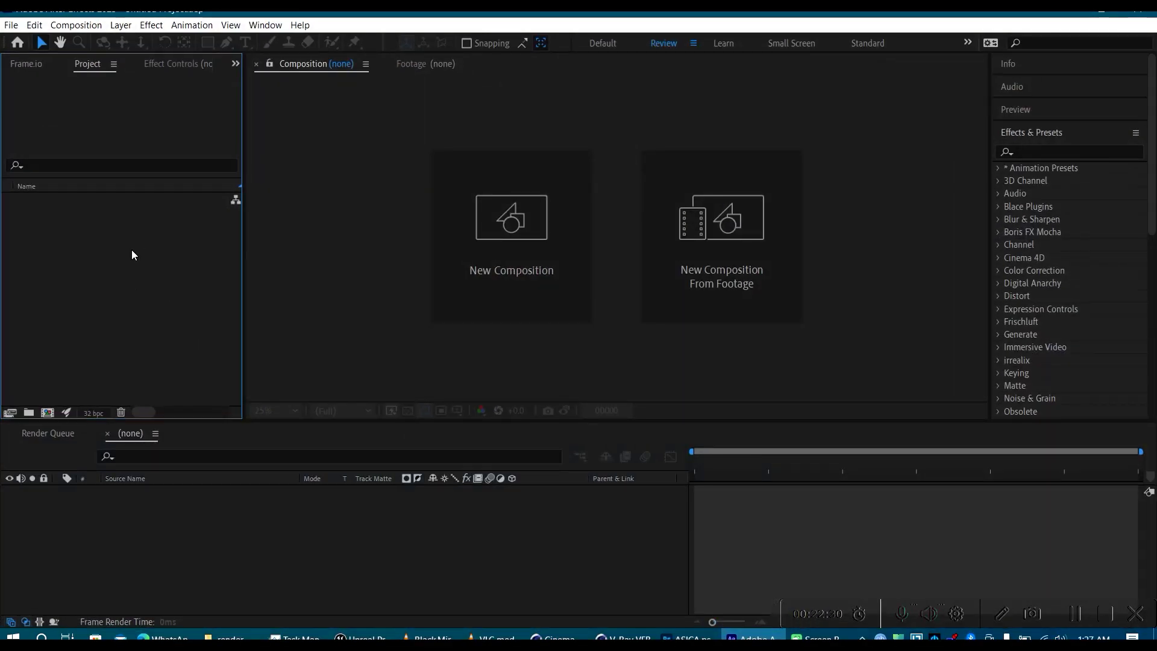
Step: Open the Import dialog and show the render folder files in List view
double_click(111, 269)
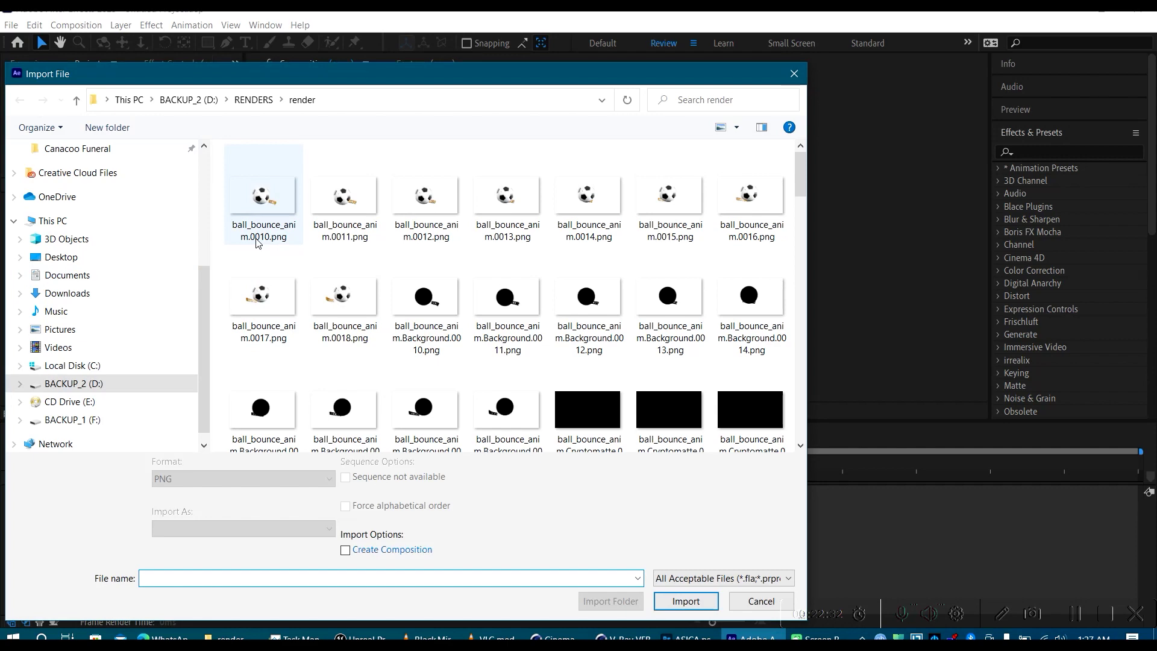
left_click_drag(528, 71, 532, 30)
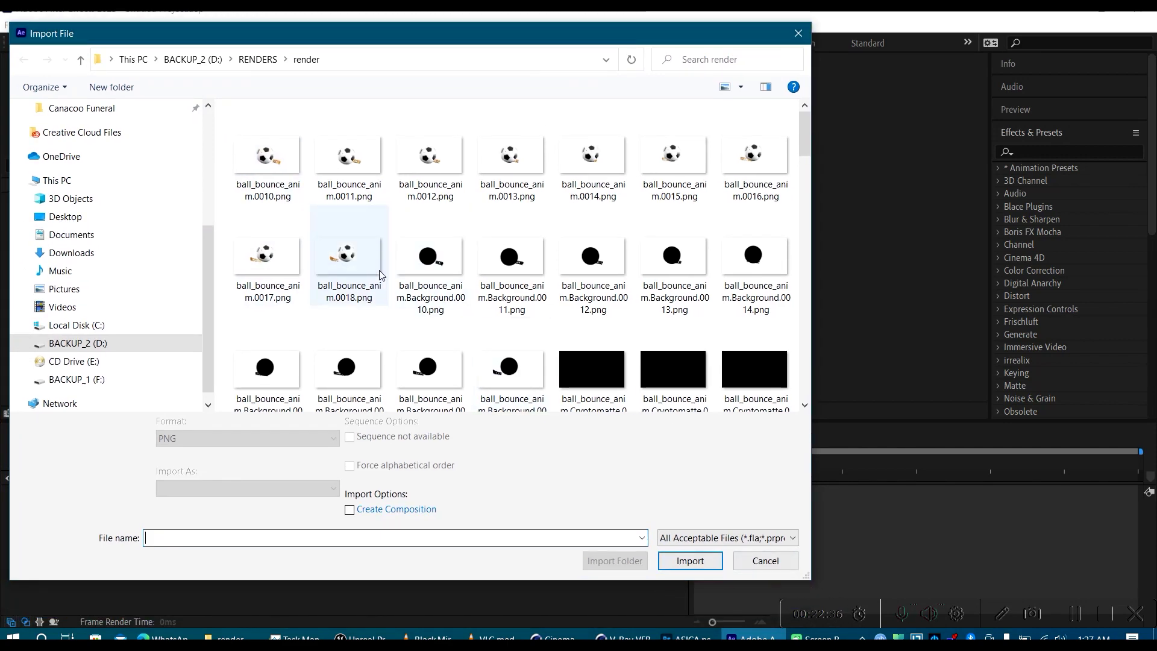
scroll(379, 274, "down", 3, "ctrl")
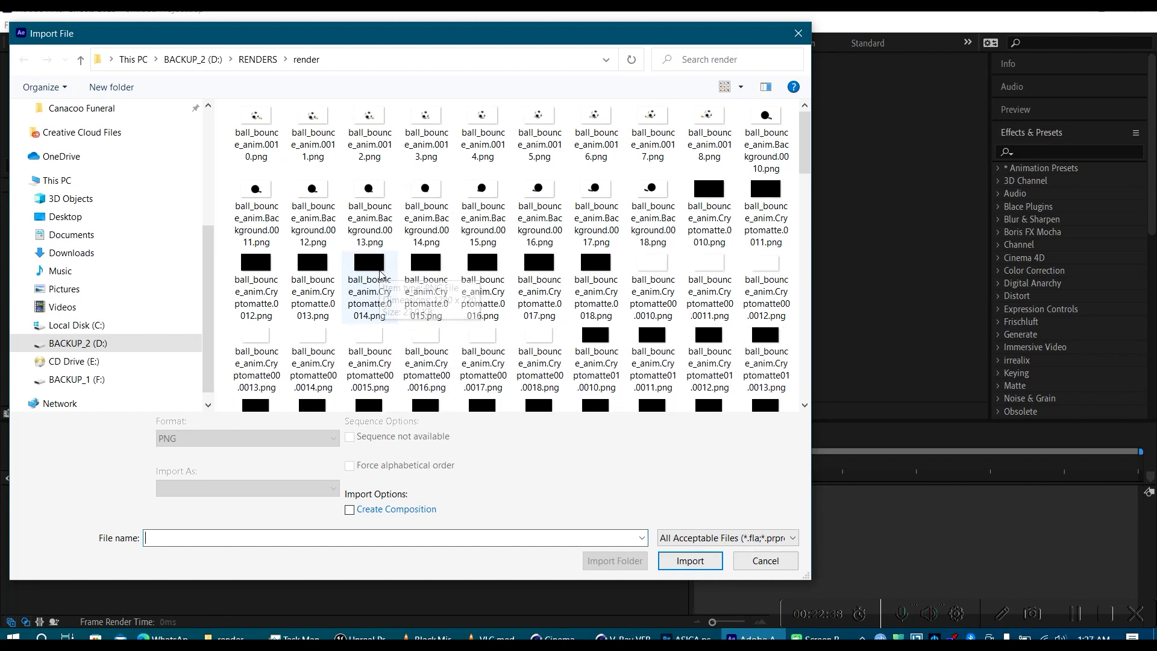
right_click(222, 294)
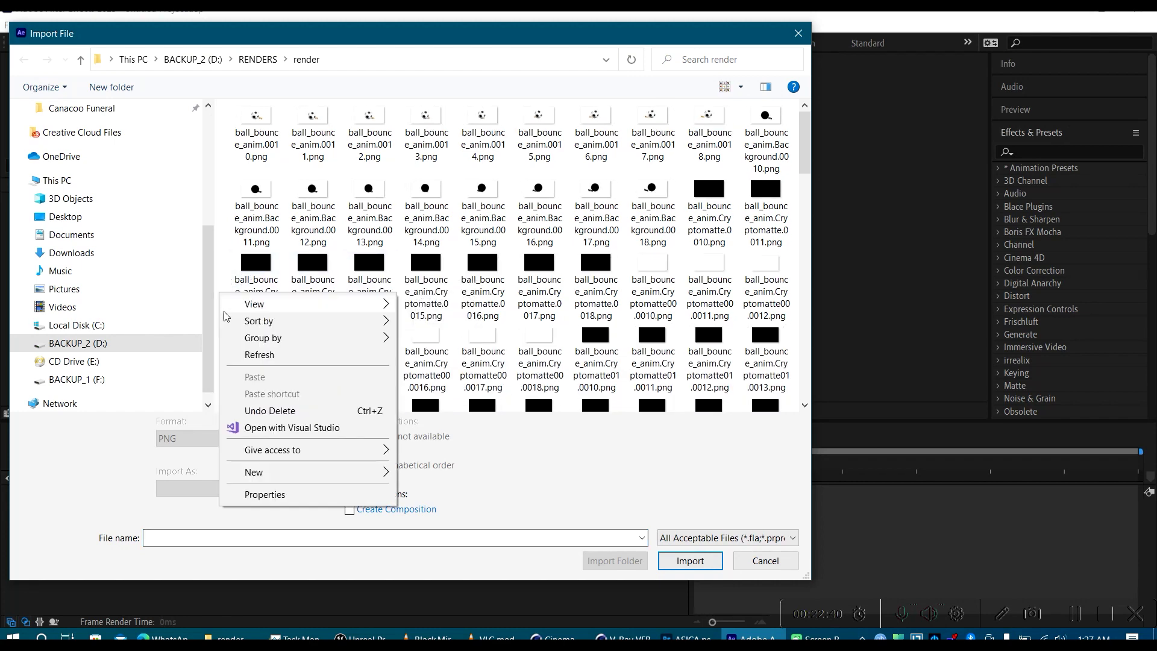
mouse_move(271, 303)
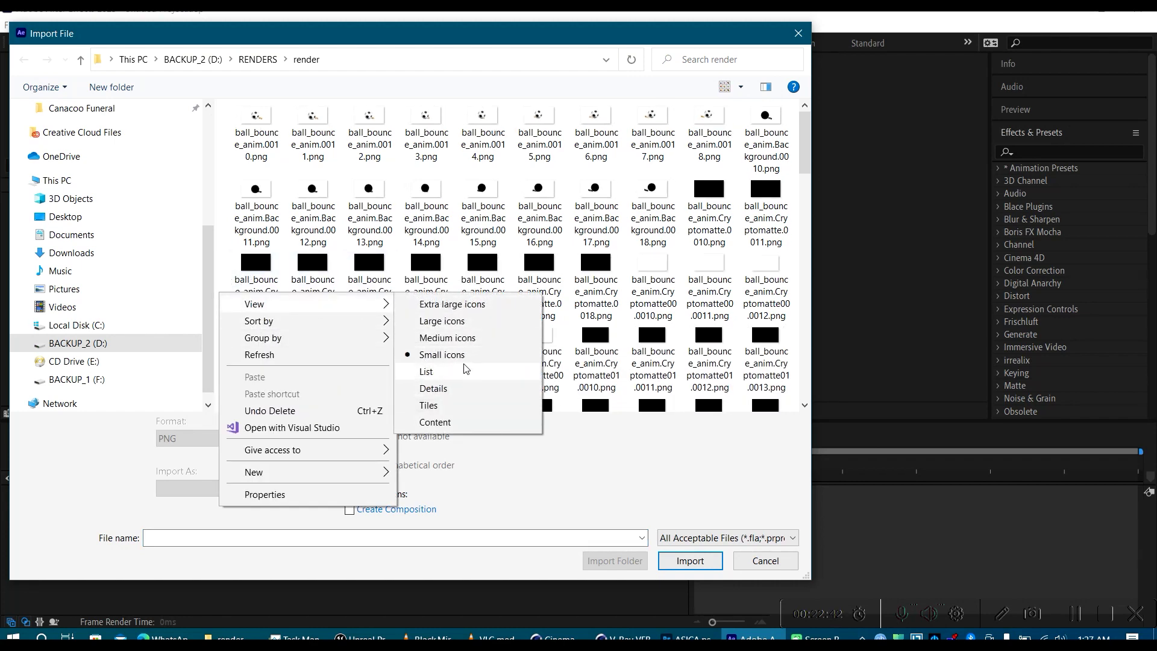
left_click(445, 371)
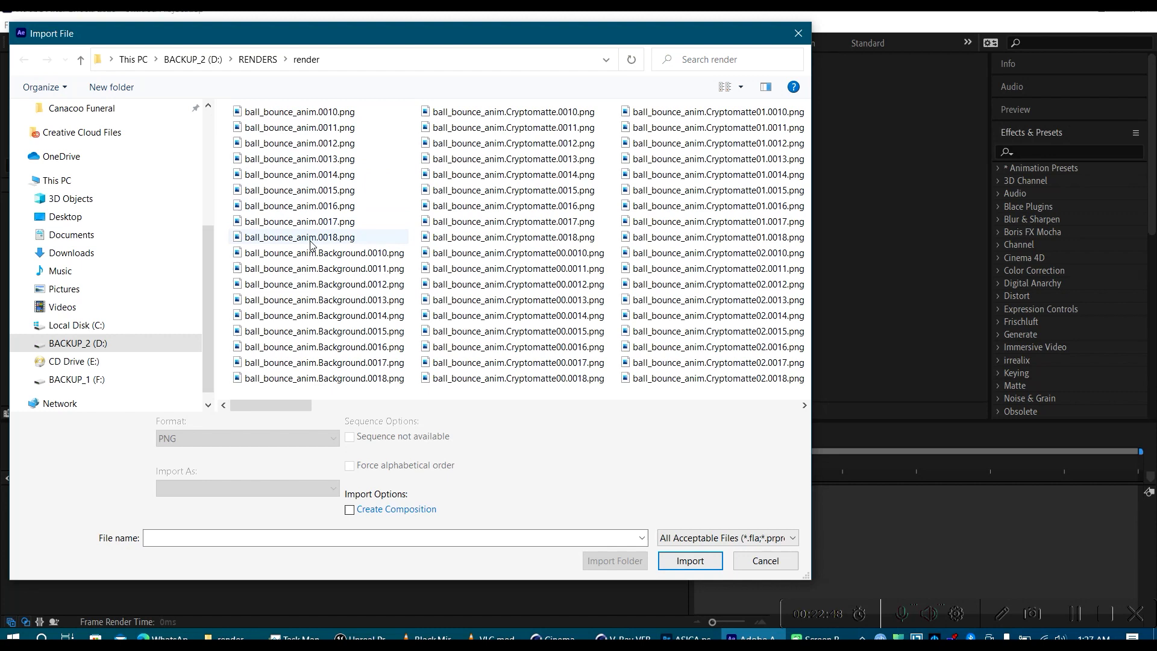
Step: Select ball_bounce_anim.0010.png and import the beauty frames as a PNG sequence
left_click(299, 113)
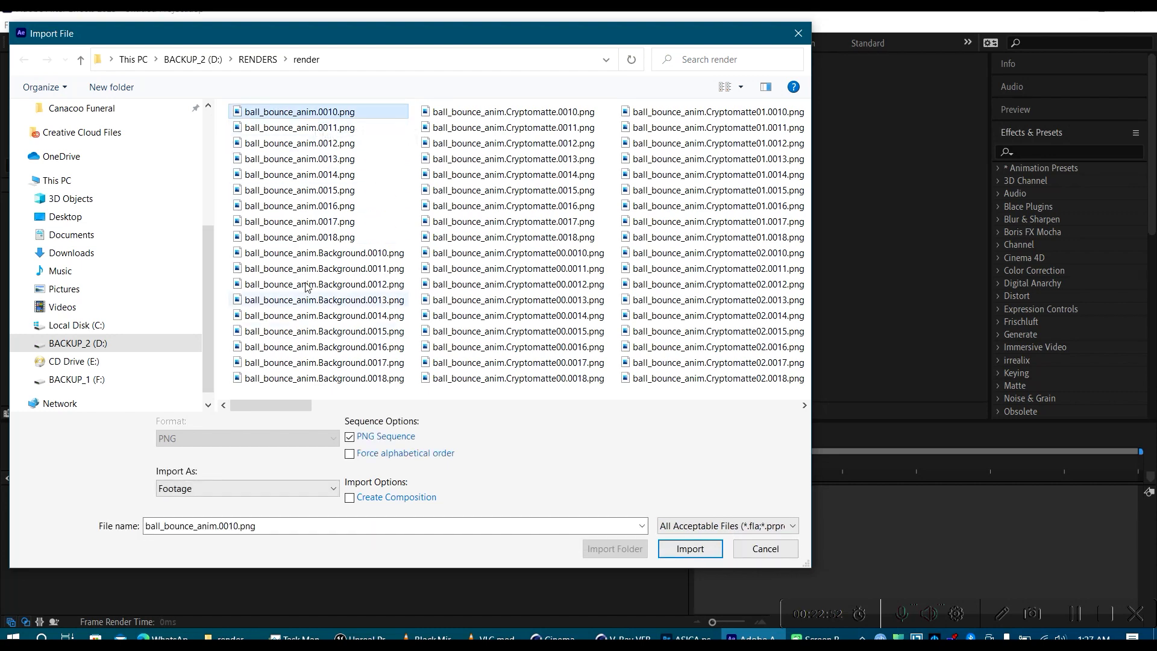
left_click(345, 255)
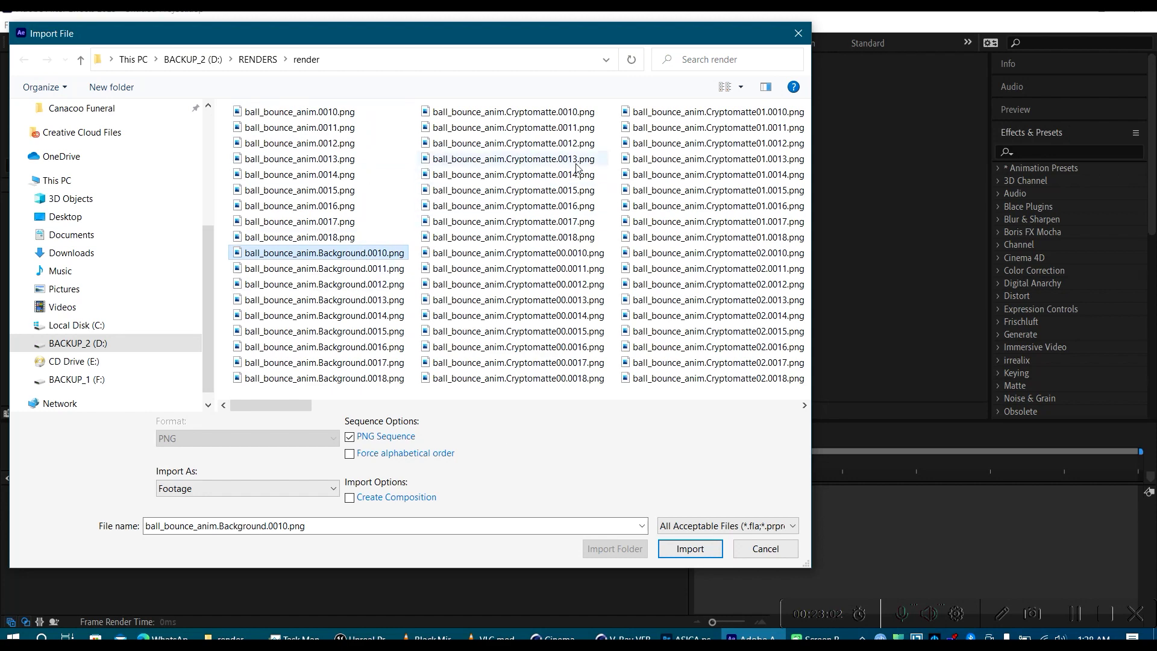
scroll(715, 325, "down", 2)
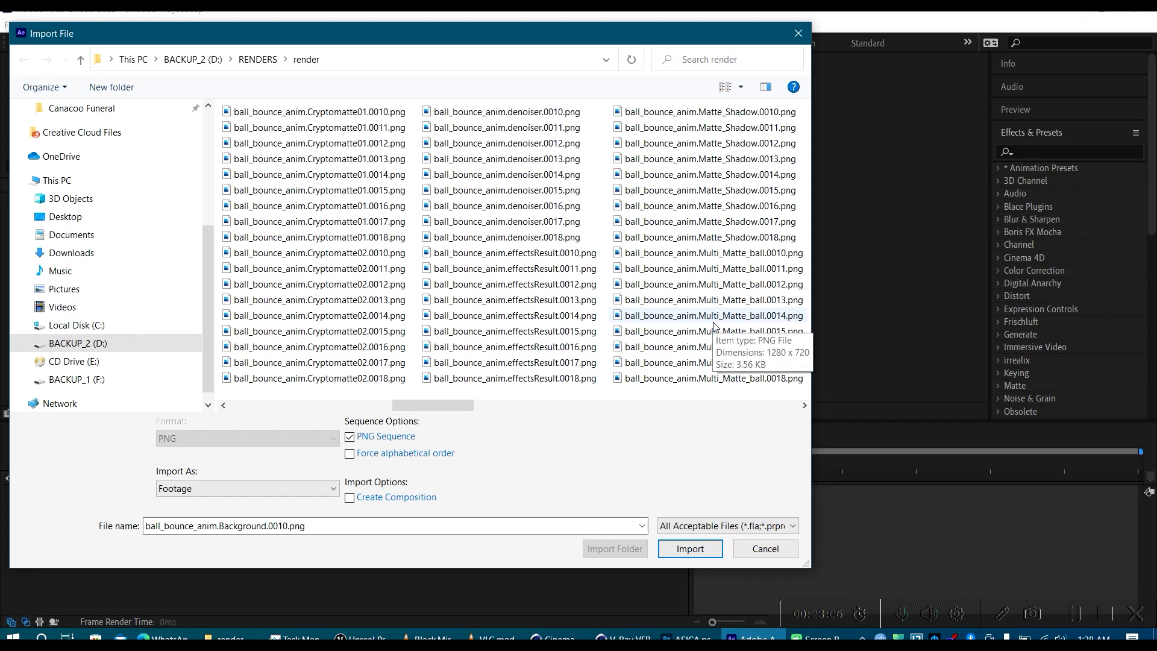
scroll(714, 326, "up", 2)
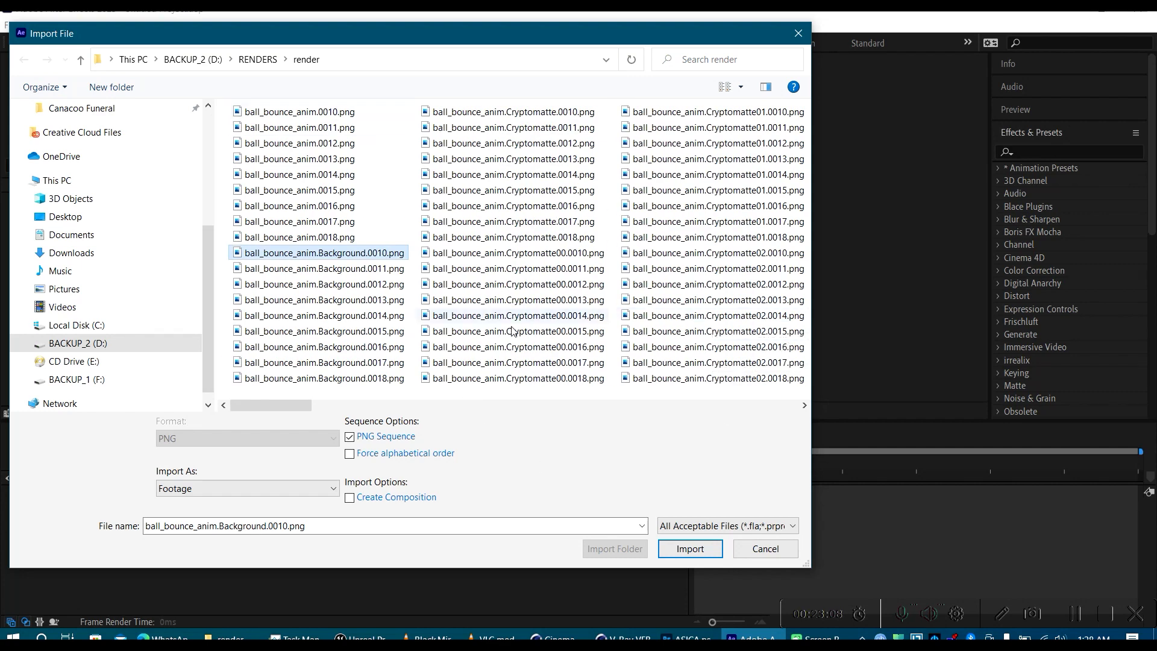
left_click(309, 115)
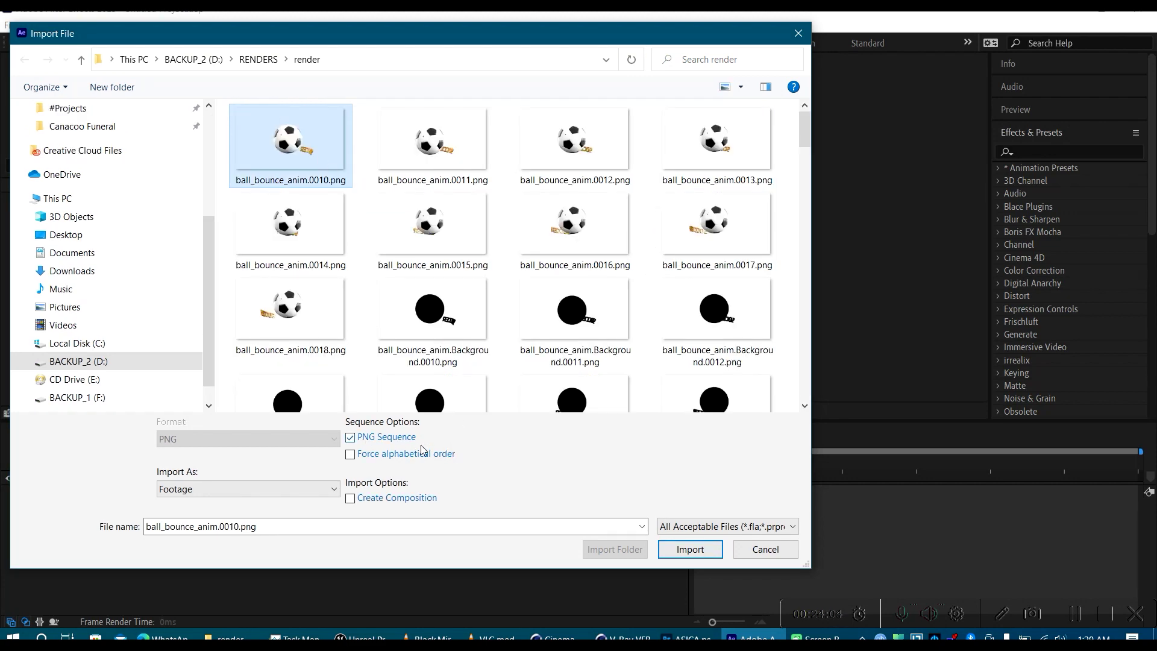
left_click(683, 549)
Step: Build a ball_bounce_anim composition from the imported beauty footage
left_click_drag(104, 199, 47, 413)
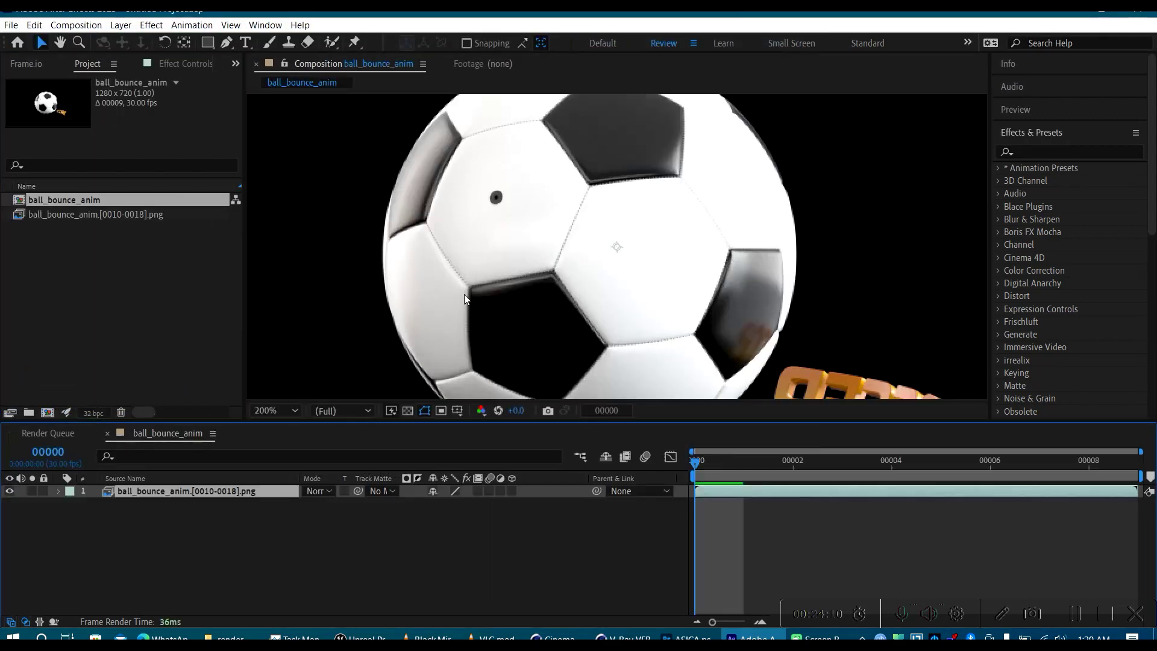
scroll(470, 294, "down", 3)
scroll(470, 294, "up", 2)
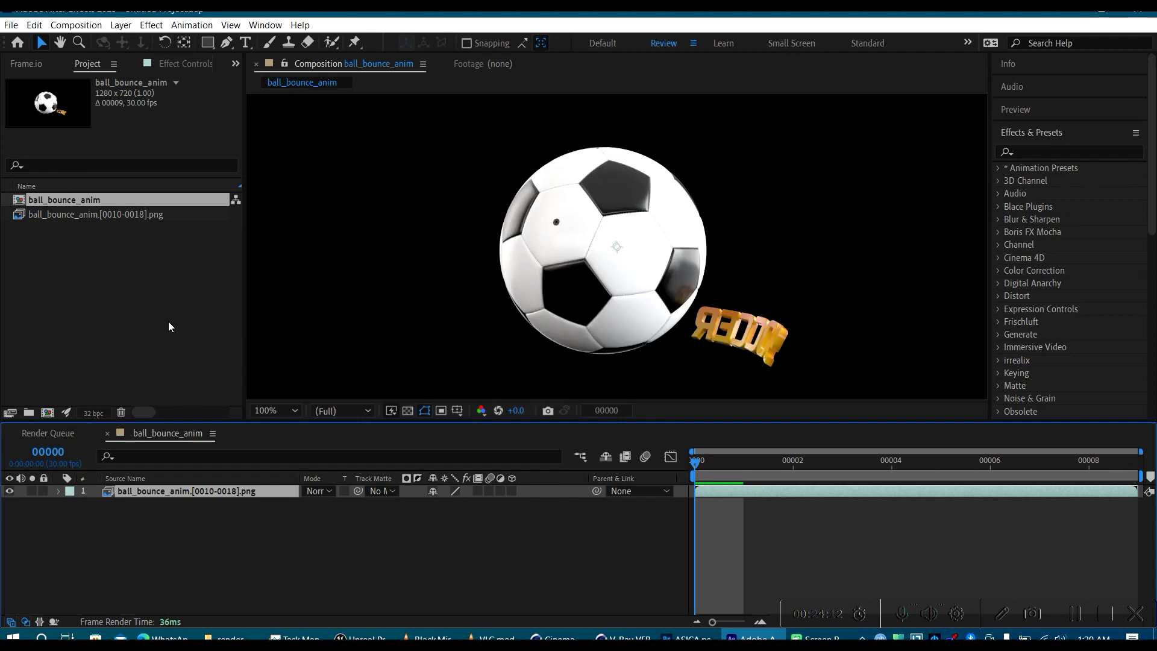
Step: Import the ball_bounce_anim.denoiser frames as a PNG sequence
double_click(89, 324)
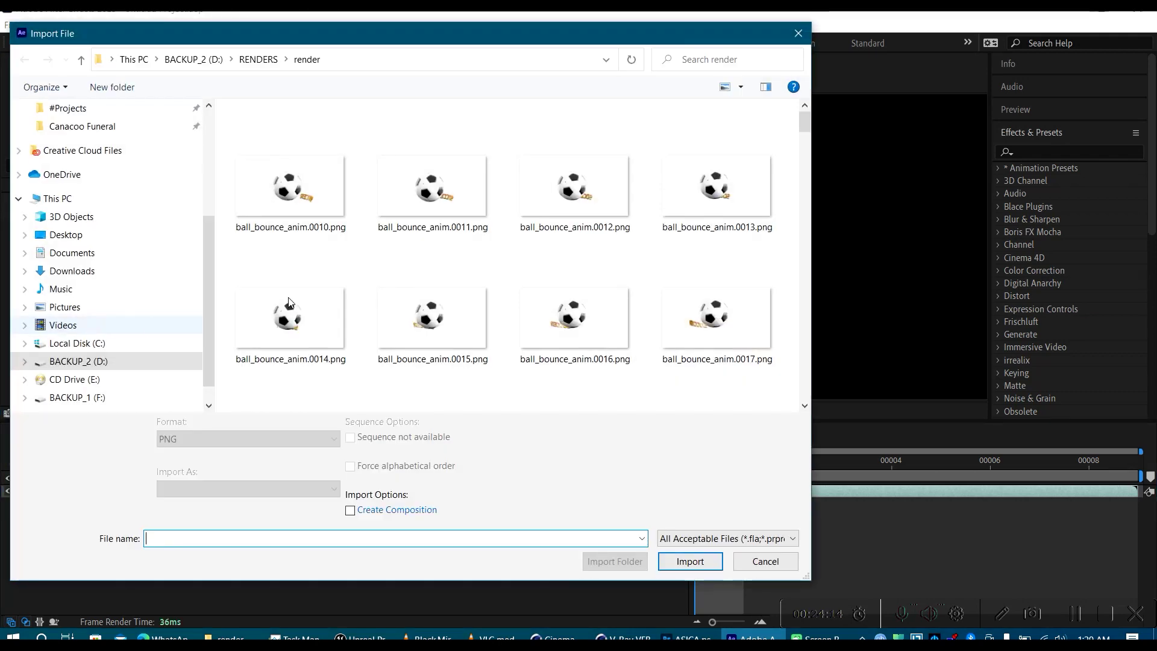
scroll(415, 271, "down", 4, "ctrl")
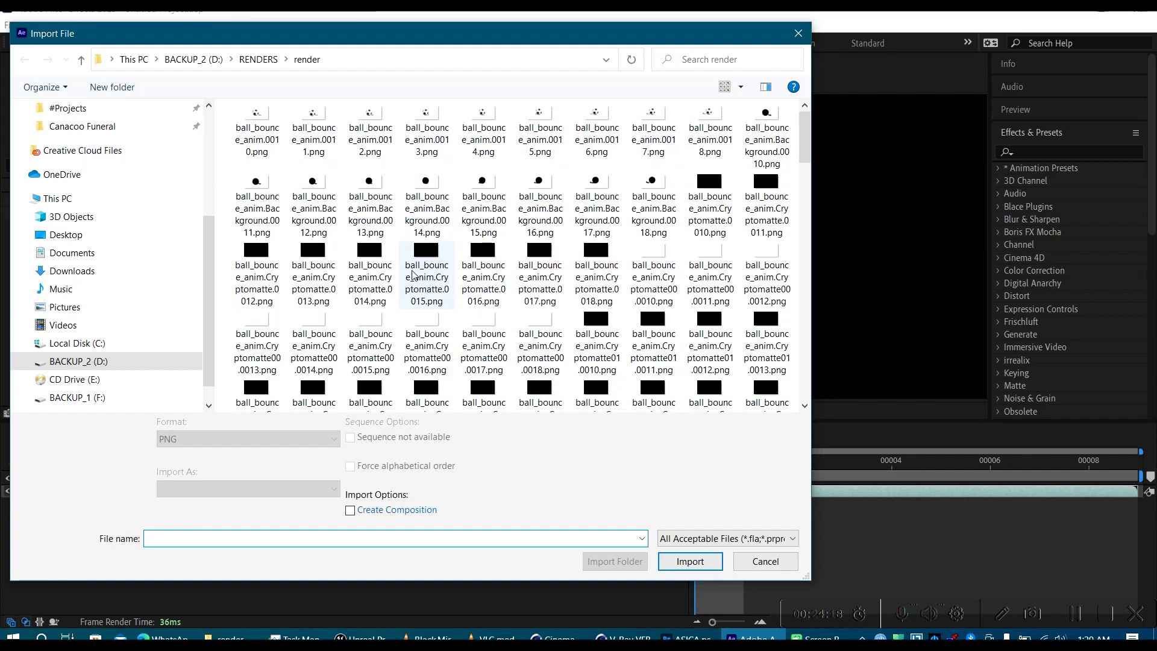
scroll(414, 271, "down", 3, "ctrl")
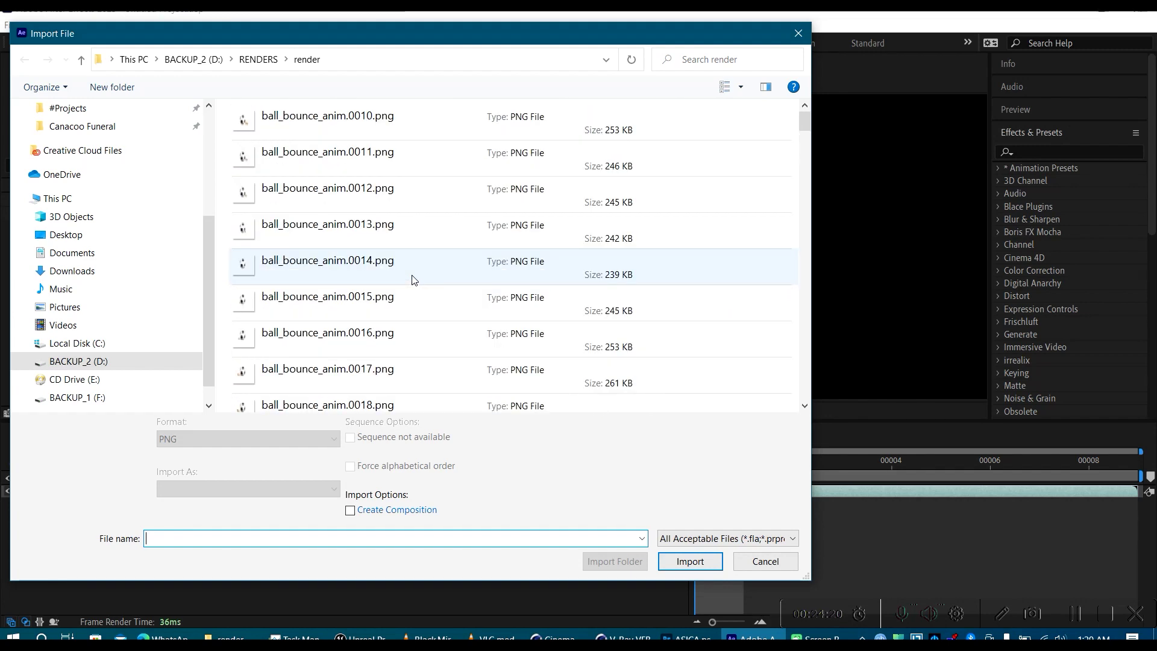
scroll(415, 278, "down", 3)
scroll(414, 279, "down", 6)
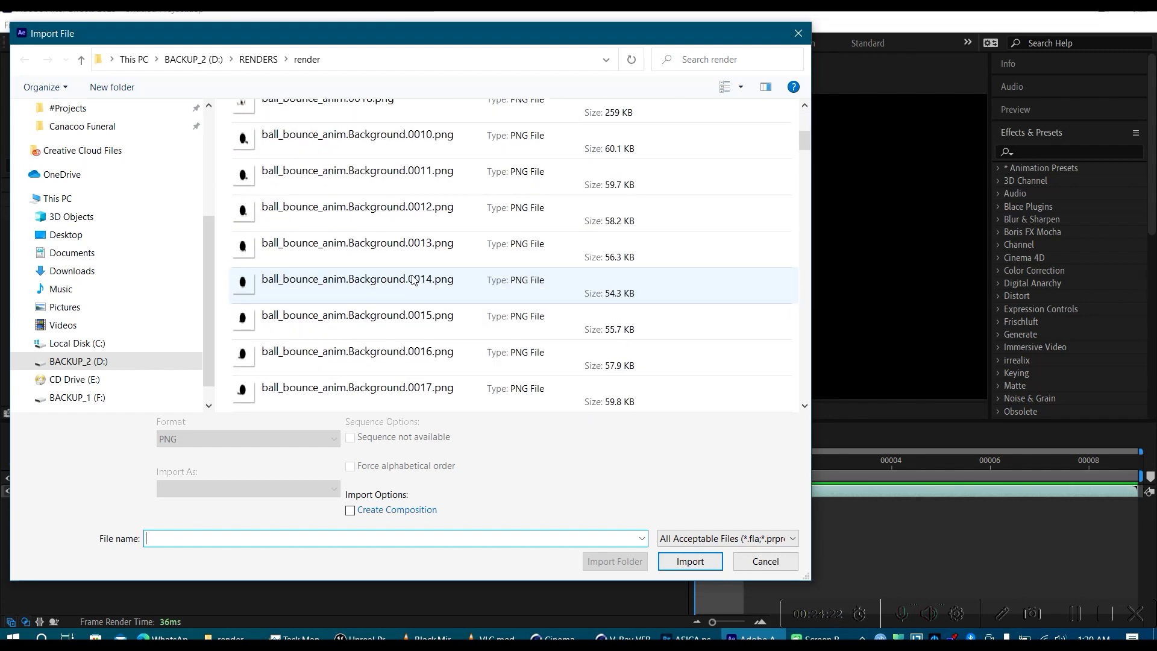
scroll(414, 280, "down", 15)
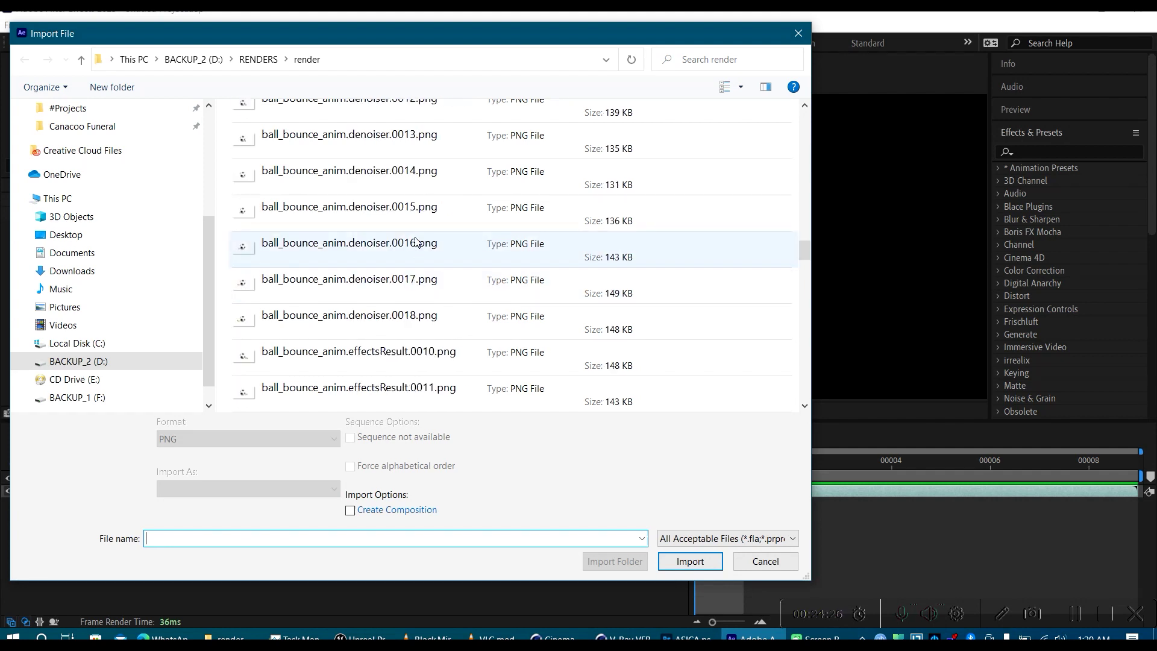
scroll(415, 241, "up", 3)
left_click(452, 237)
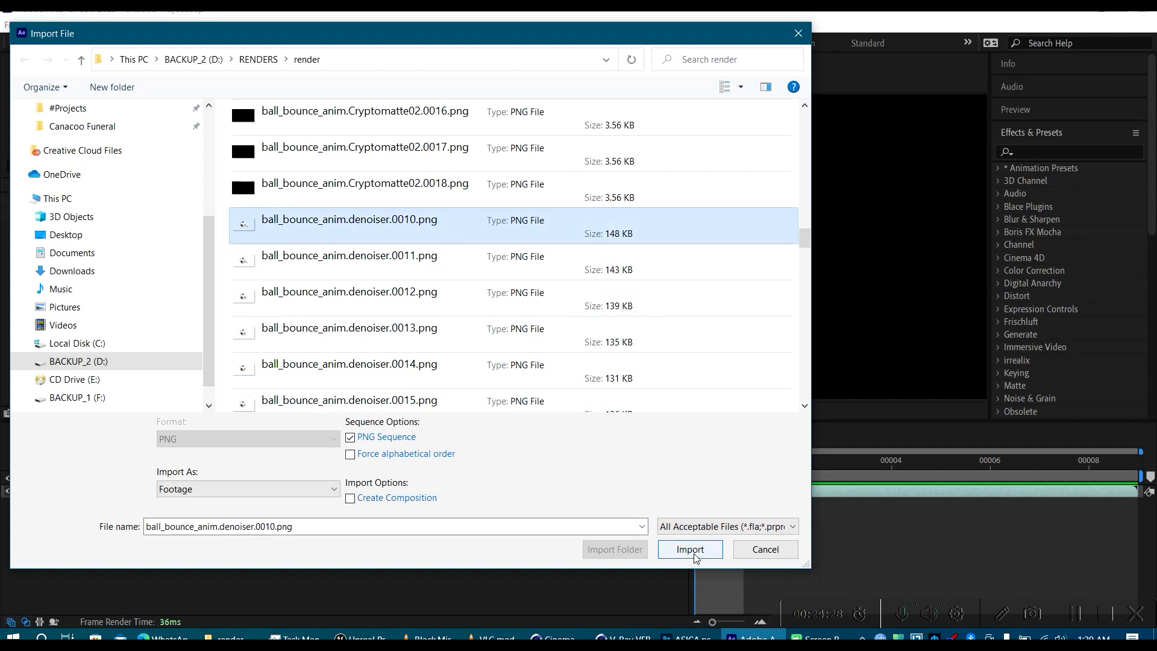
left_click(695, 553)
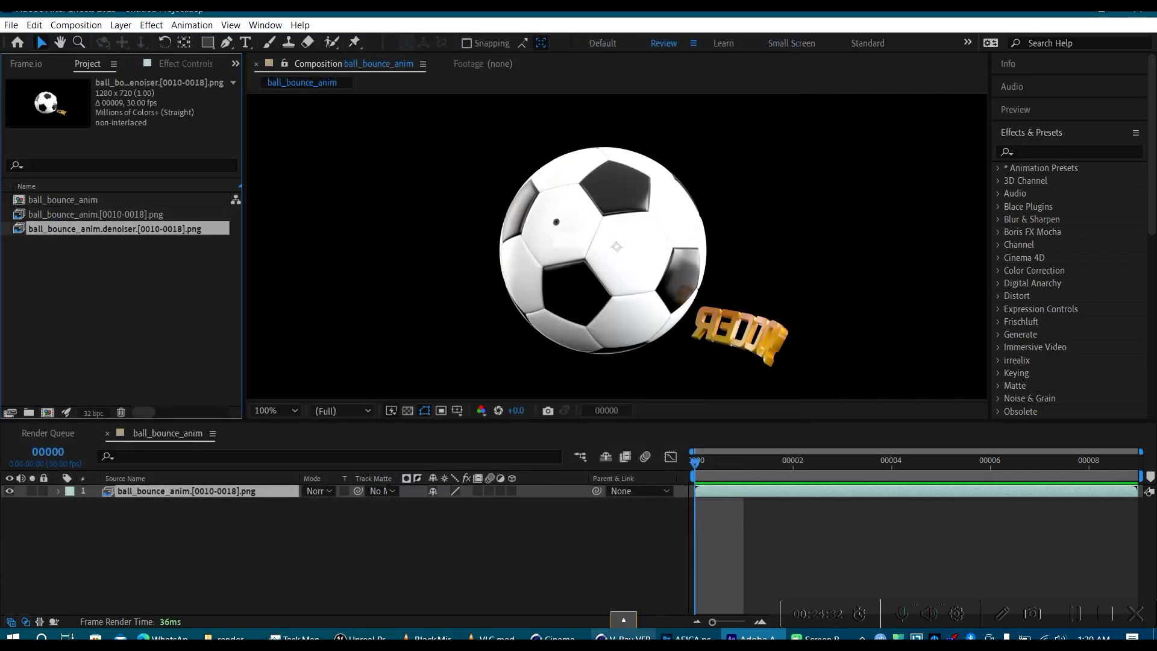
left_click(624, 638)
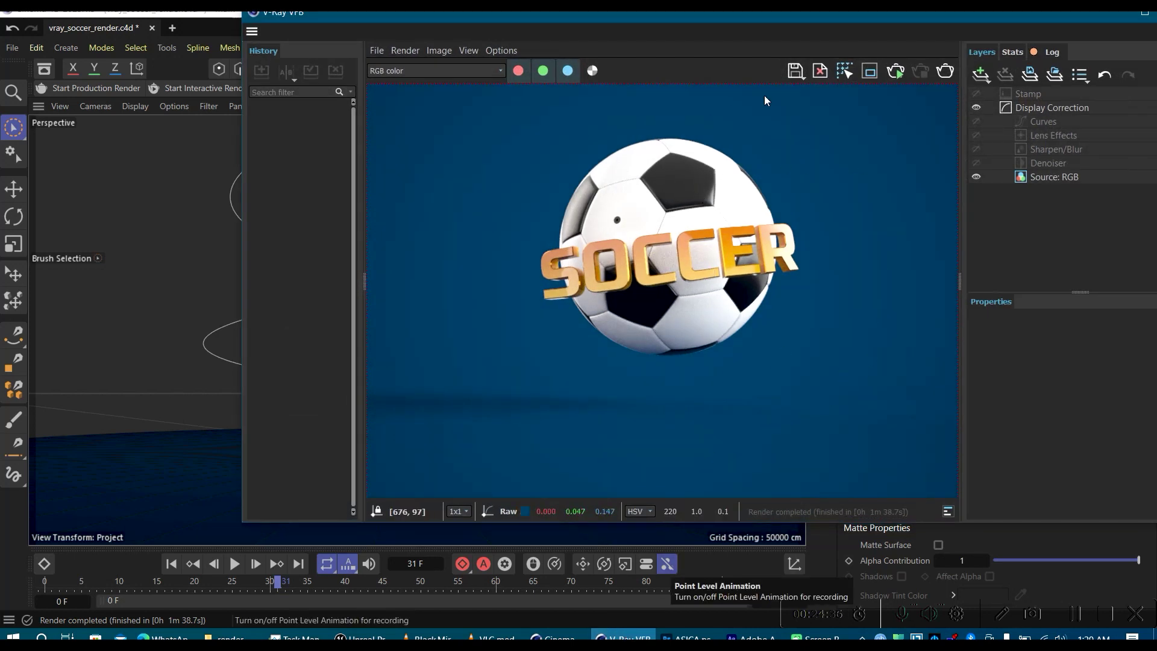
Step: Turn on the Denoiser layer for the soccer ball render in the V-Ray frame buffer, then minimize it
left_click_drag(695, 18, 530, 39)
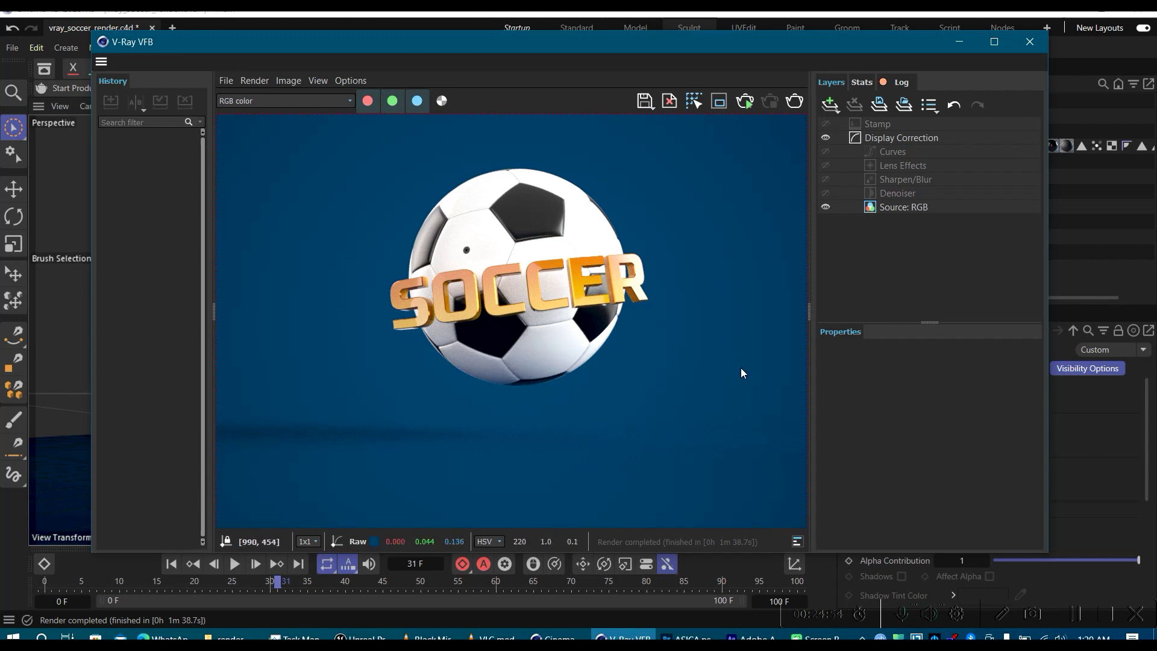
left_click(826, 193)
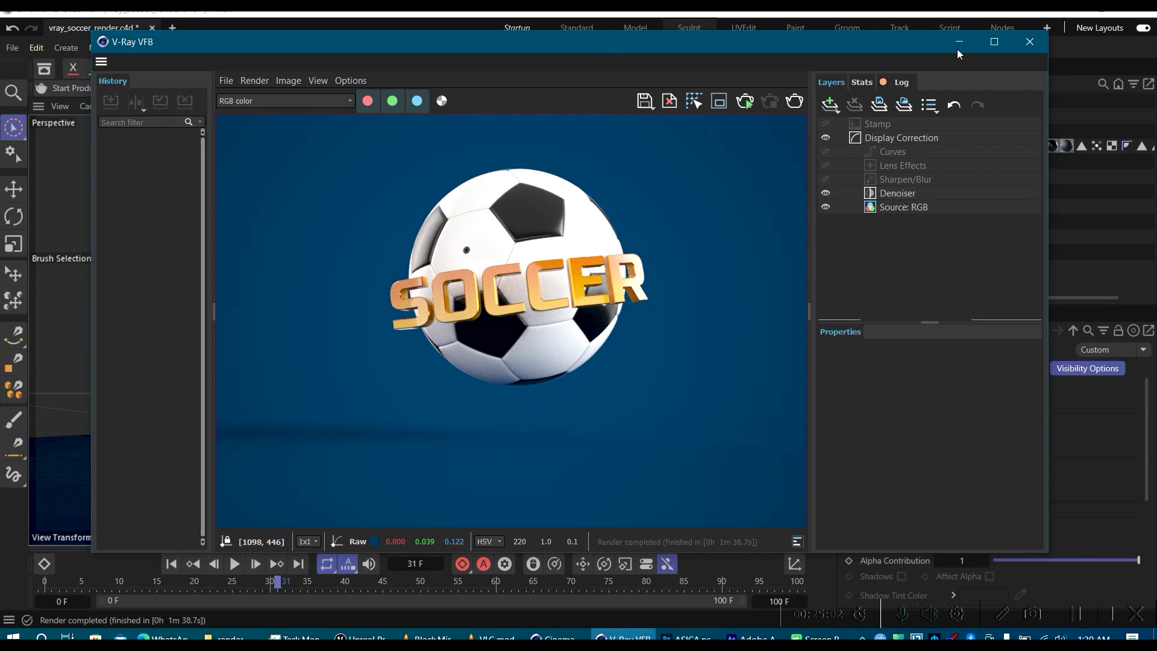
left_click(515, 608)
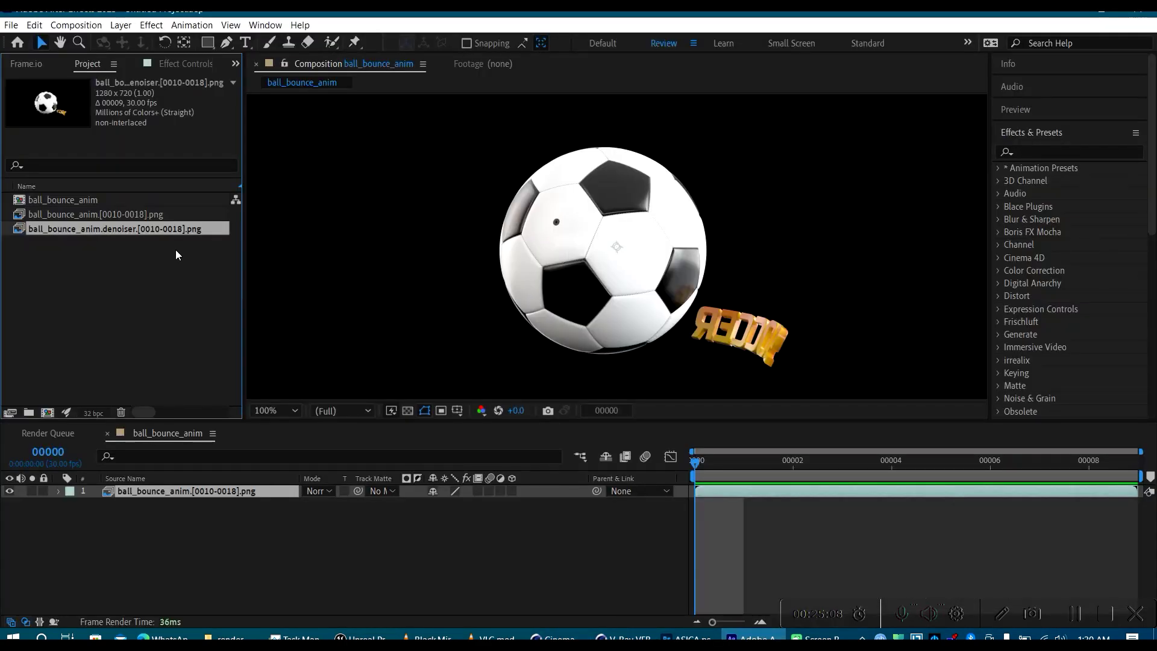
Step: Import ball_bounce_anim.effectsResult.0010.png as a PNG sequence into the project
double_click(102, 339)
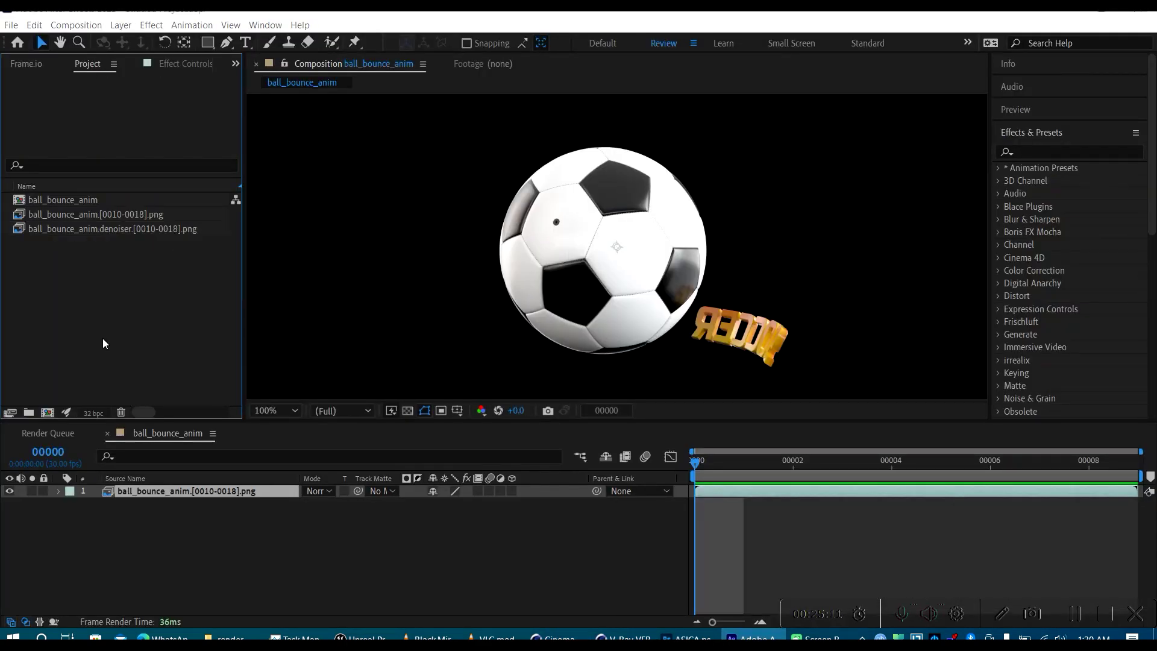
scroll(478, 314, "down", 15)
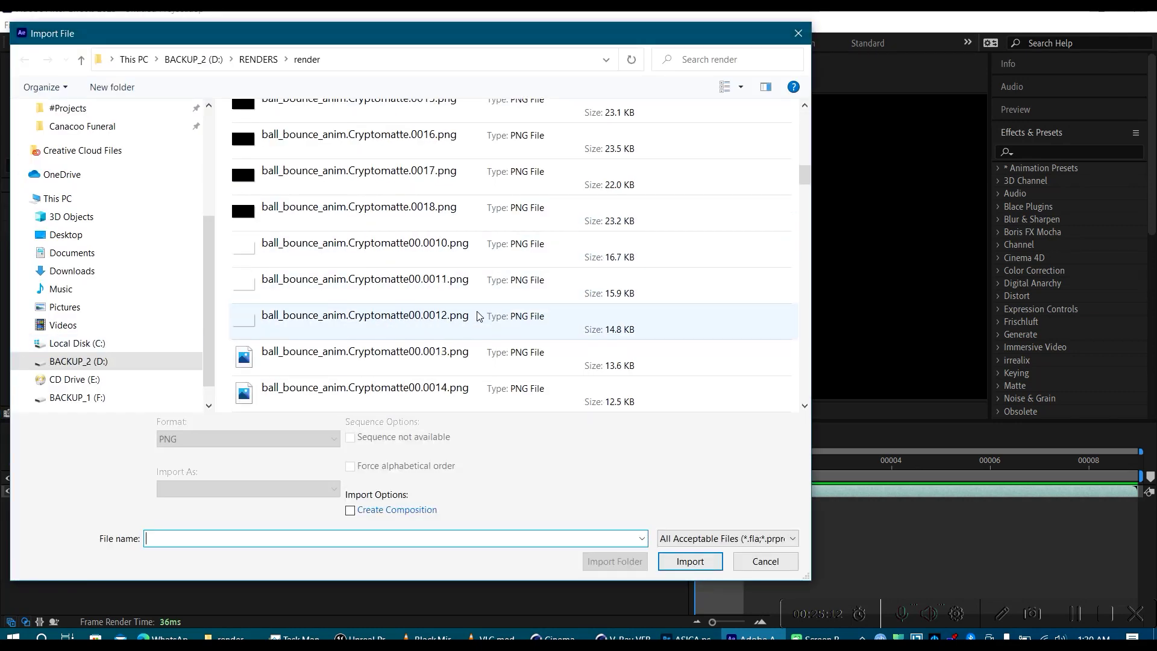
scroll(476, 315, "down", 8)
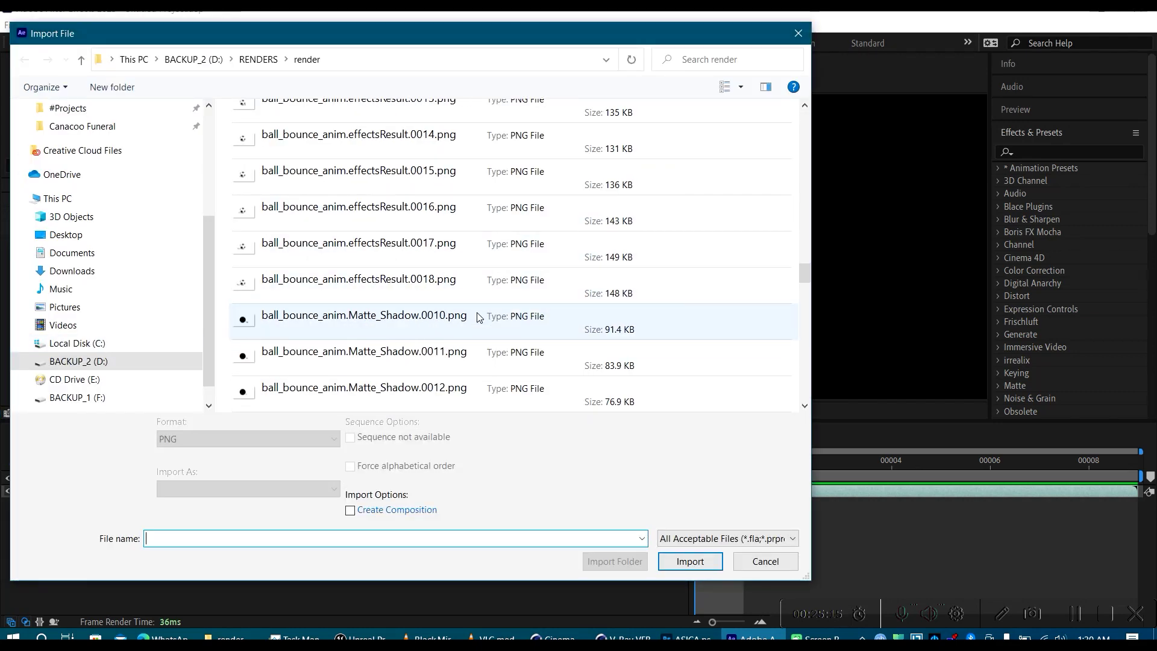
scroll(388, 256, "up", 3)
left_click(425, 192)
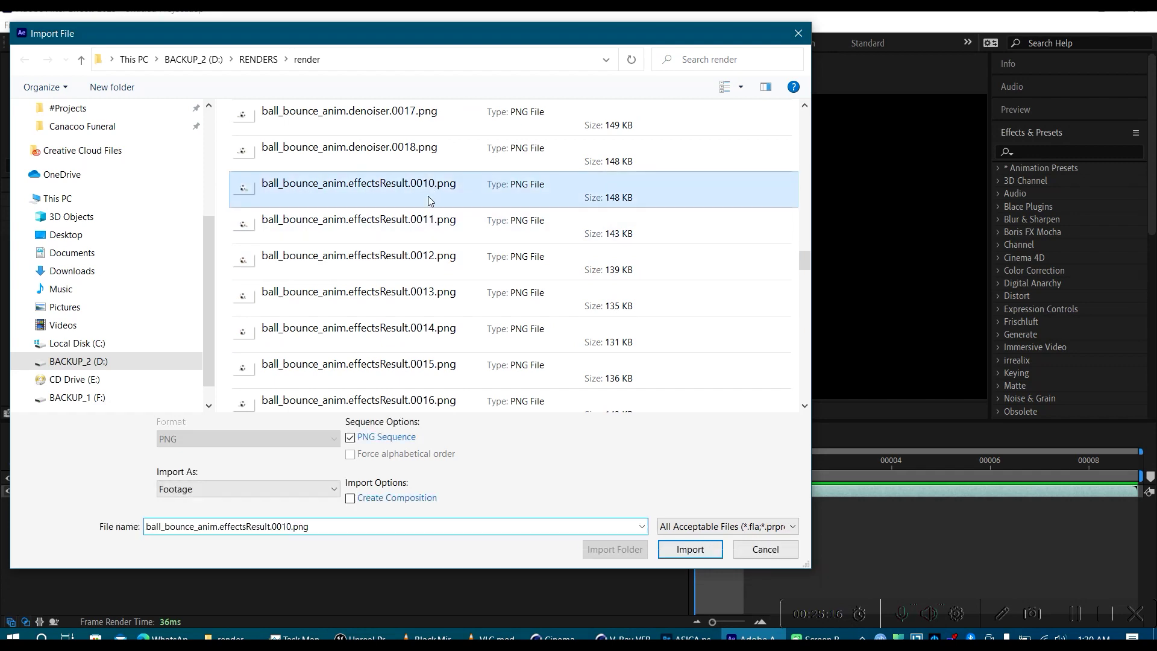
left_click(684, 550)
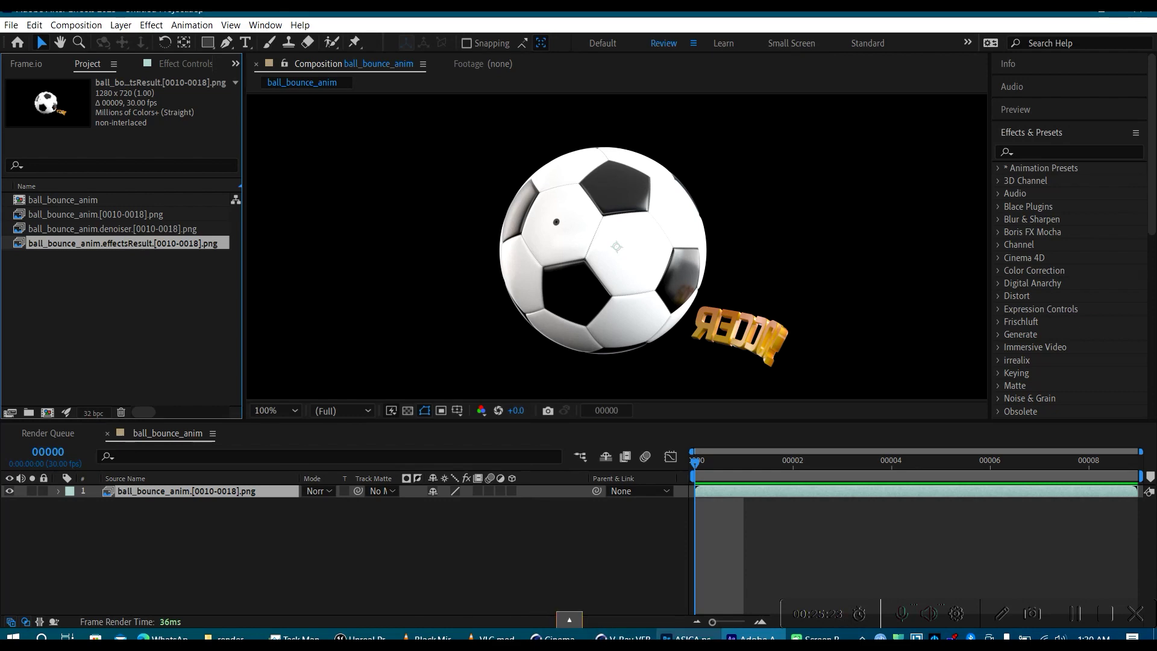
Step: Review the enabled V-Ray render elements, then bring the SOCCER render back up in the frame buffer
left_click(551, 638)
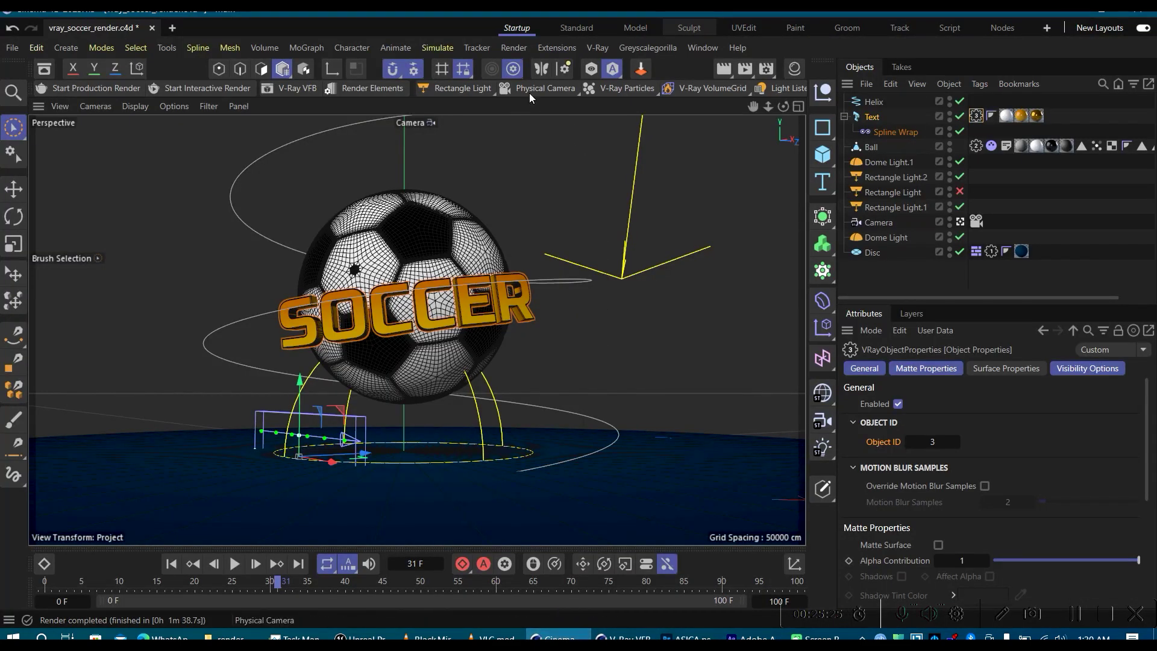
left_click(355, 89)
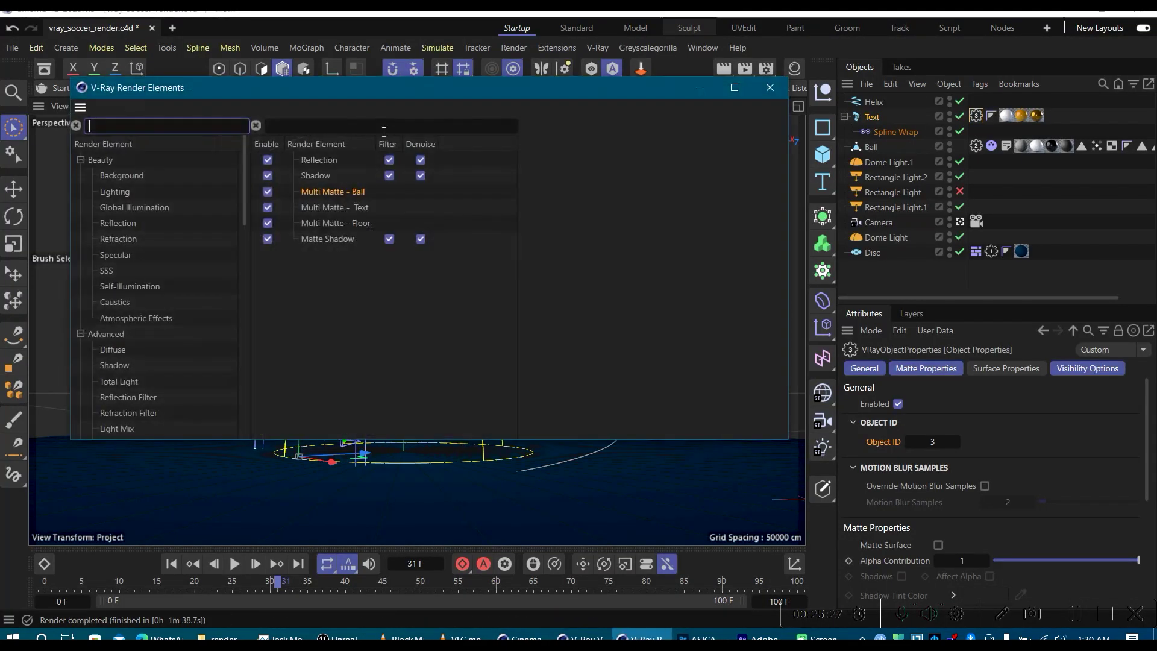
scroll(211, 338, "down", 2)
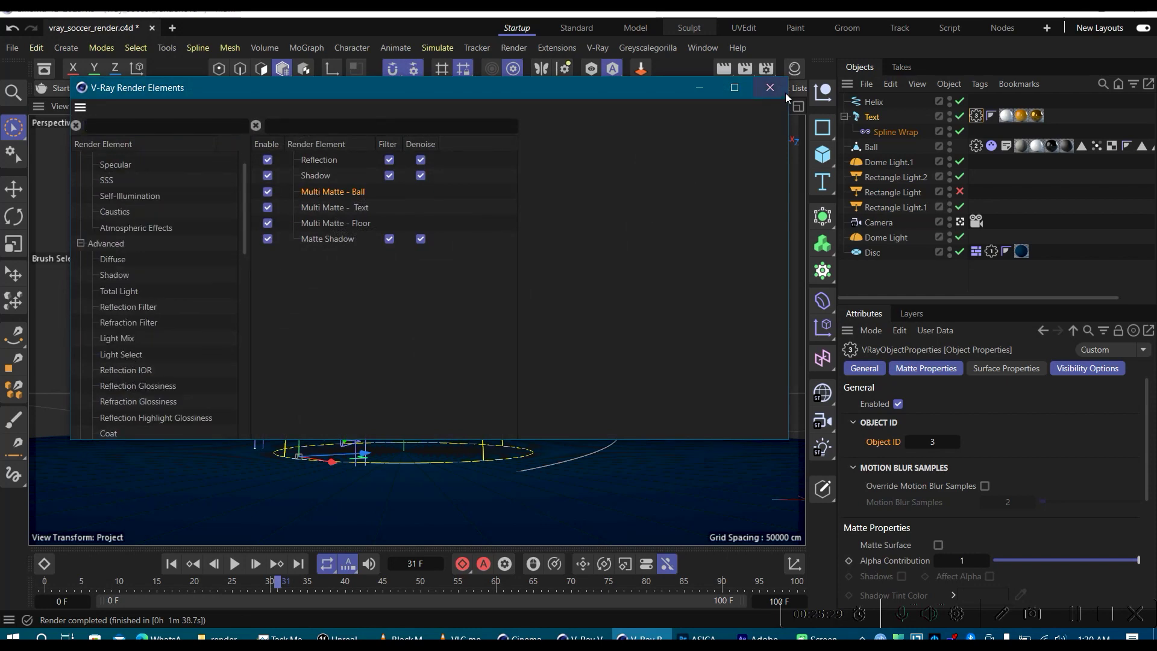
left_click(769, 89)
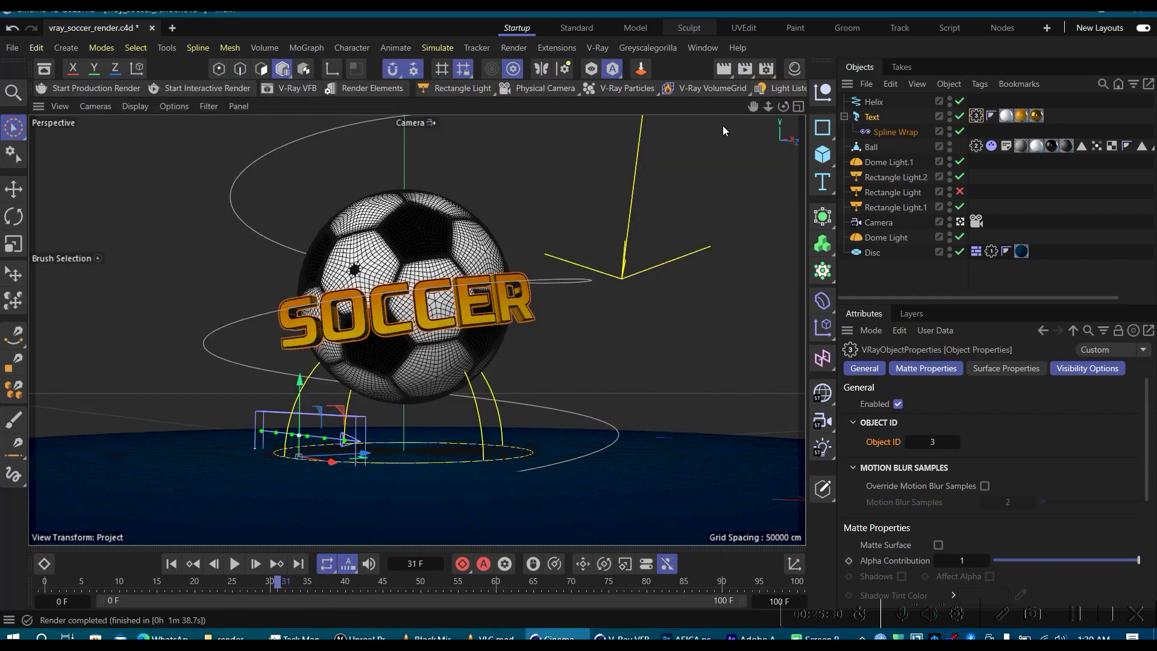
left_click(639, 637)
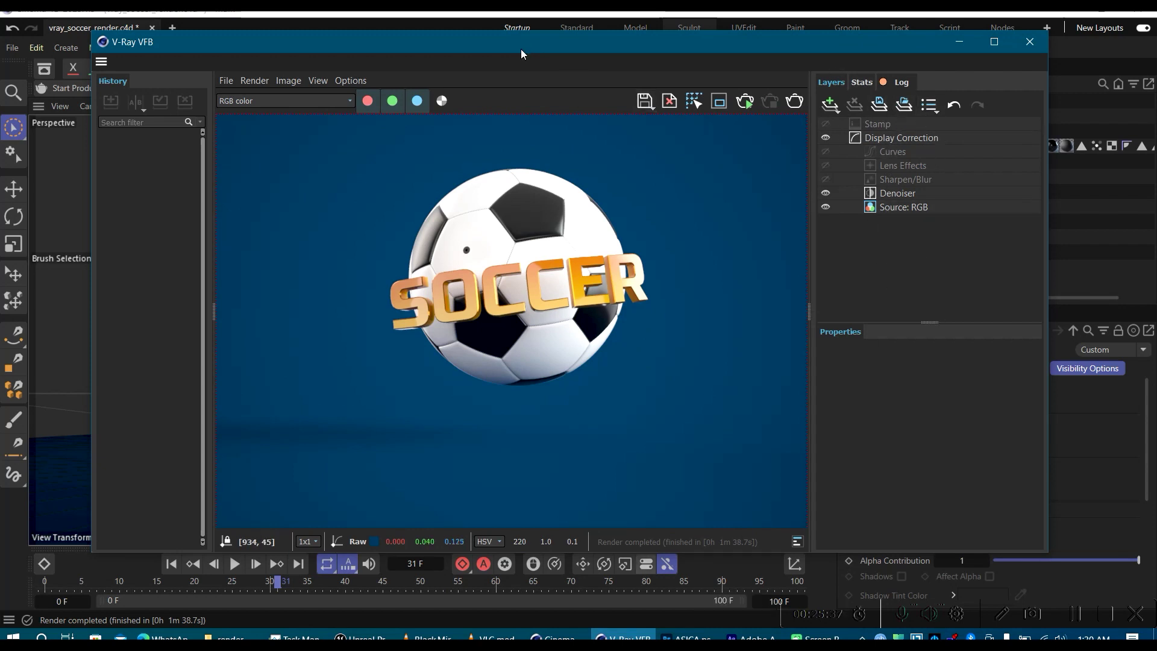
mouse_move(521, 49)
left_mouse_down()
mouse_move(533, 54)
mouse_move(516, 37)
left_mouse_up()
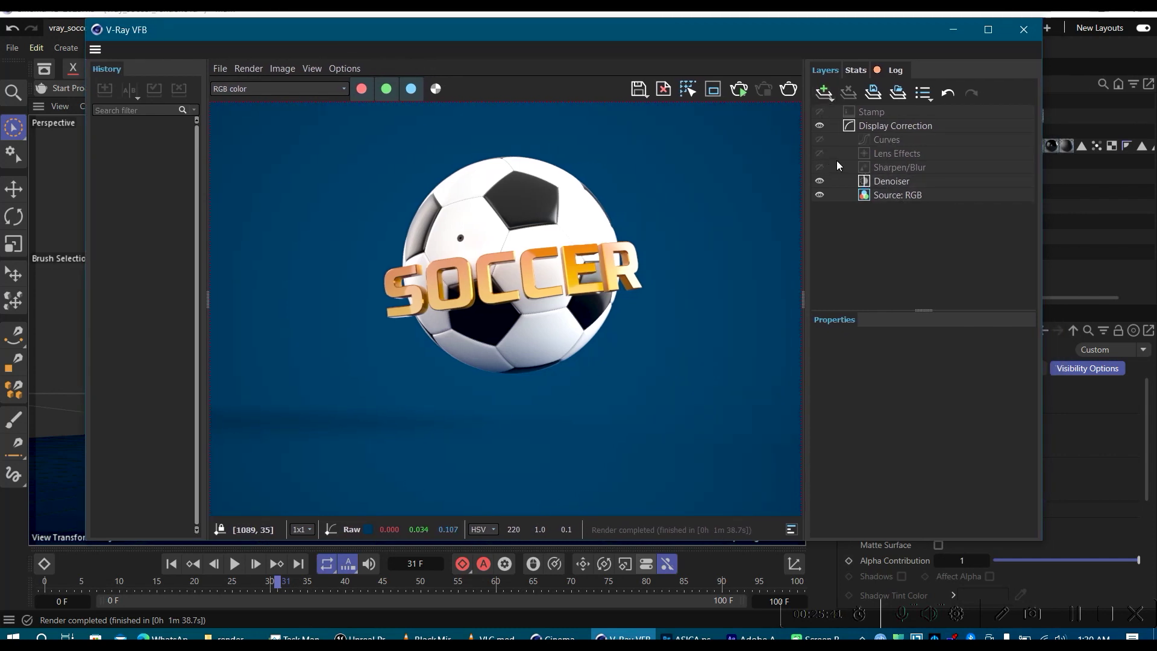
Step: Add a Filmic tonemap correction under Display Correction and toggle it to compare
left_click(822, 155)
left_click(824, 97)
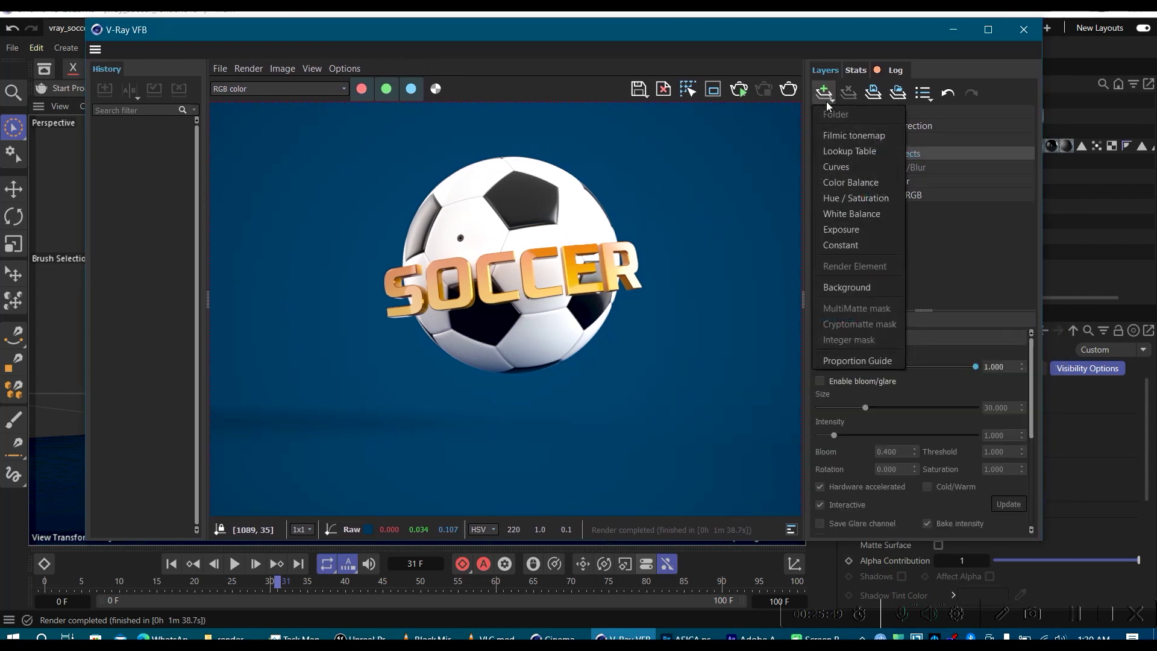
left_click(846, 138)
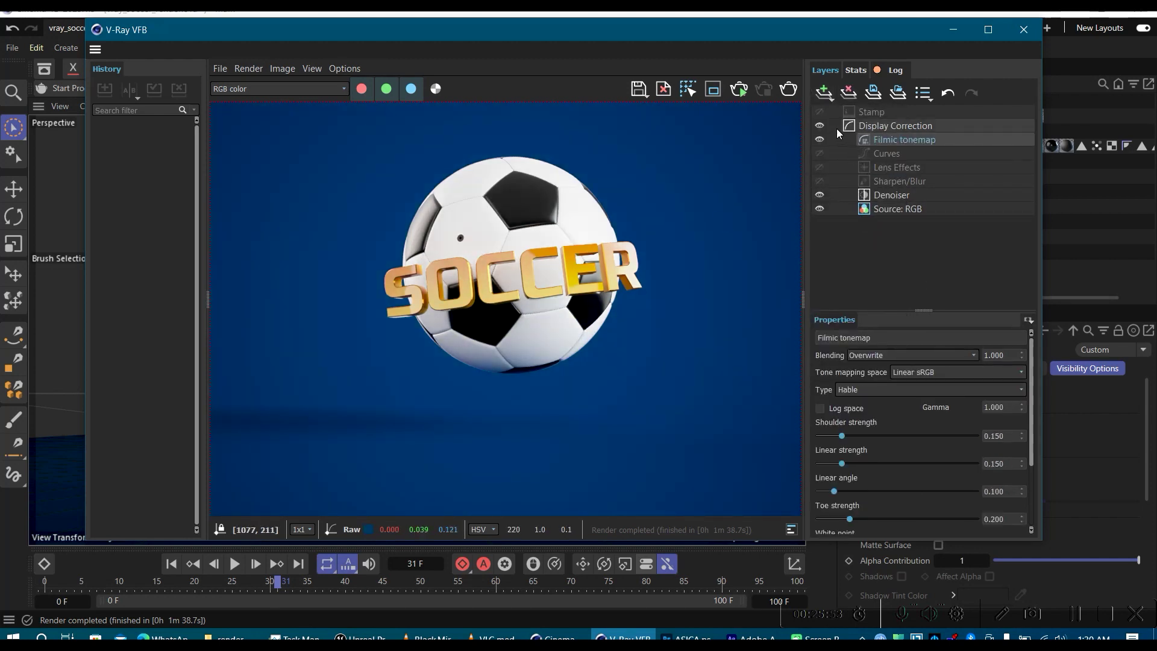
left_click(822, 140)
left_click(823, 139)
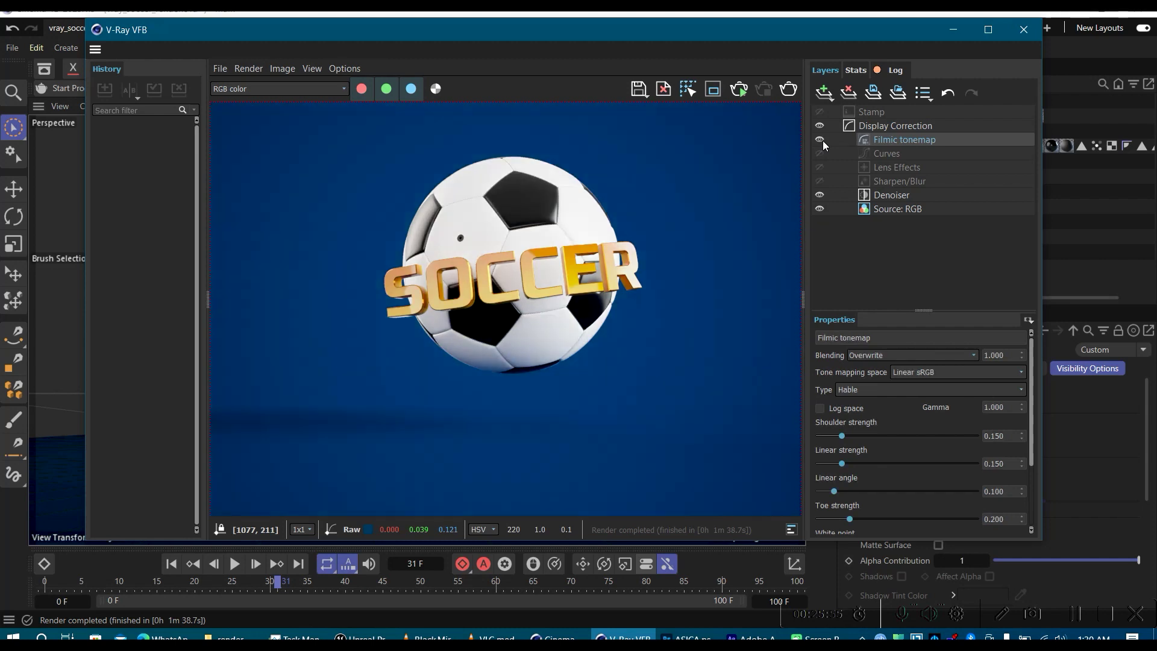
left_click(823, 140)
left_click(822, 139)
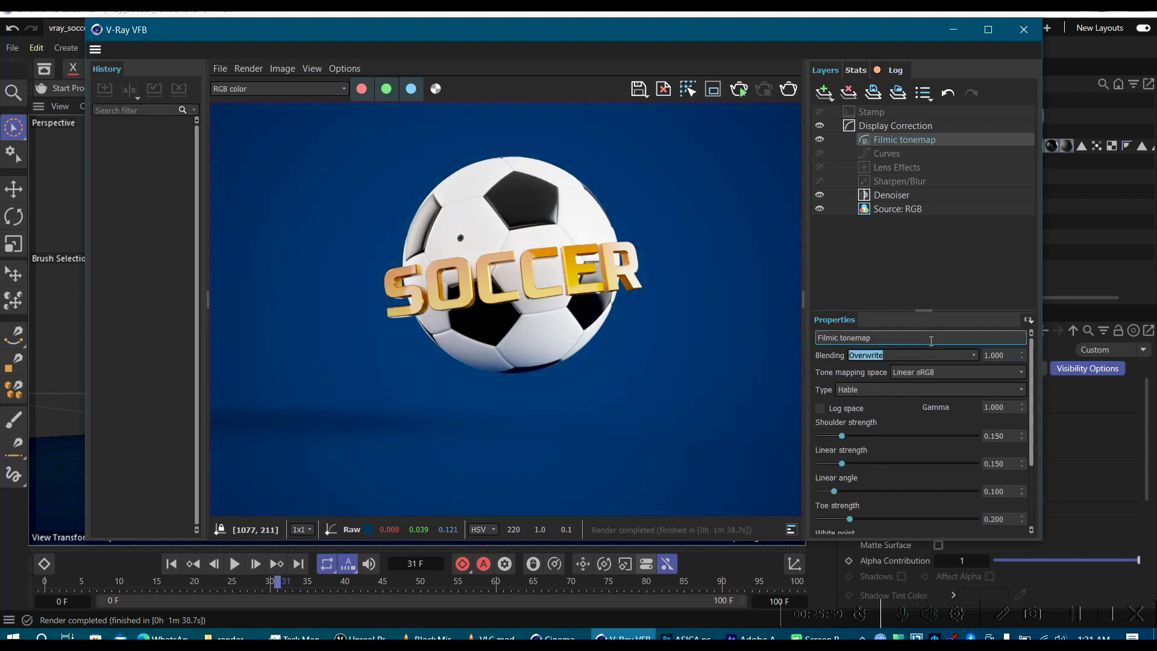
Step: Set the Filmic tonemap to the ACEScg tone mapping space with the Power curve type
left_click(973, 369)
left_click(931, 392)
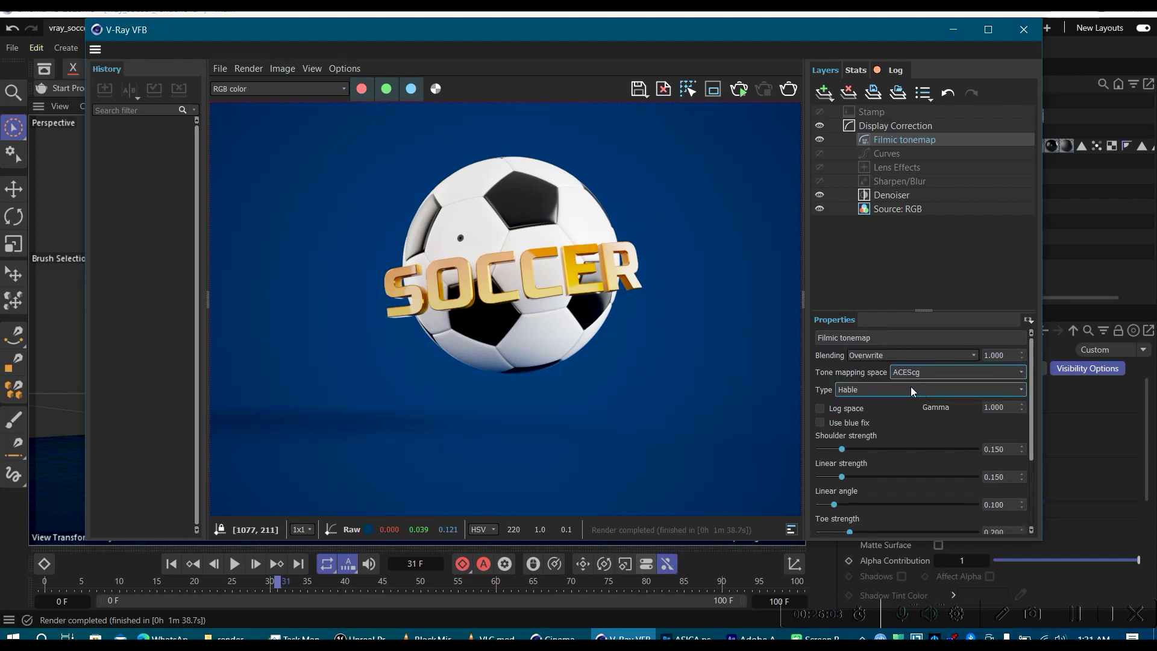
left_click(891, 390)
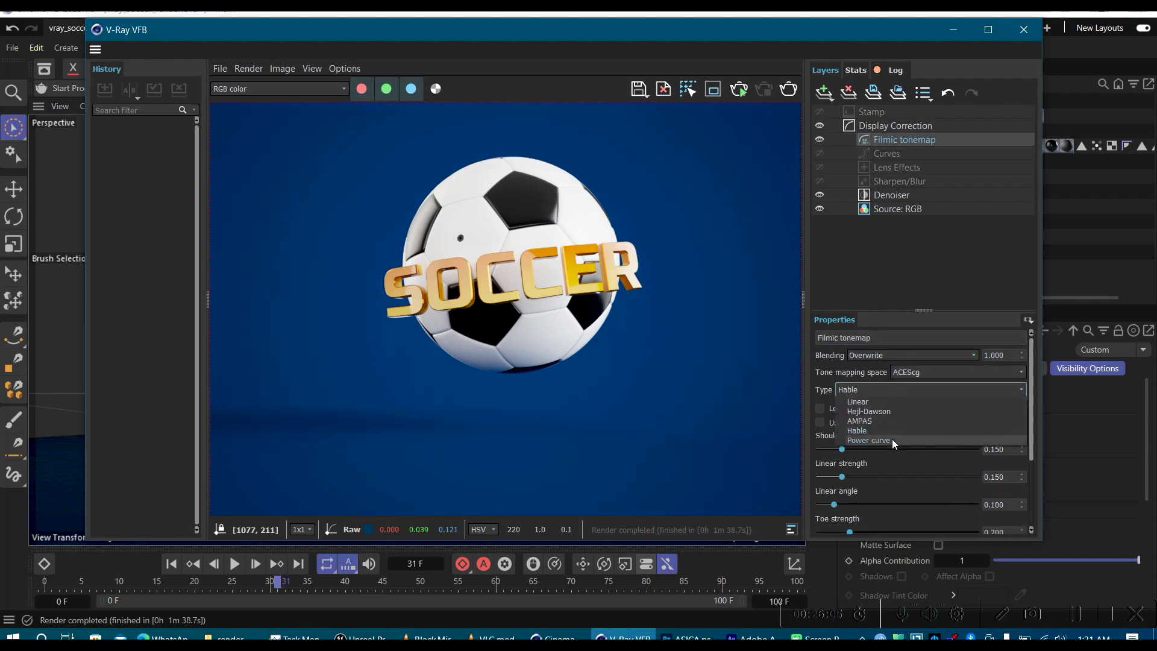
left_click(895, 419)
left_click(897, 390)
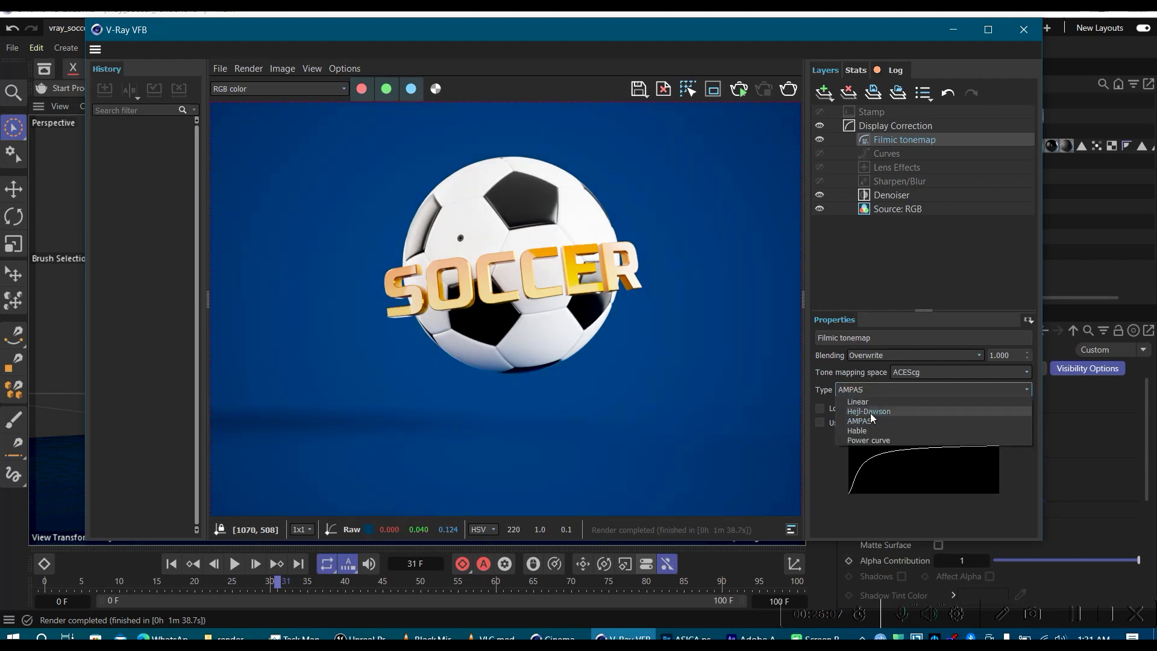
left_click(873, 440)
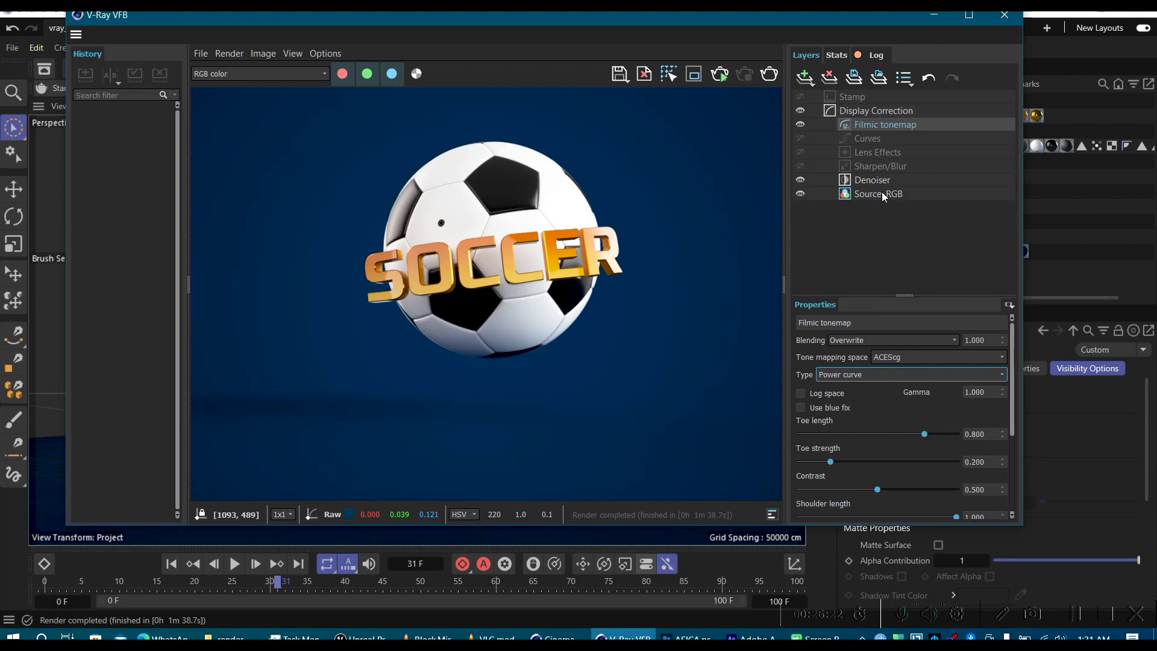
double_click(651, 23)
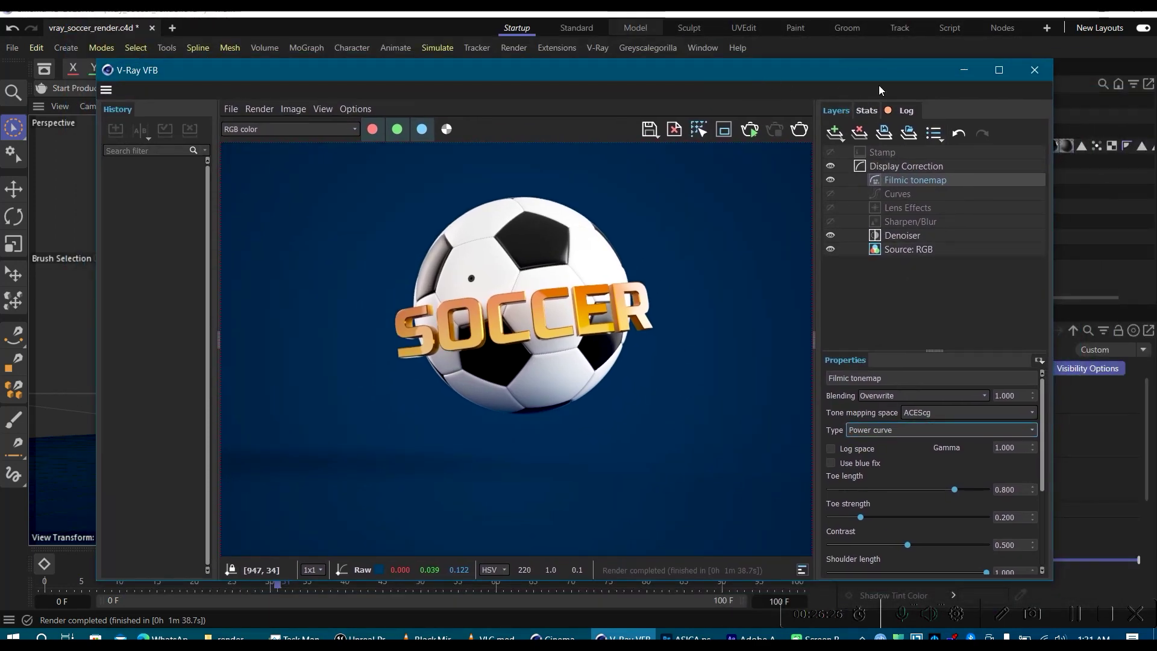
Step: Minimize the V-Ray frame buffer, return to After Effects, and open the Import File dialog
left_click(964, 70)
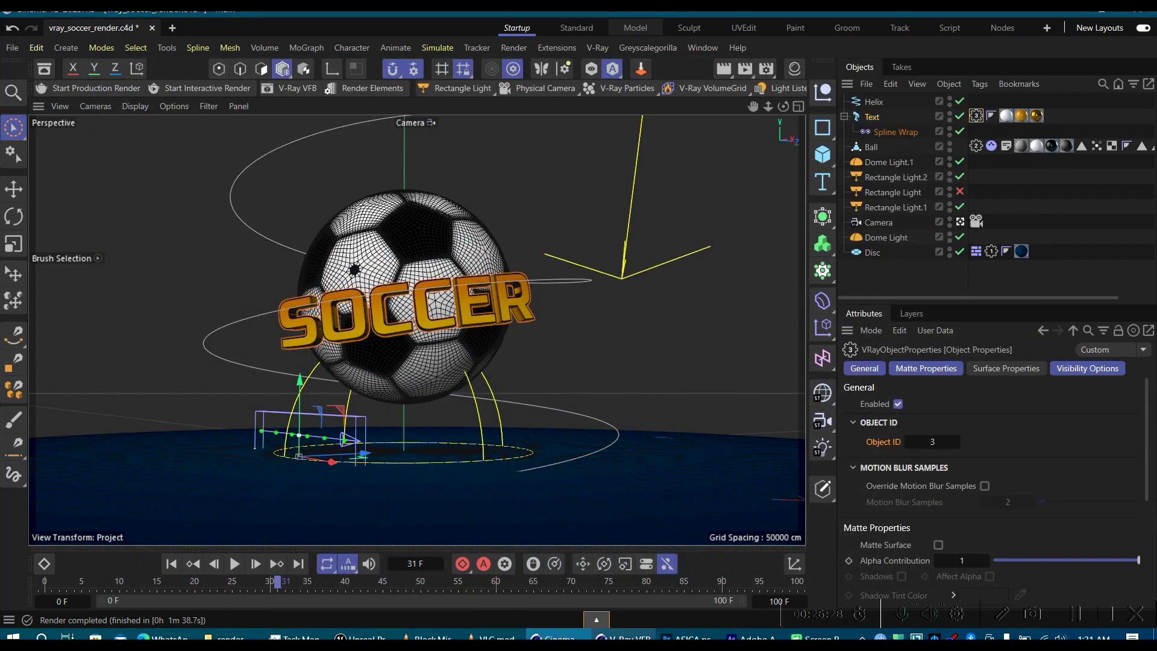
left_click(230, 638)
key("alt+Tab")
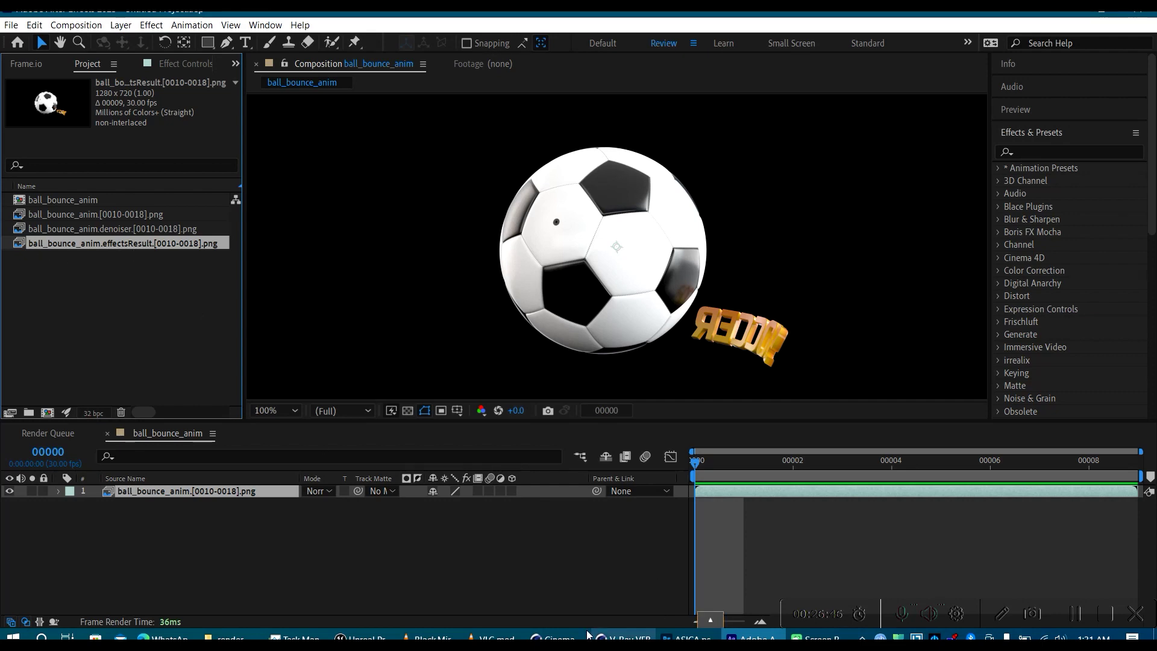
left_click(622, 636)
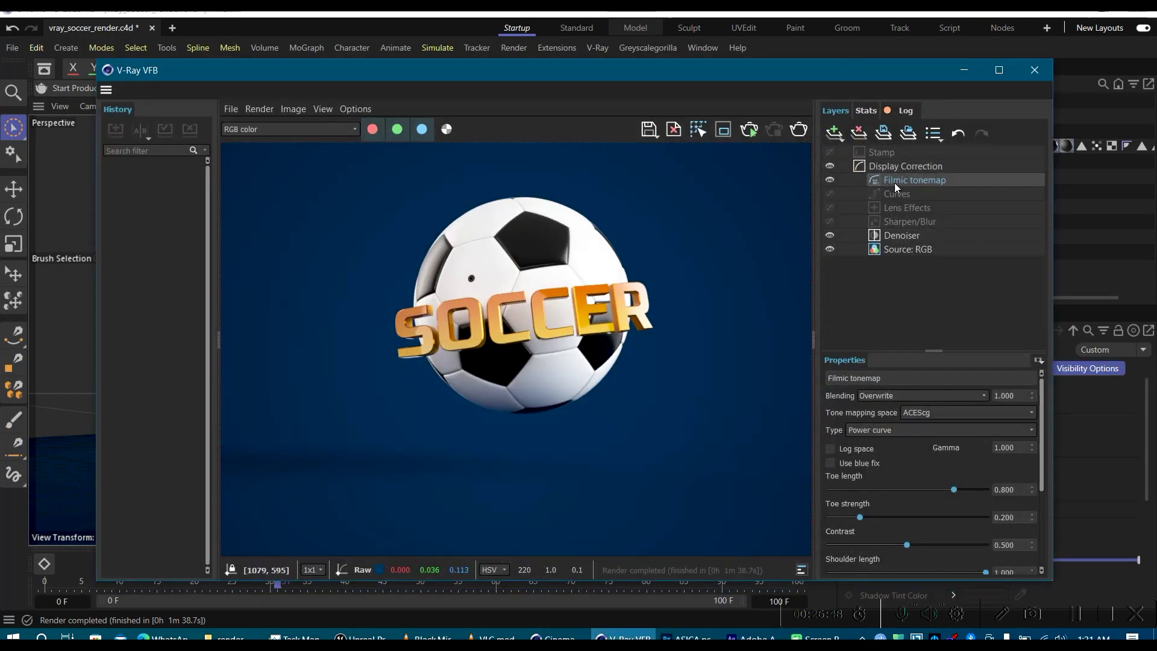
left_click(964, 70)
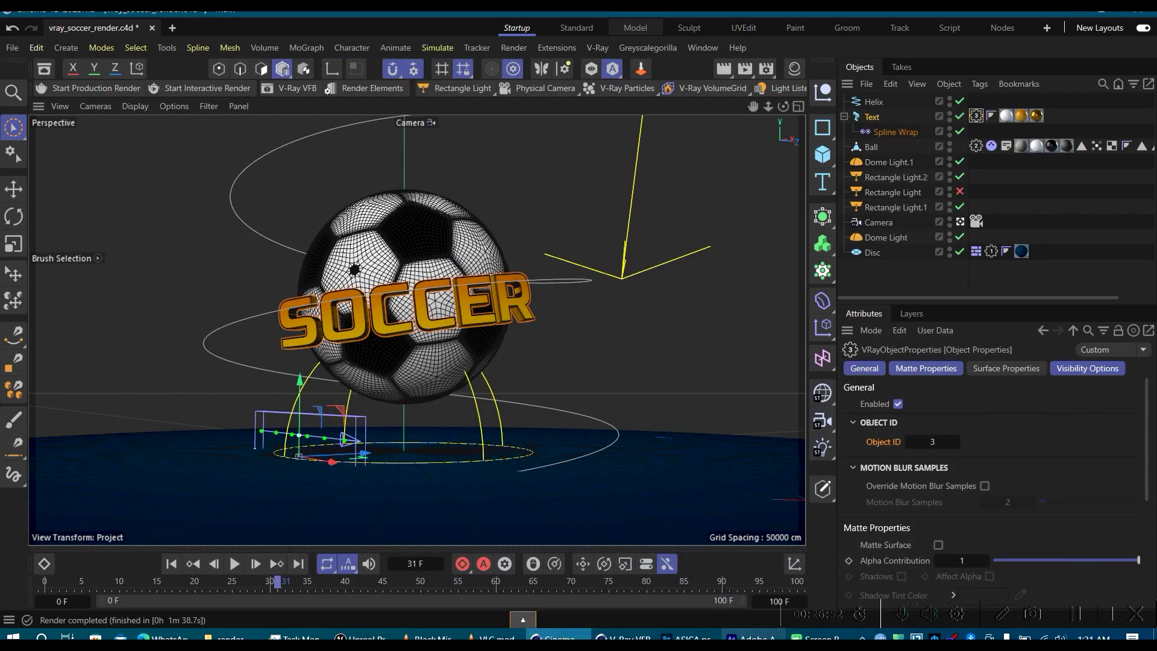
mouse_move(750, 637)
left_click(753, 578)
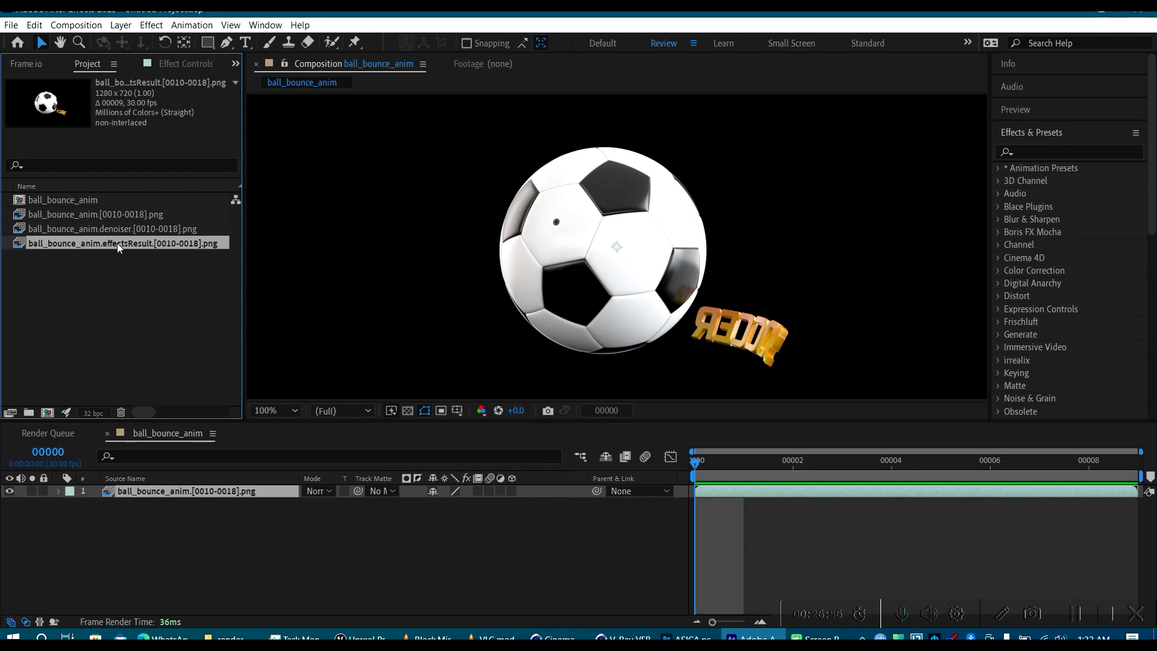
double_click(85, 285)
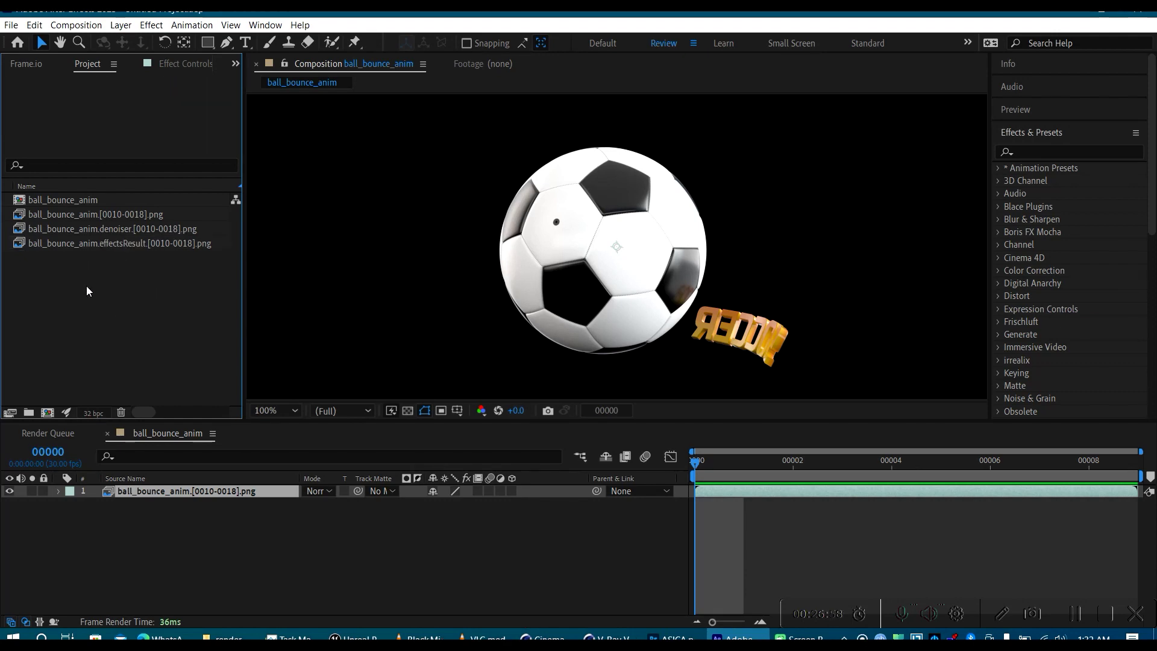
Step: Import ball_bounce_anim.Reflection.0010.png as a PNG sequence into the project
scroll(391, 320, "down", 2)
scroll(391, 320, "down", 15)
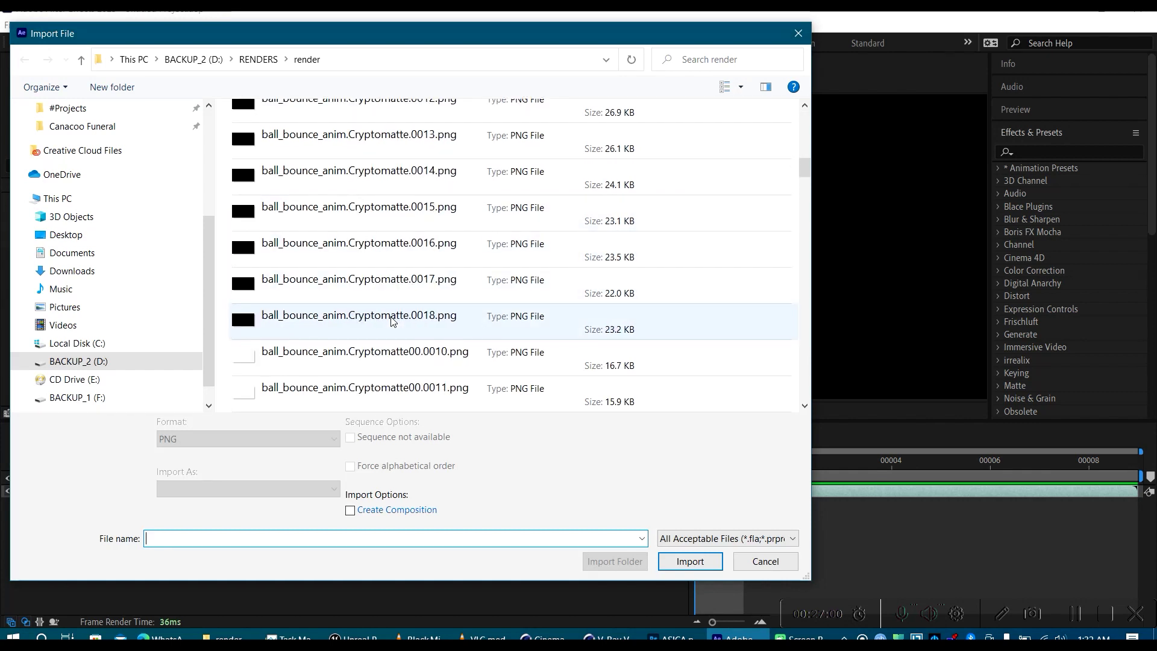
scroll(391, 319, "down", 15)
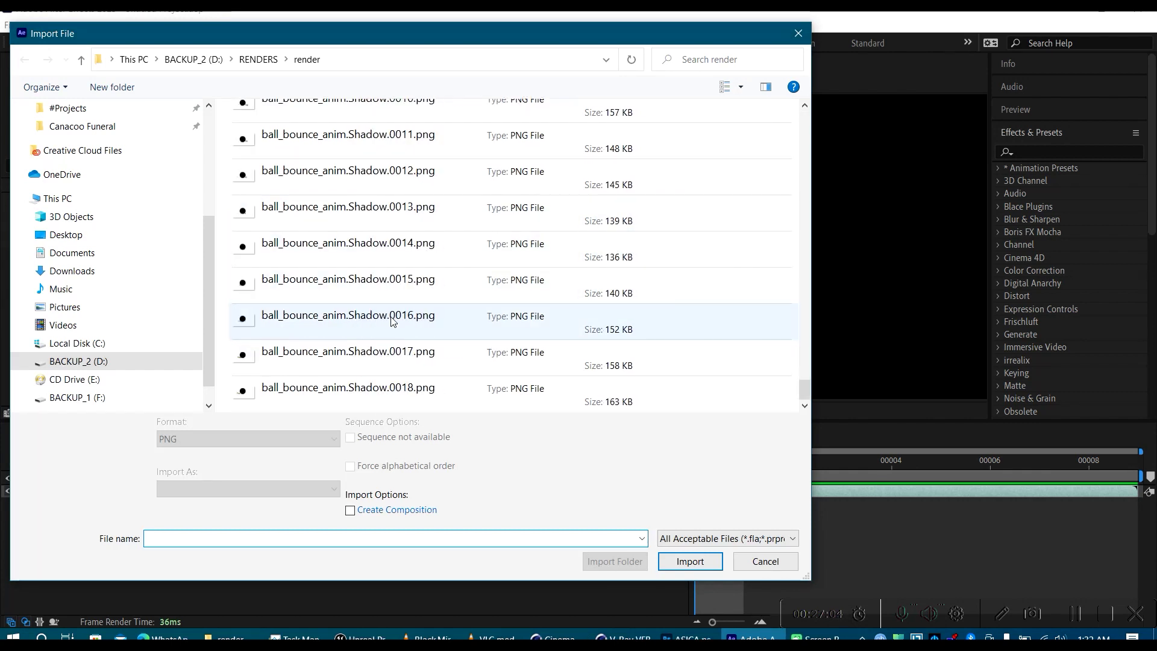
scroll(391, 319, "up", 3)
left_click(402, 197)
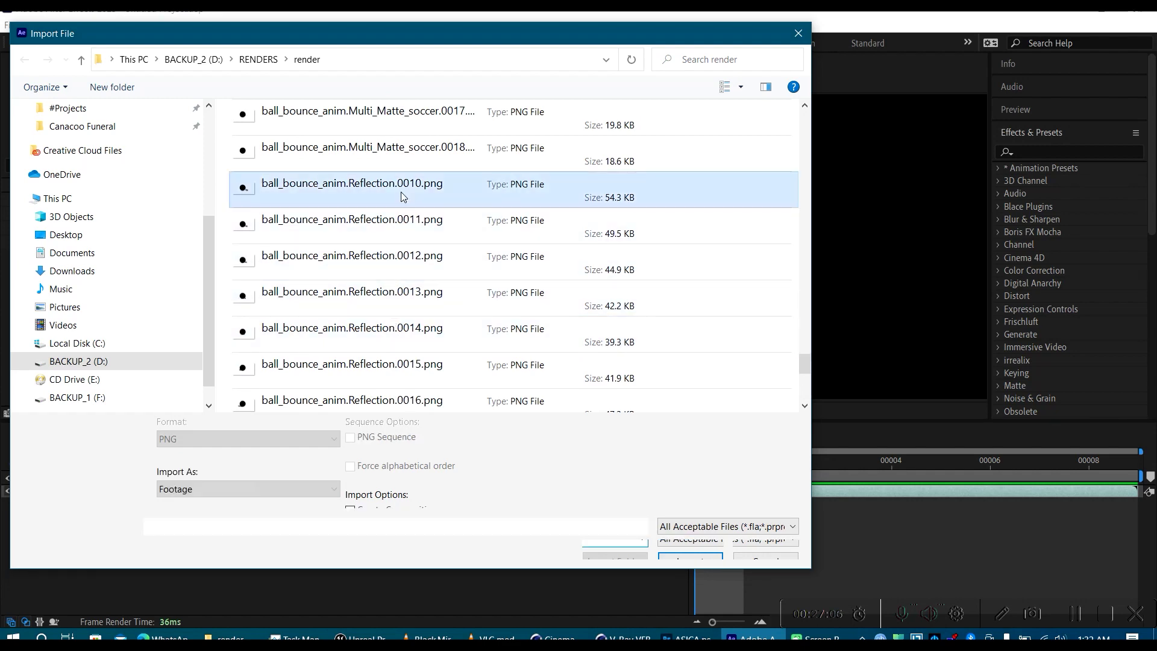
left_click(694, 549)
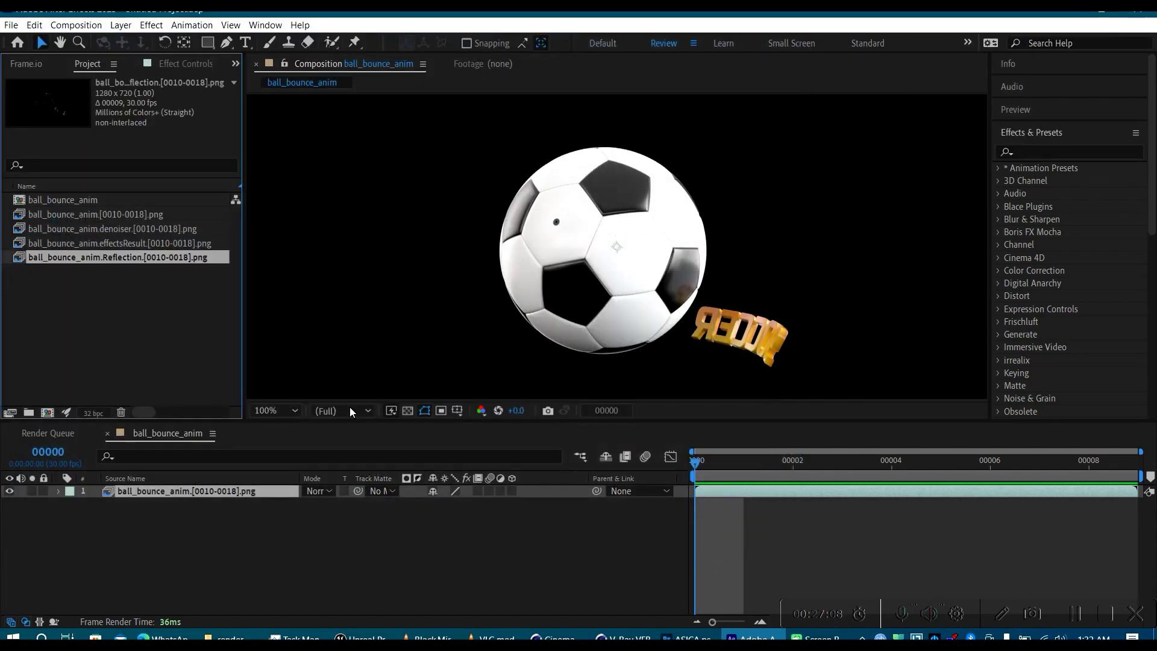
Step: Inspect the four imported sequences, then drag the denoiser pass into the timeline above the original layer
left_click(144, 317)
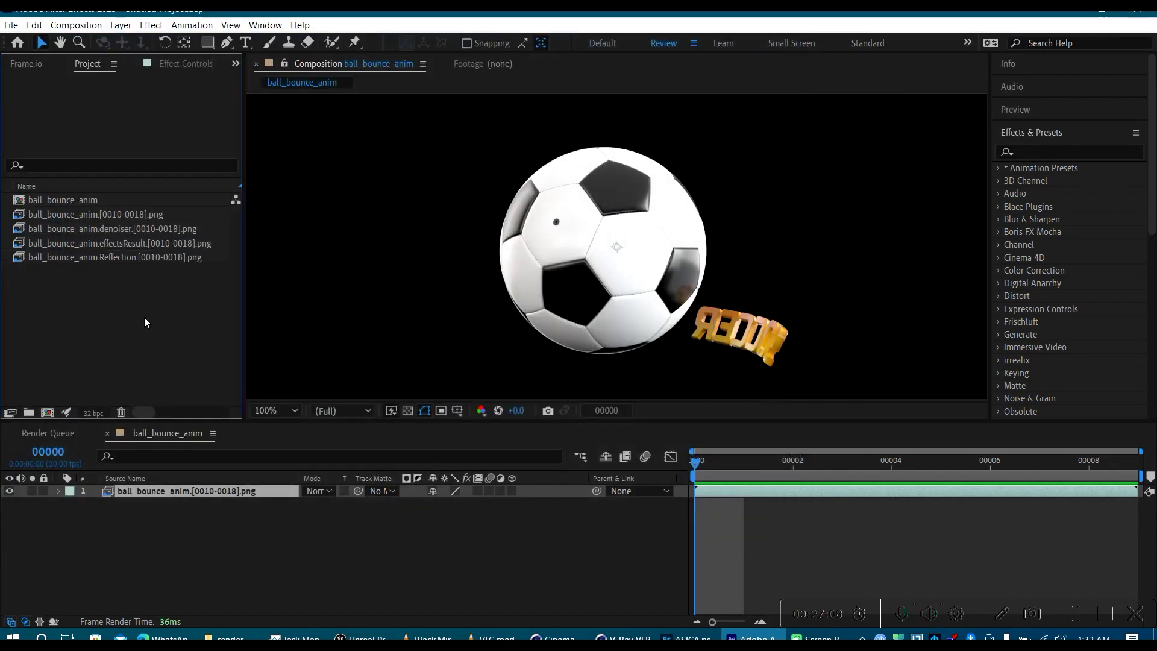
left_click(63, 215)
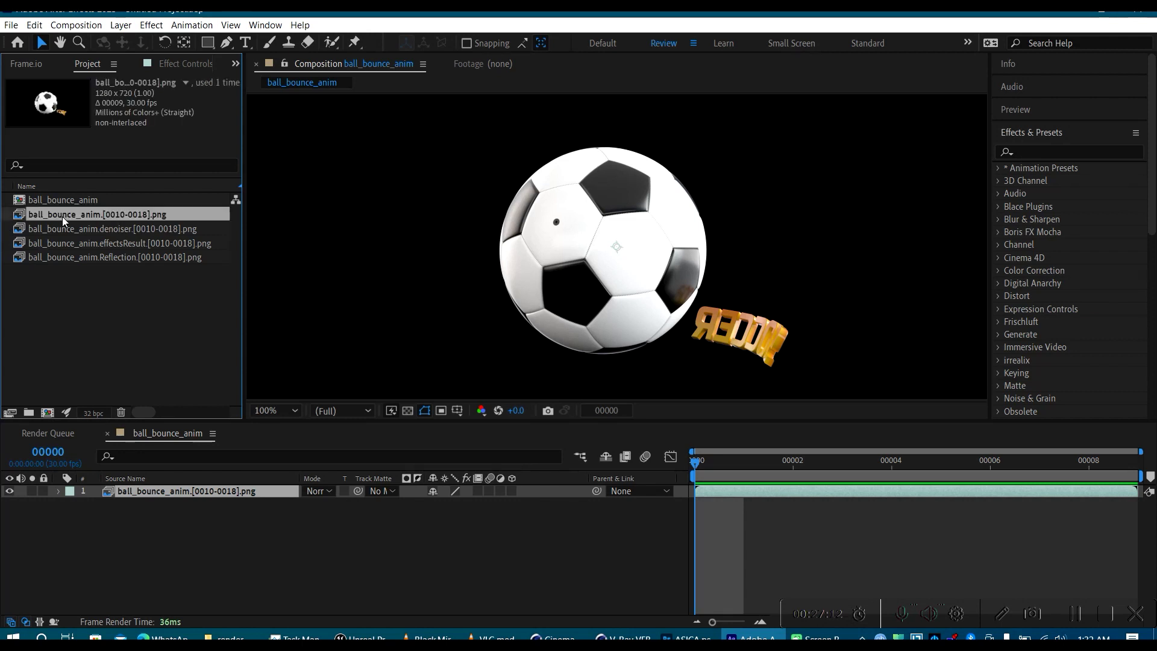
left_click(133, 229)
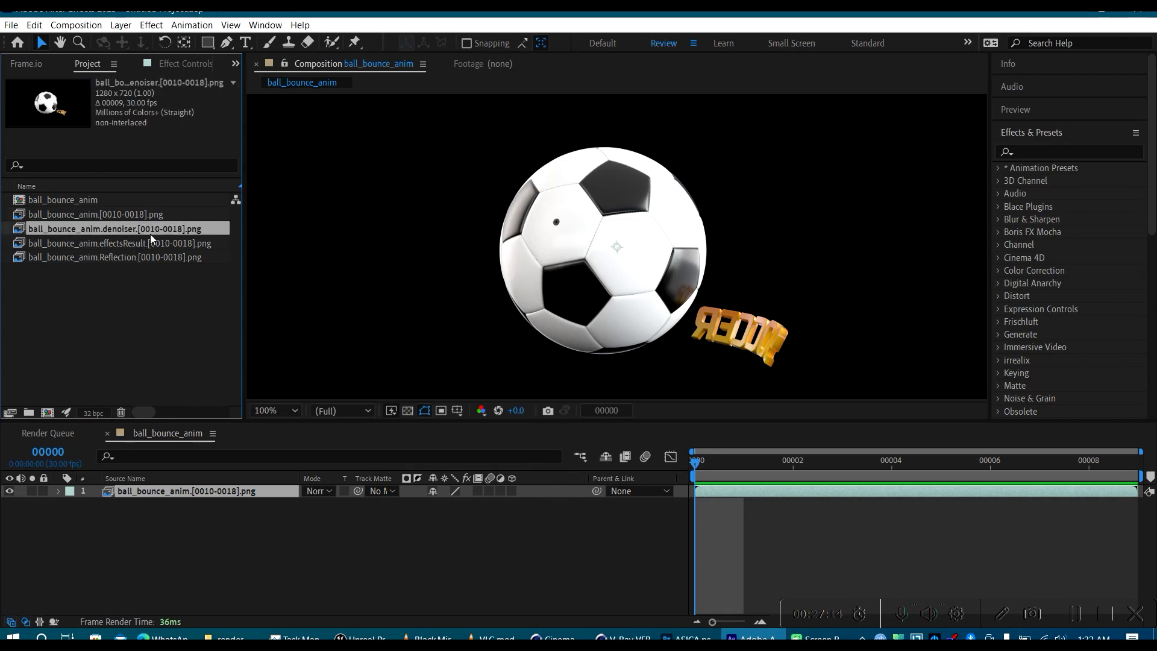
left_click(119, 243)
left_click(135, 258)
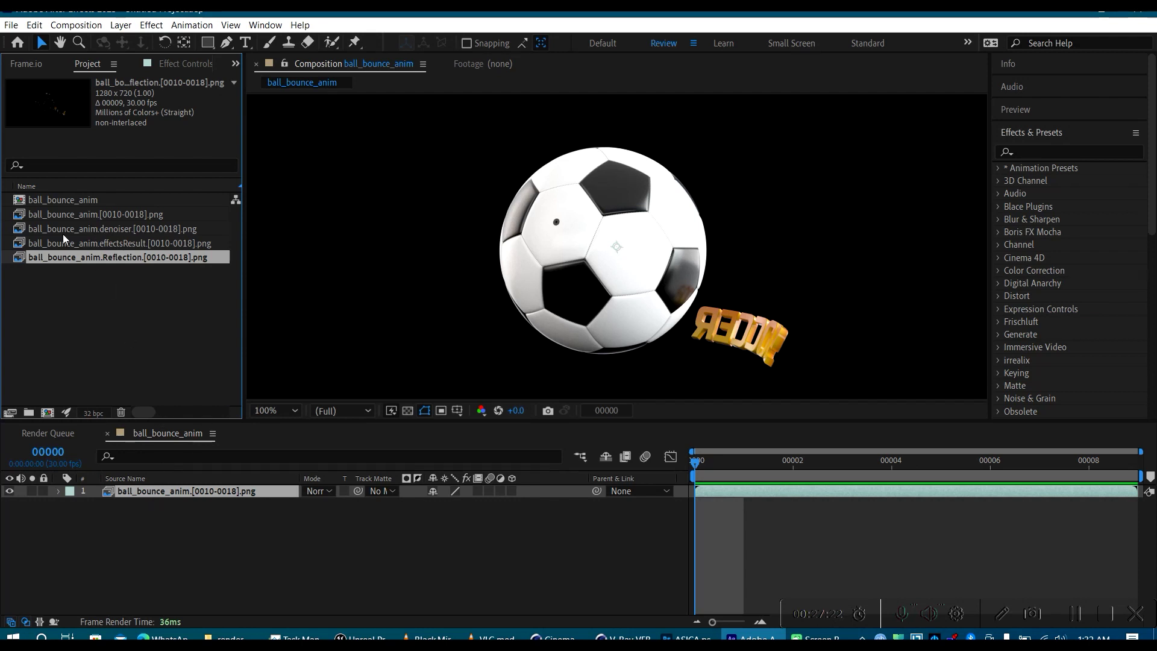
left_click(77, 214)
scroll(554, 280, "down", 2)
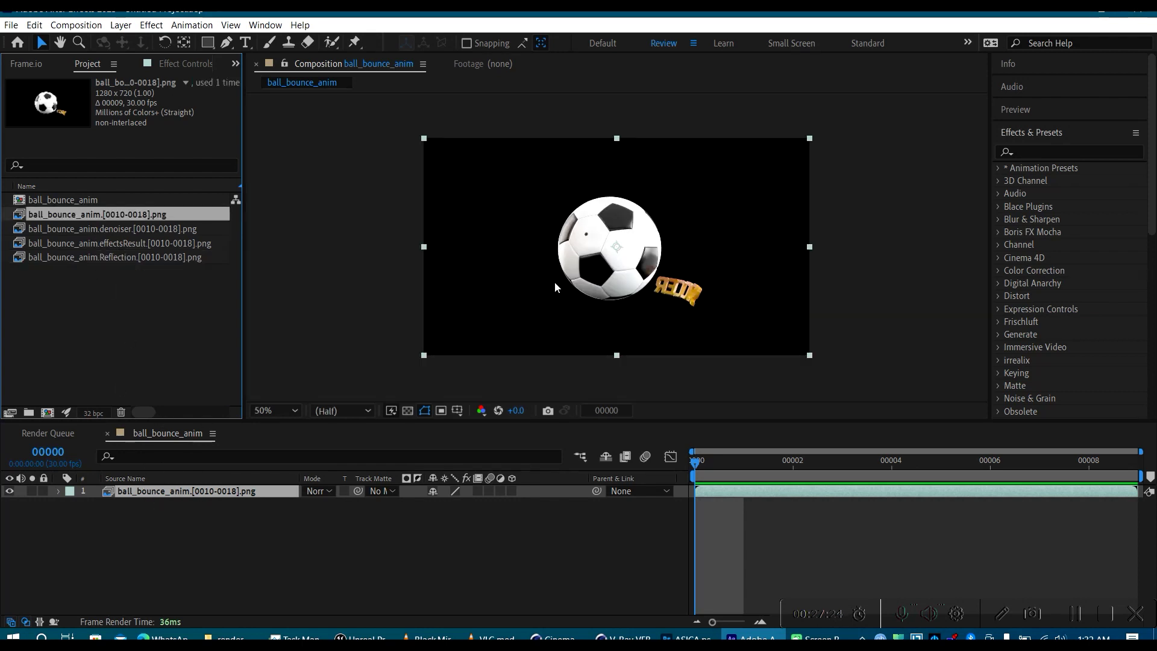
scroll(566, 281, "up", 4)
scroll(645, 280, "down", 2)
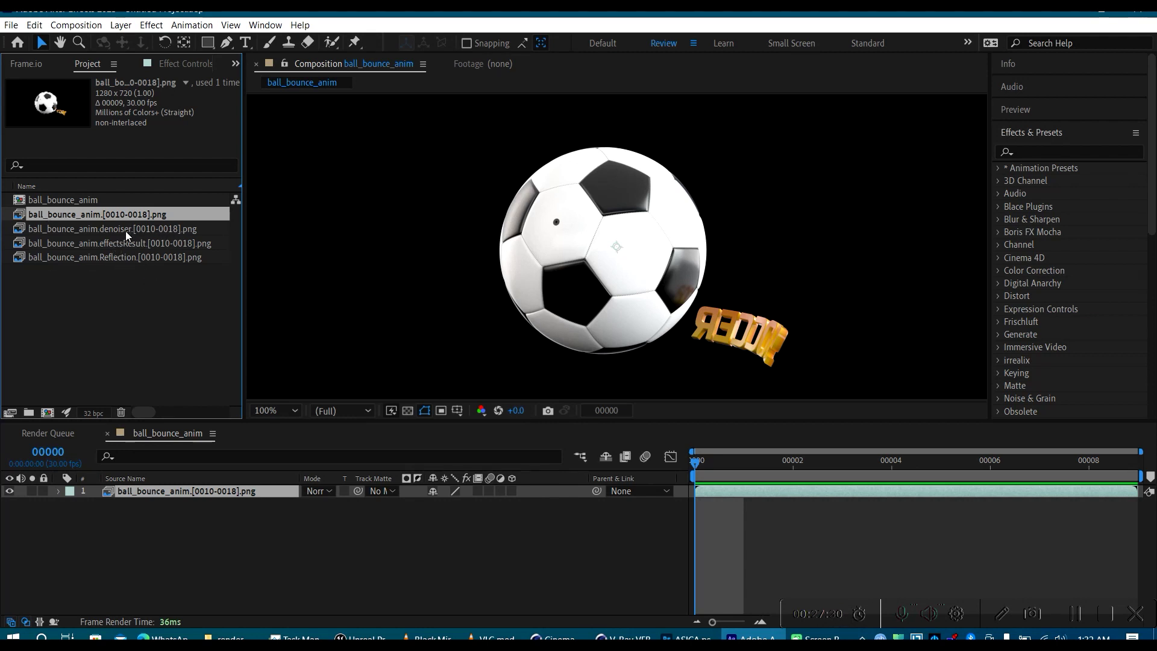
left_click_drag(125, 231, 161, 485)
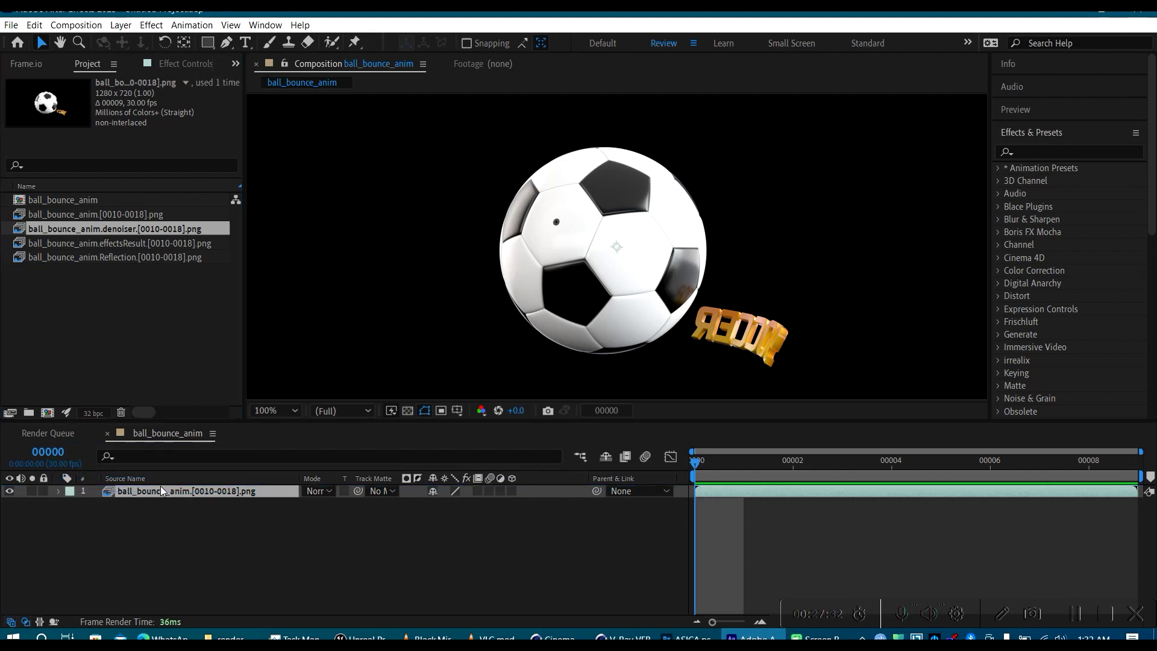
Step: Zoom the viewer to 200% and toggle the denoiser layer's visibility to compare it with the beauty pass
key("period")
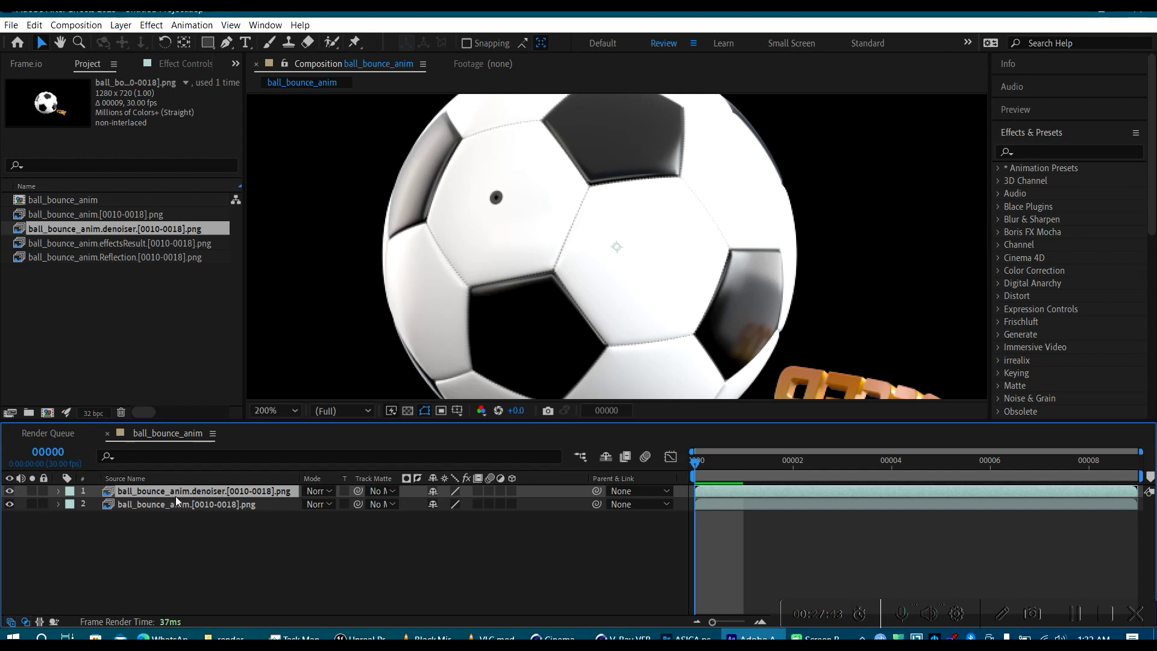
left_click(9, 490)
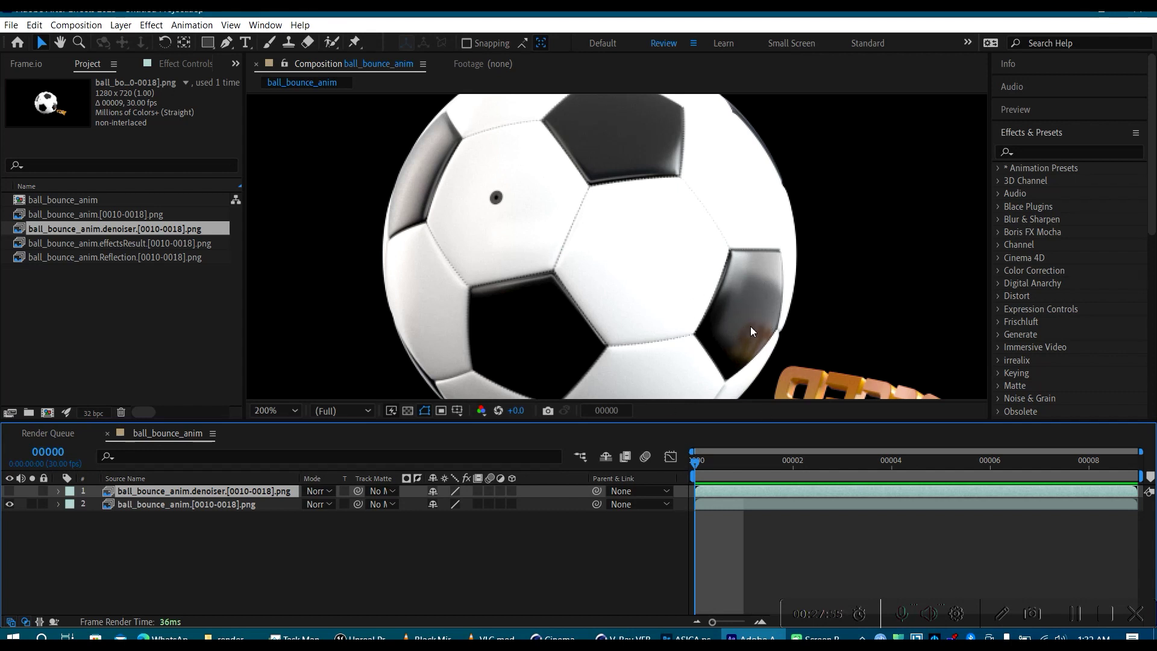
left_click(9, 491)
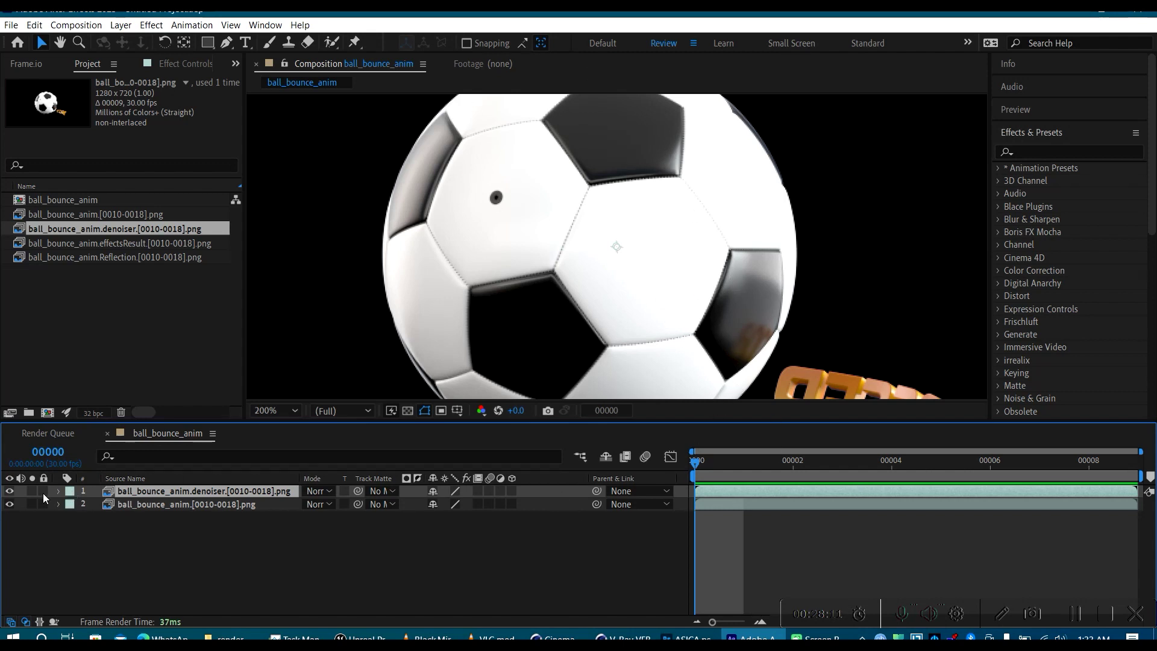
Step: Place the effectsResult pass at the top of the layer stack, then bring up the V-Ray frame buffer
left_click(8, 492)
left_click(8, 491)
left_click_drag(147, 247, 151, 492)
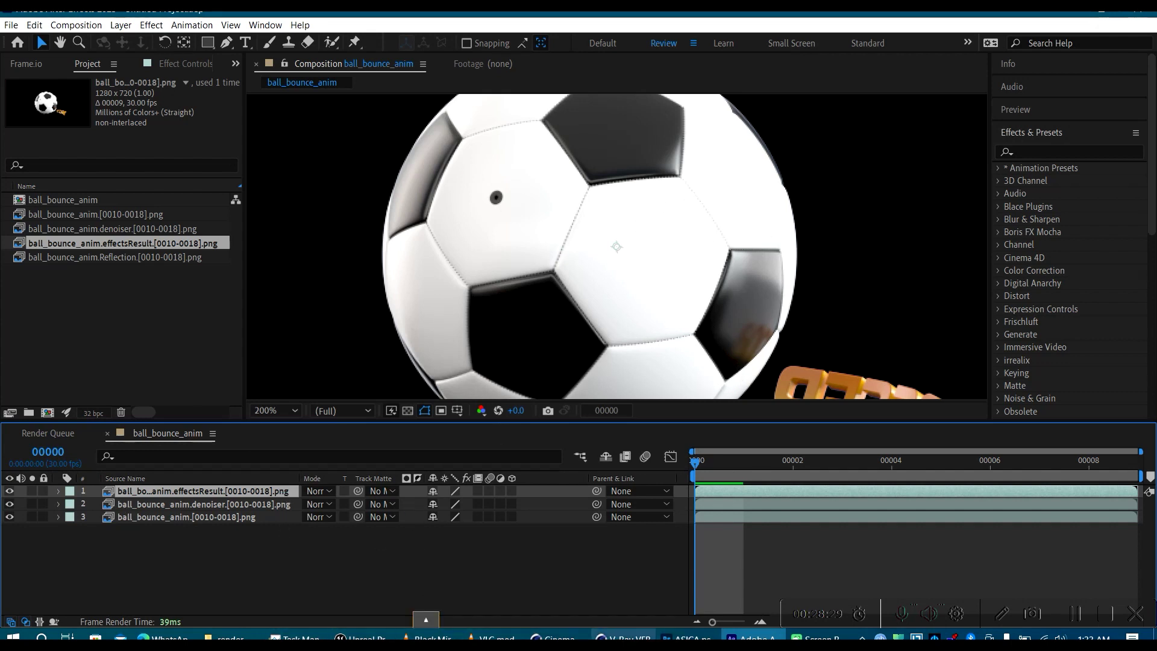
left_click(621, 637)
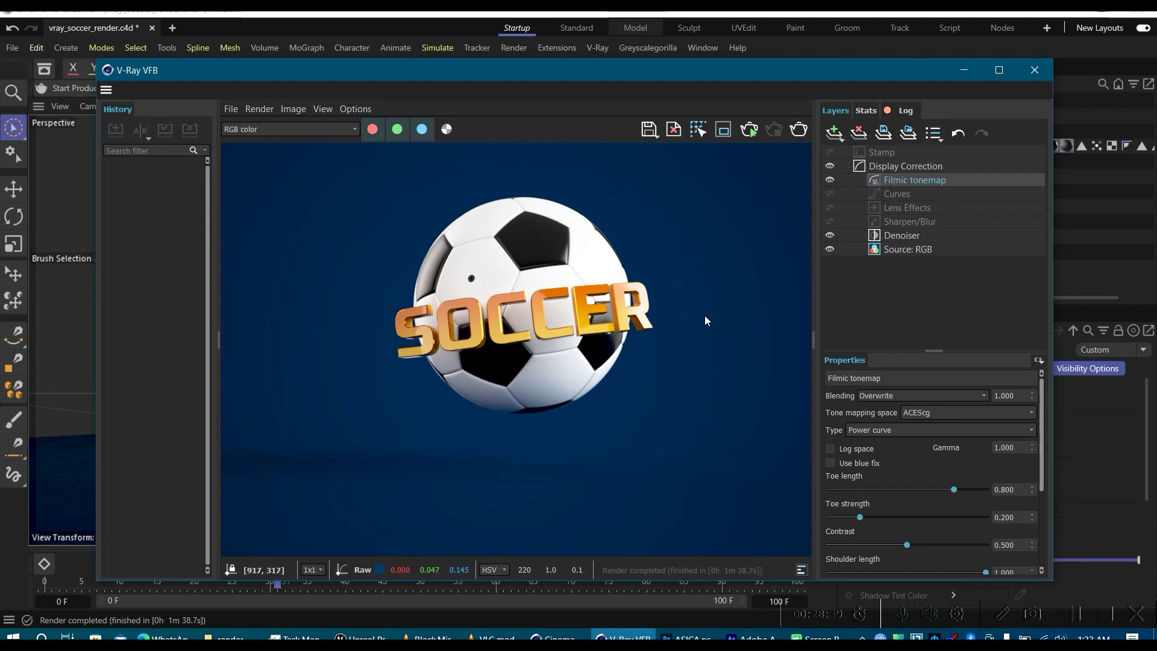
Step: Minimize the V-Ray frame buffer and return to the ball_bounce_anim composition in After Effects
left_click(977, 76)
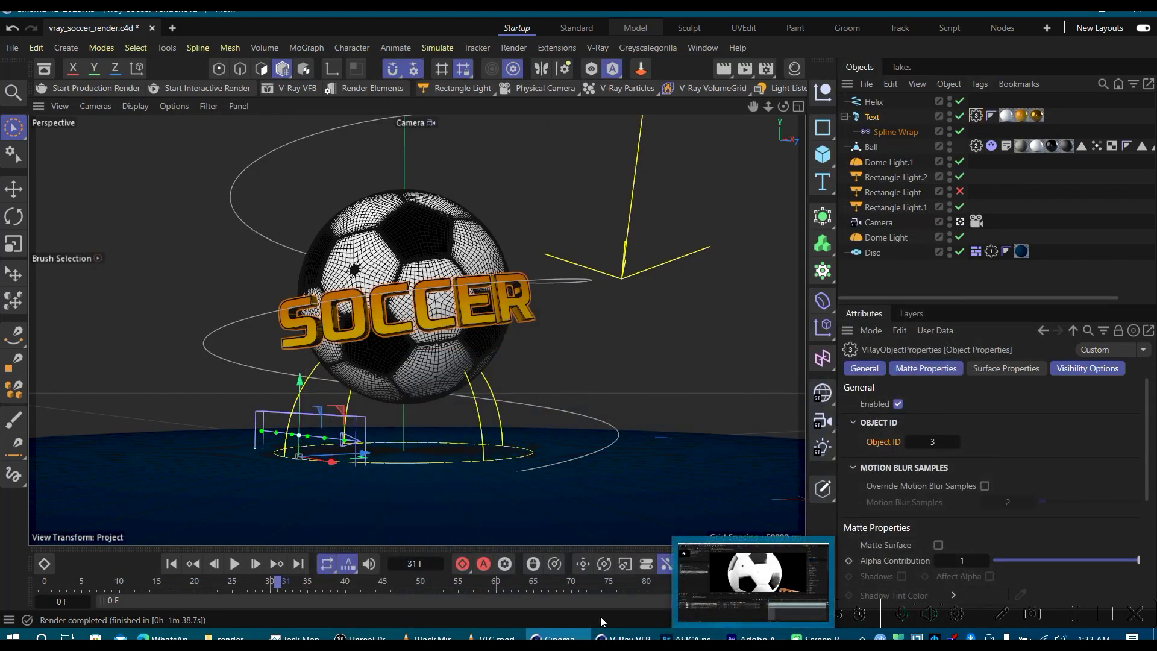
left_click(753, 579)
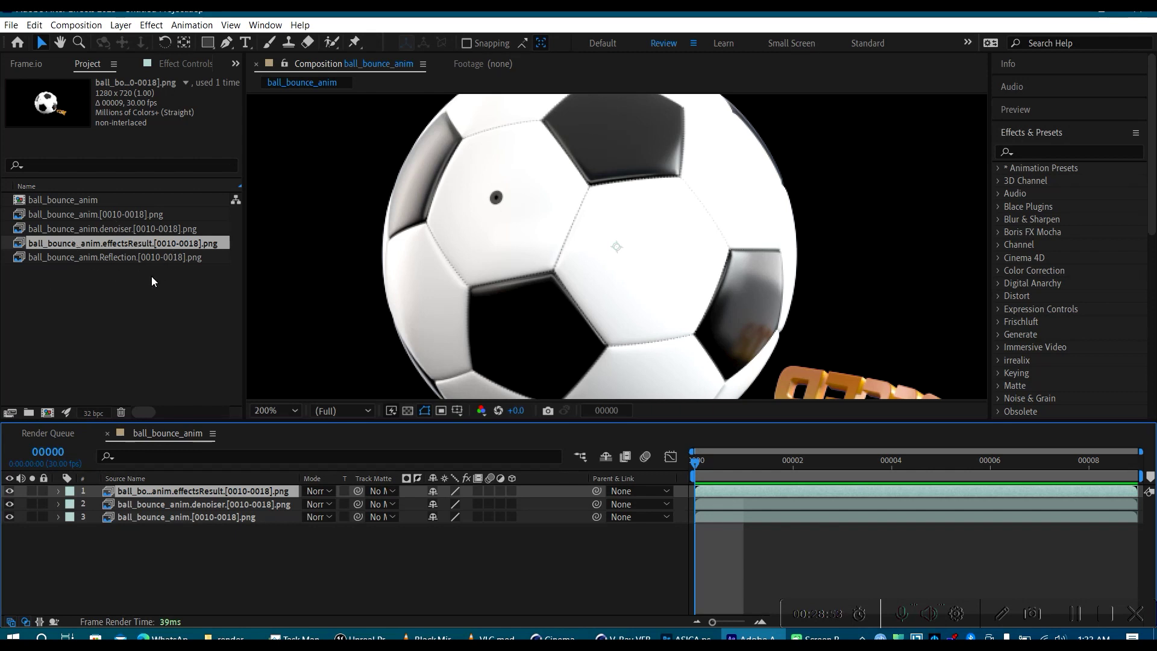
Step: Add the Reflection pass as layer 1 and set its blend mode to Add
left_click_drag(144, 258, 170, 492)
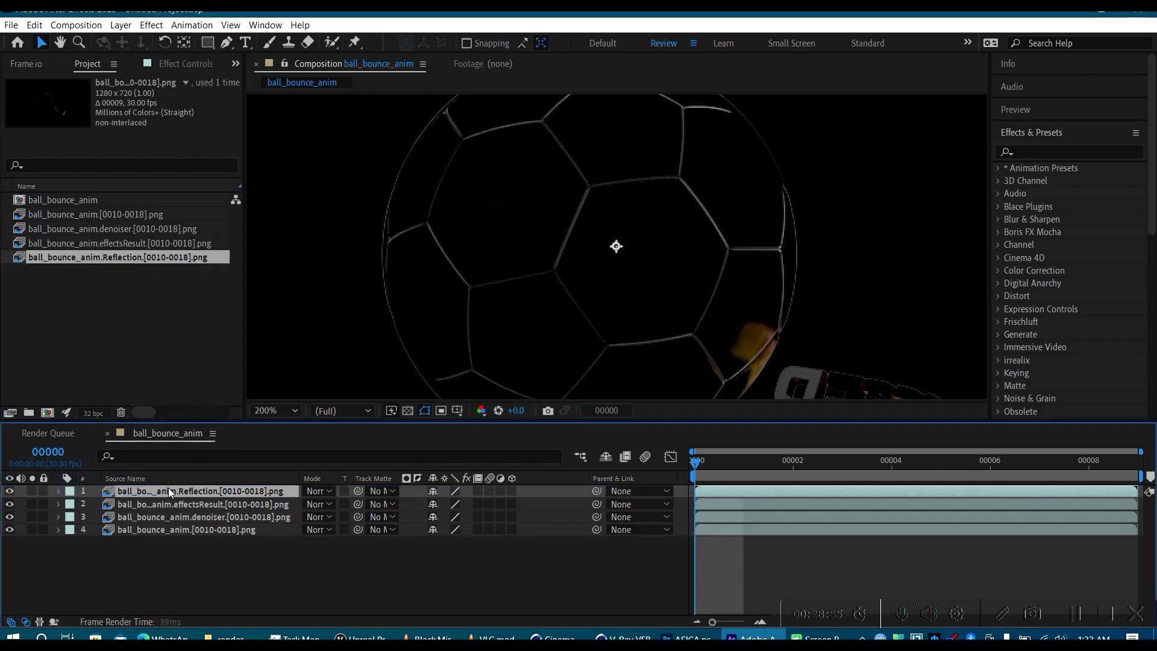
key("/")
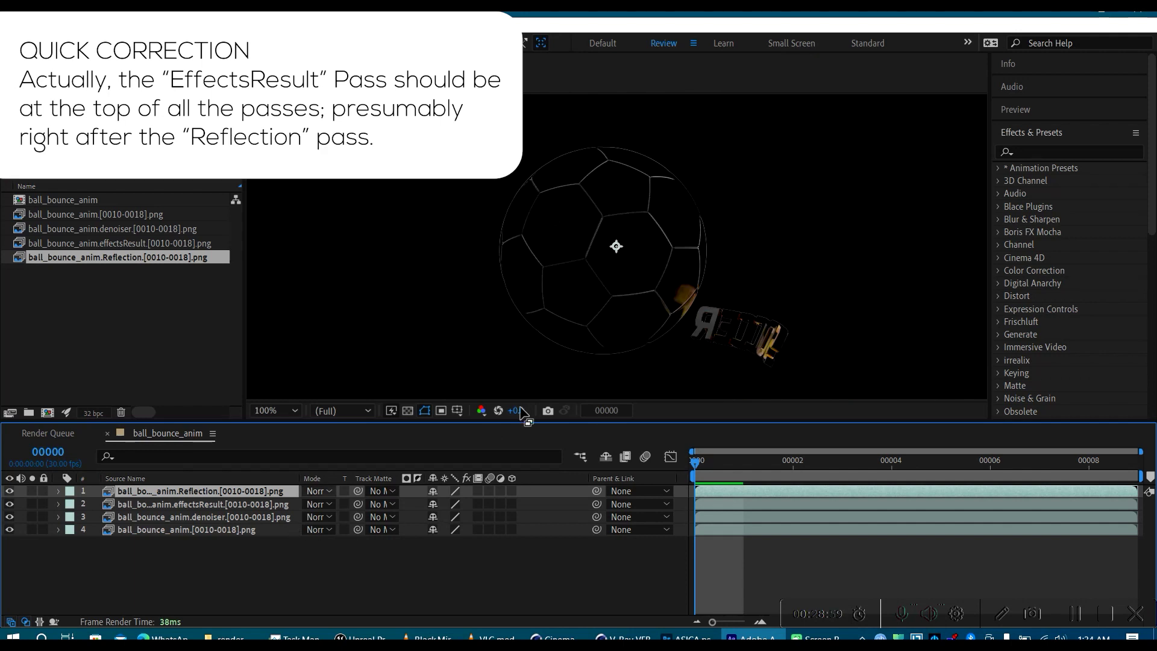
left_click(329, 492)
left_click(388, 229)
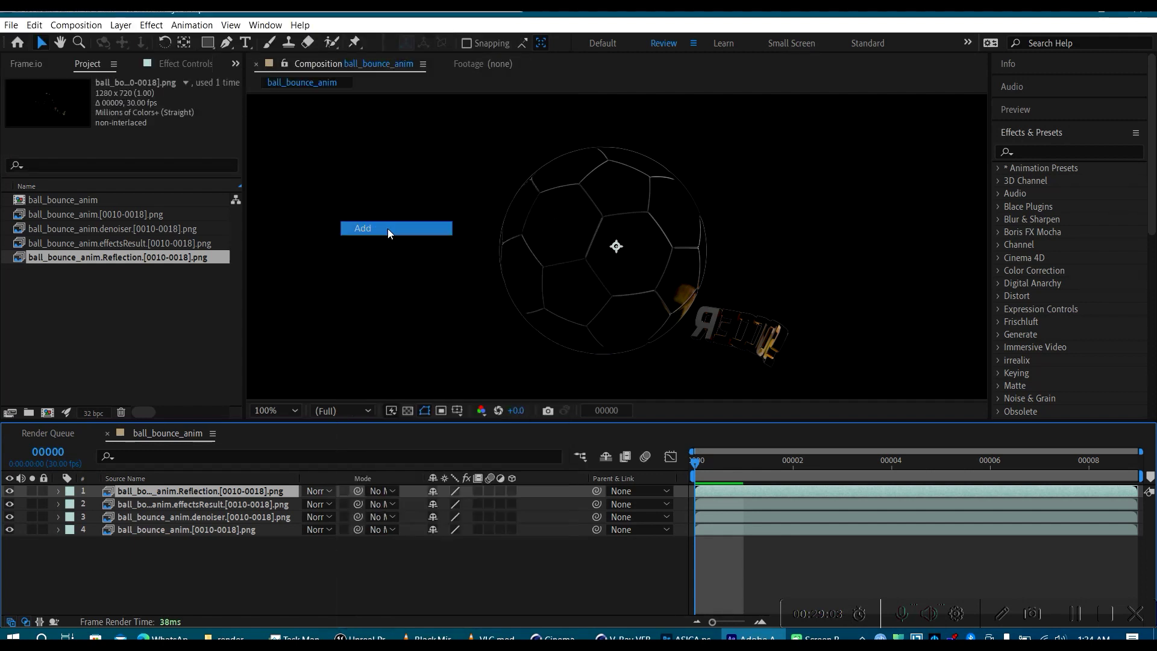
key(".")
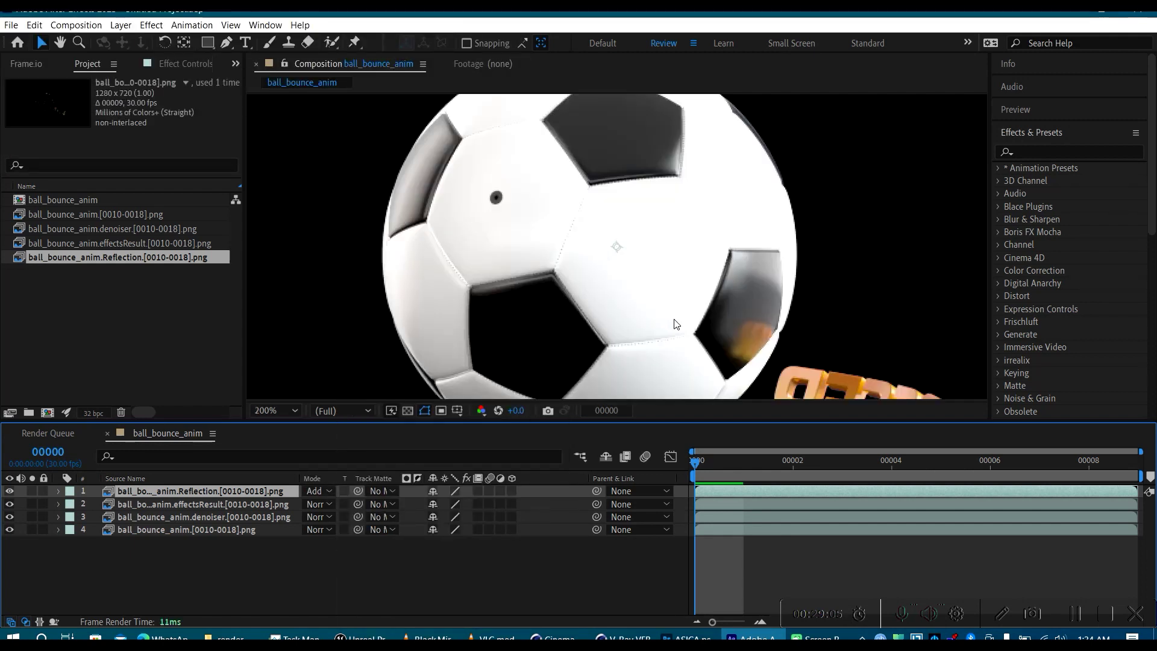
left_click(59, 43)
left_click_drag(452, 269, 355, 184)
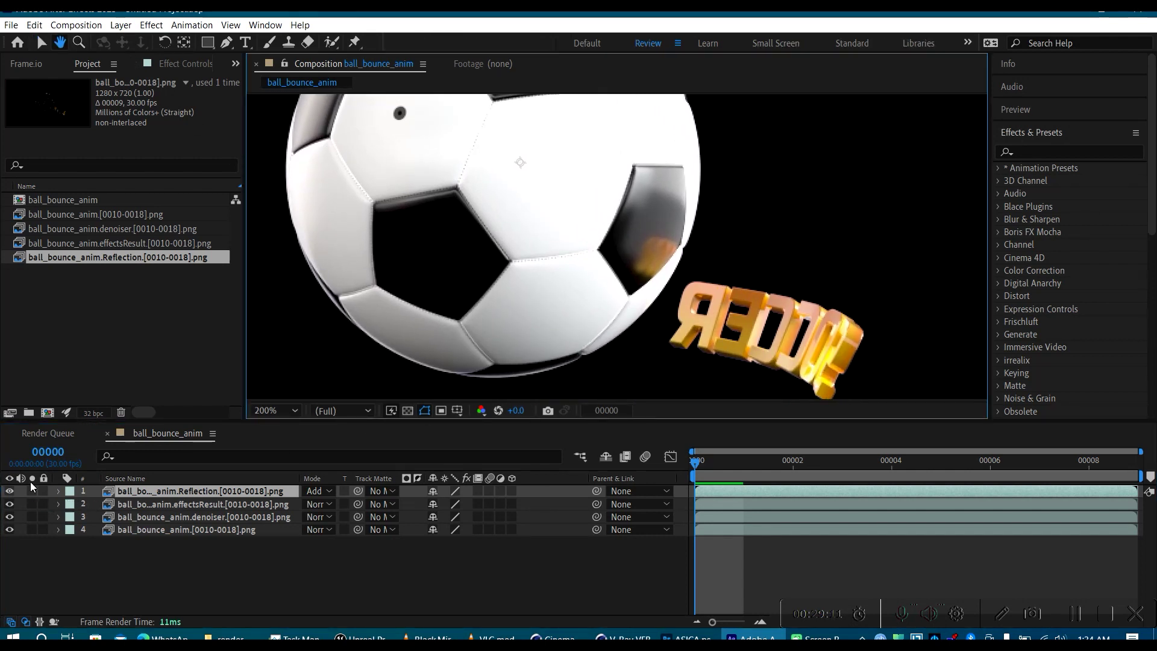
left_click(41, 42)
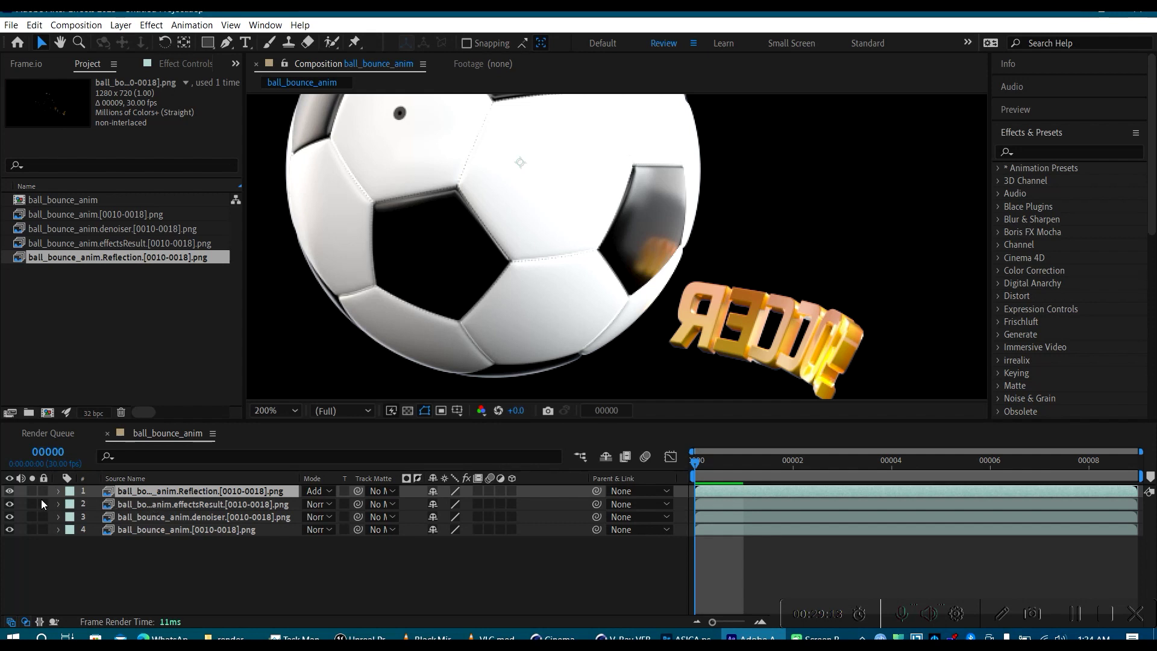
left_click(9, 491)
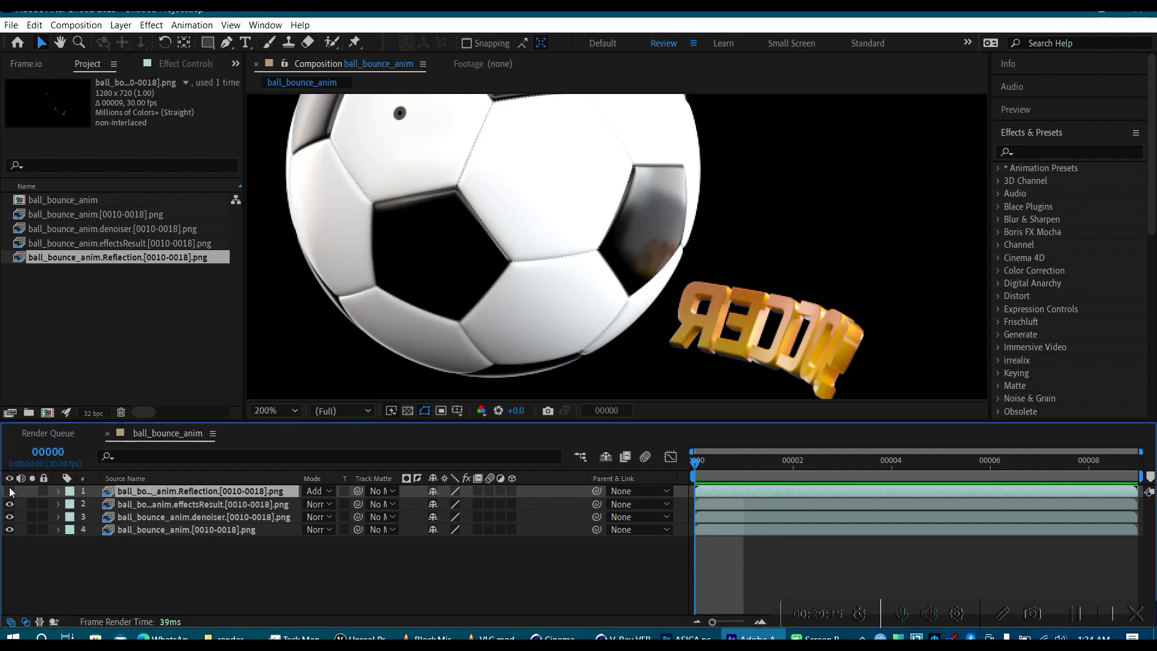
left_click(10, 491)
left_click(10, 491)
left_click(10, 491)
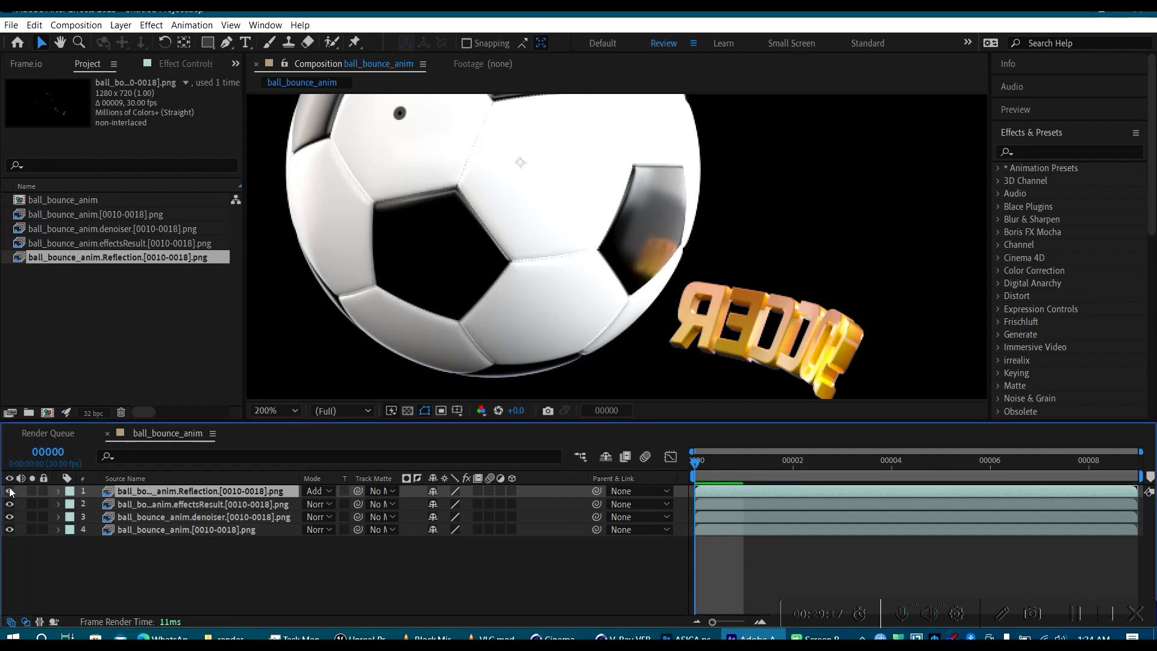
left_click(10, 491)
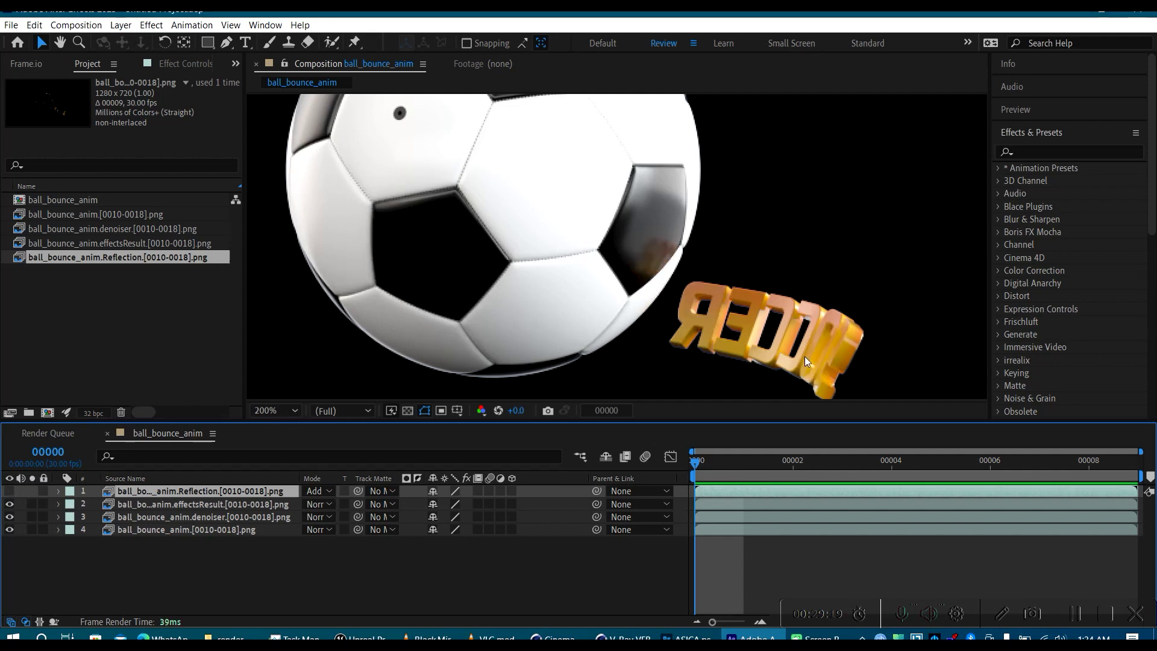
left_click(9, 491)
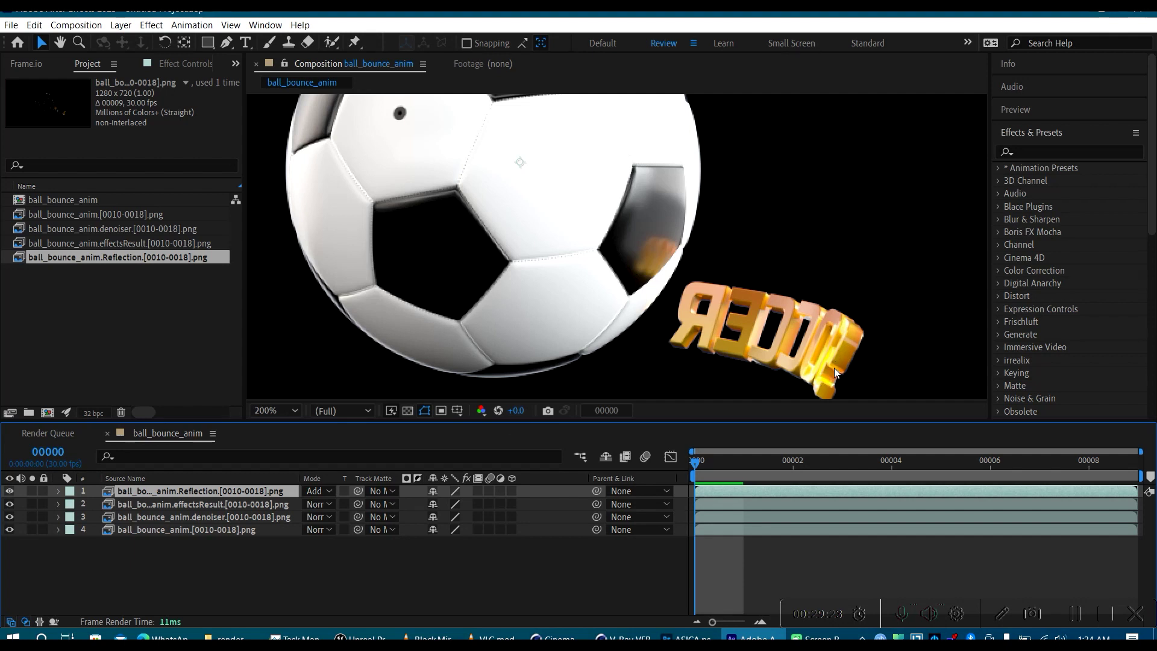
left_click(10, 491)
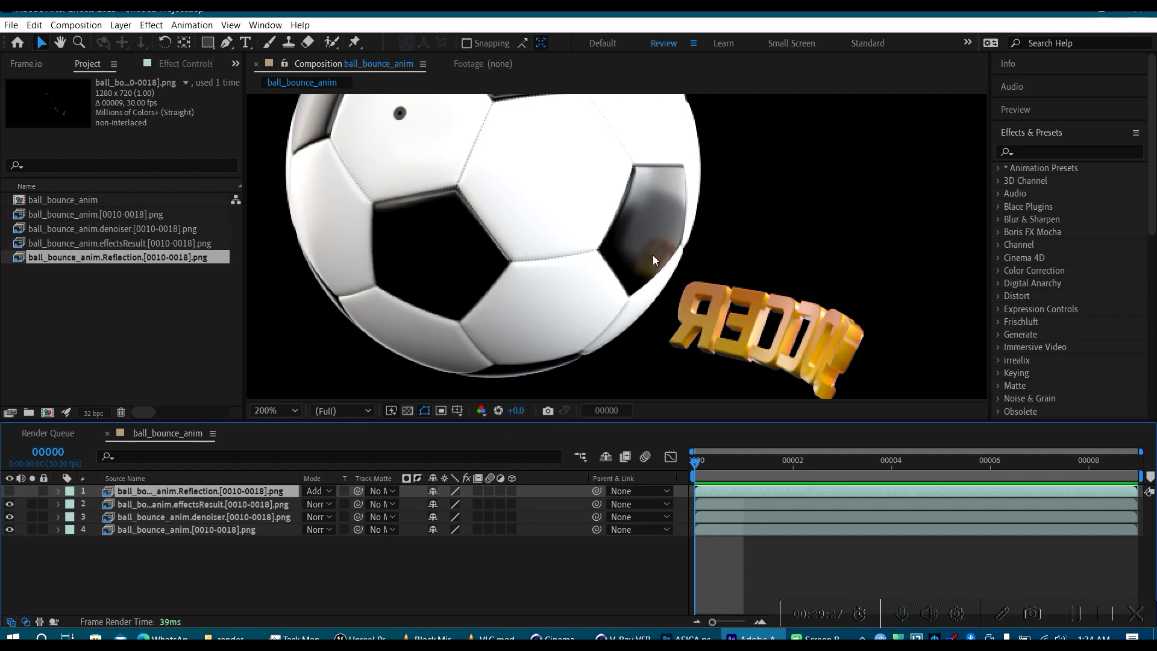
left_click(10, 491)
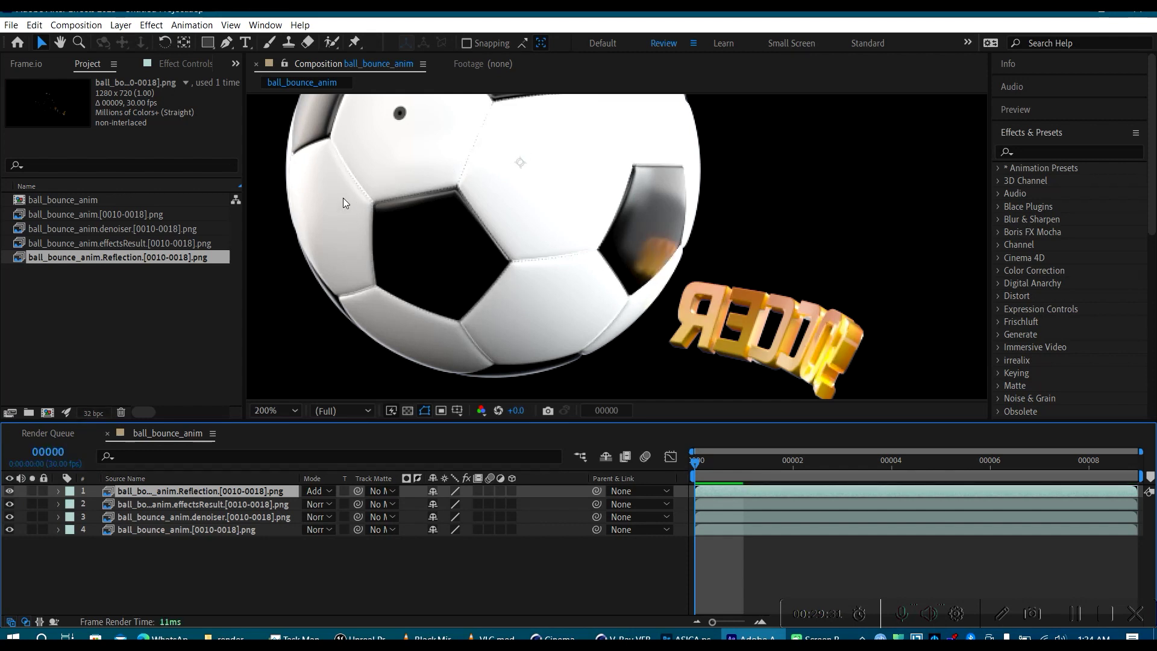
left_click(9, 491)
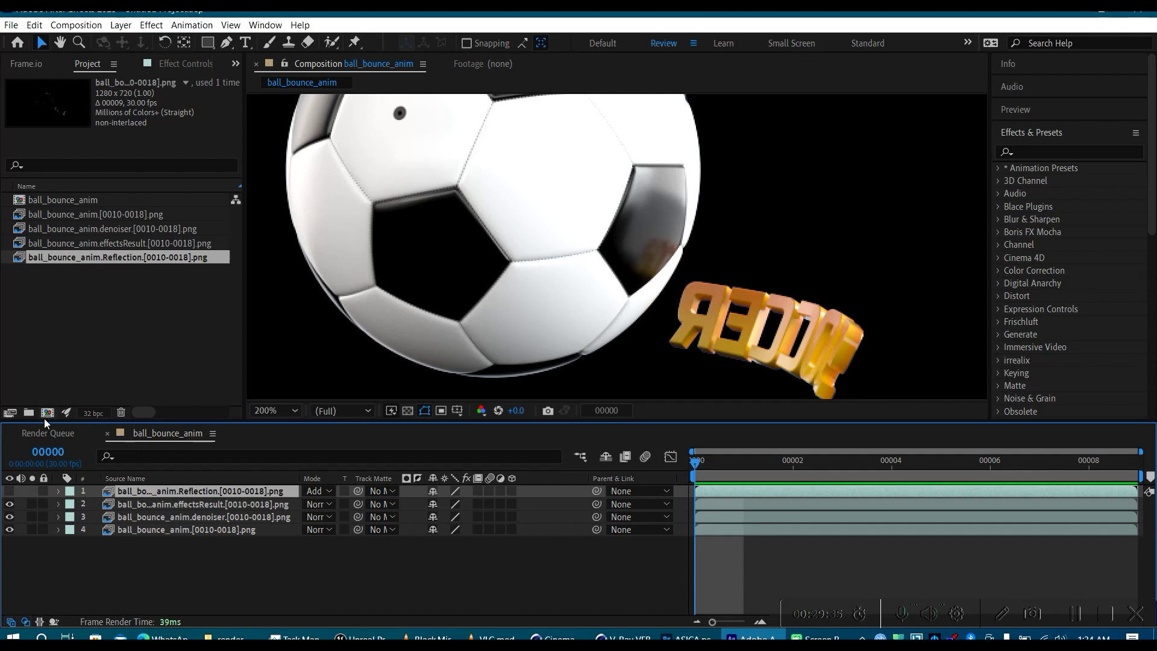
left_click(9, 491)
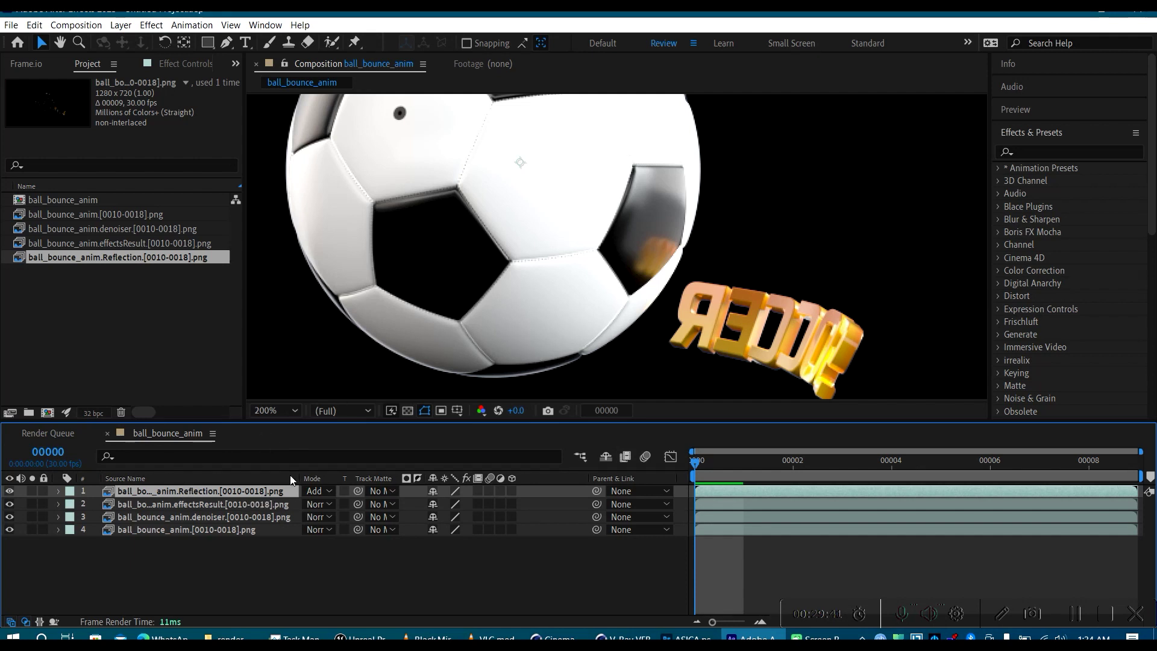
scroll(631, 262, "down", 3)
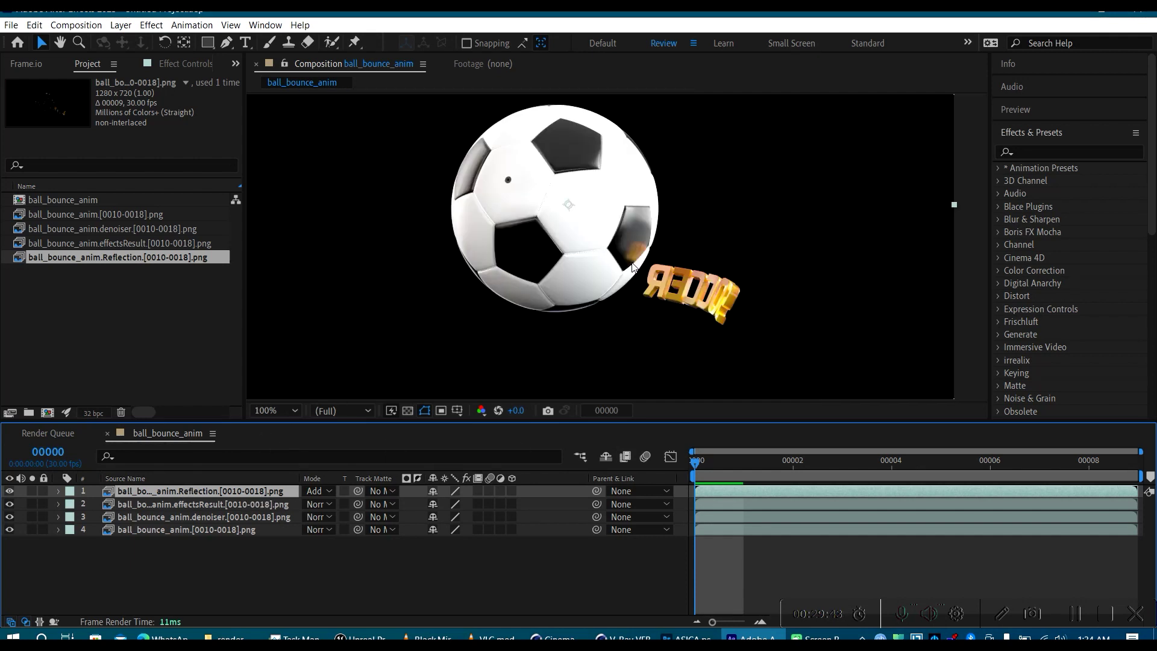
scroll(631, 262, "up", 3)
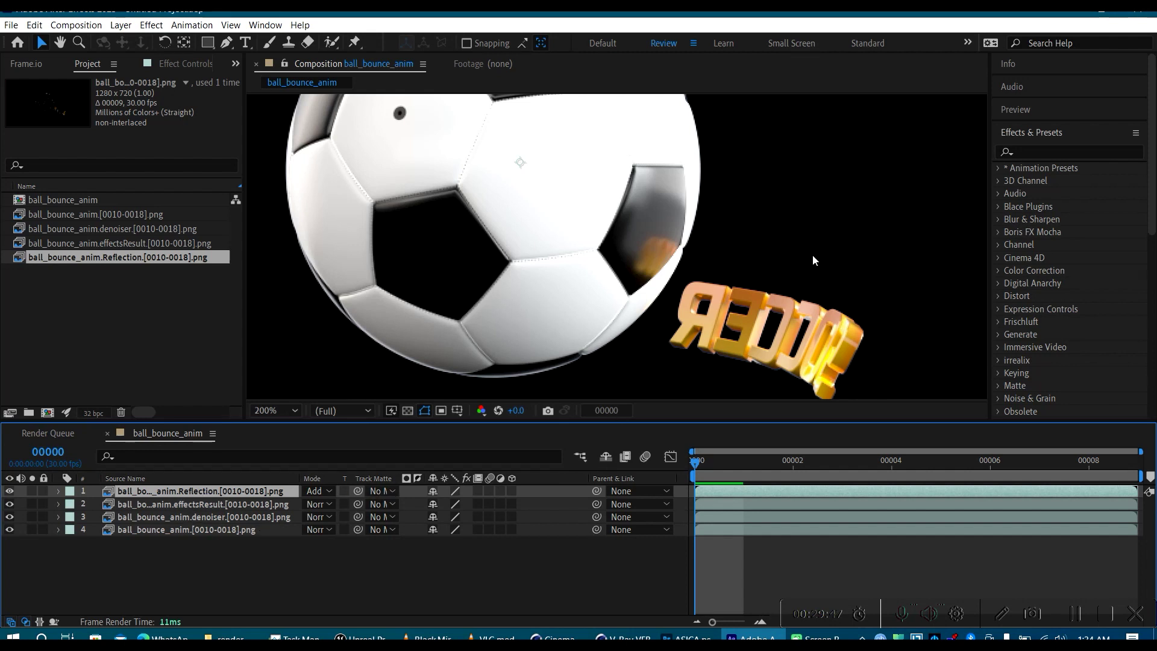
Step: Add a new adjustment layer on top of the ball_bounce_anim stack
right_click(261, 571)
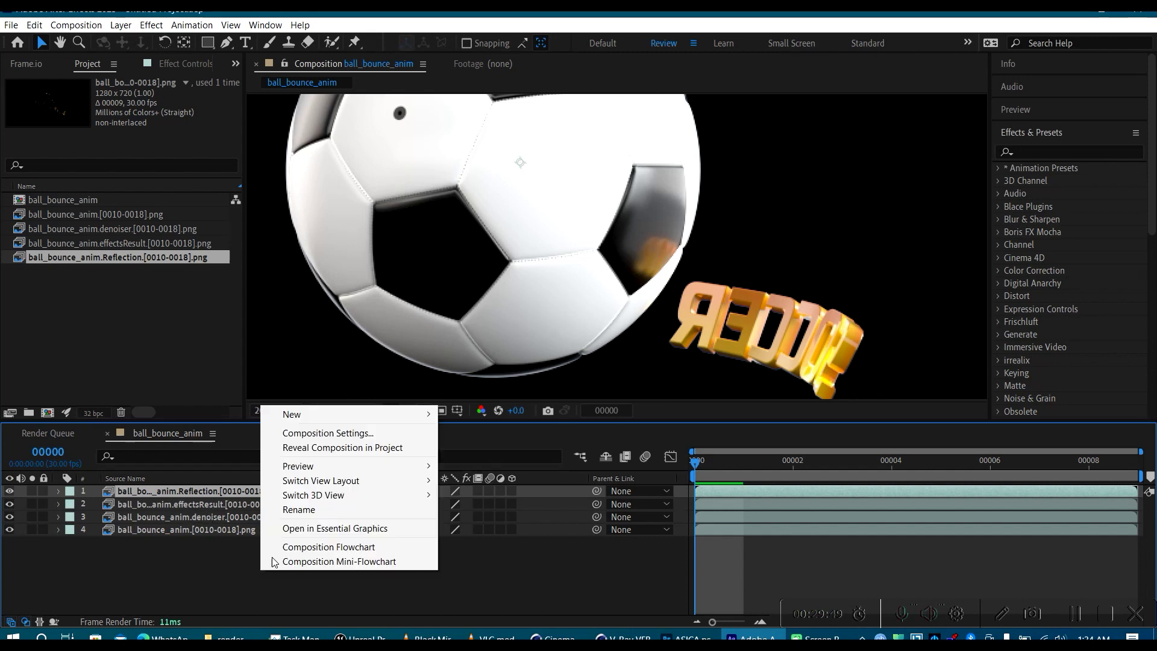
mouse_move(361, 414)
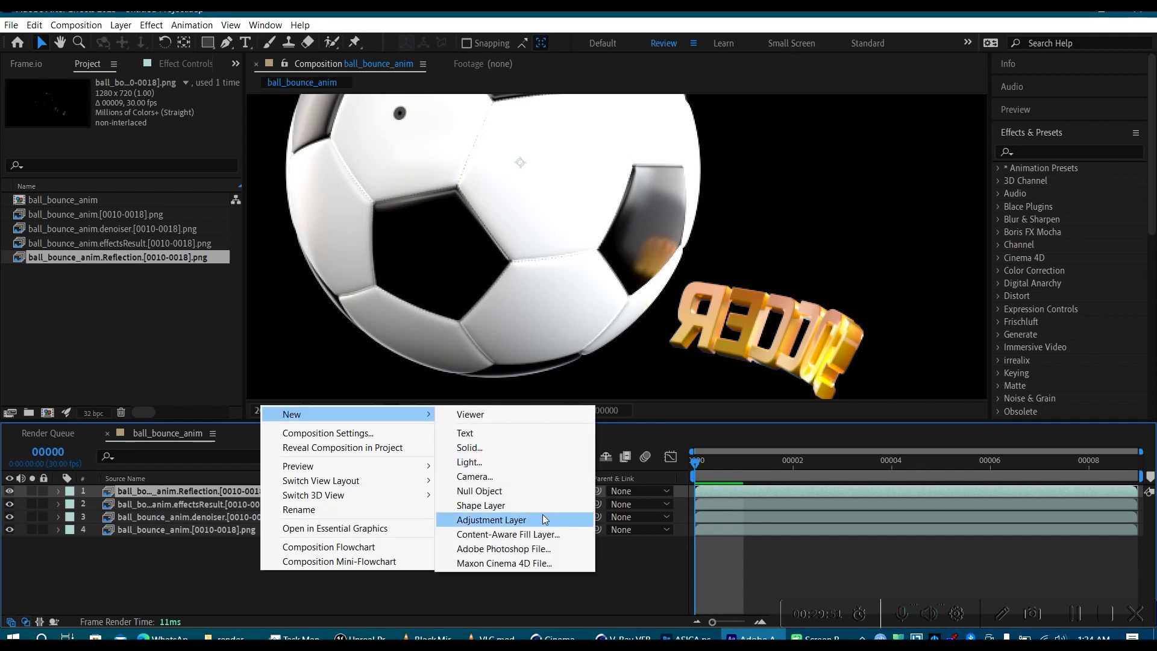
left_click(491, 519)
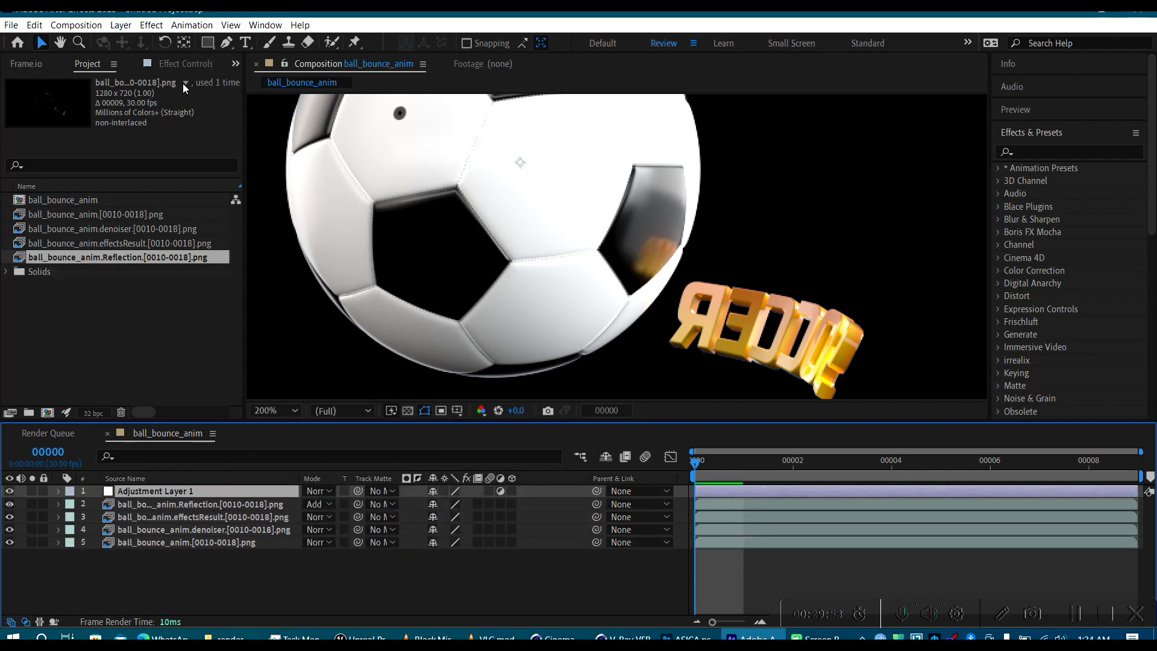
Step: Apply Curves to the adjustment layer and bend it into a gentle S-curve
left_click(187, 26)
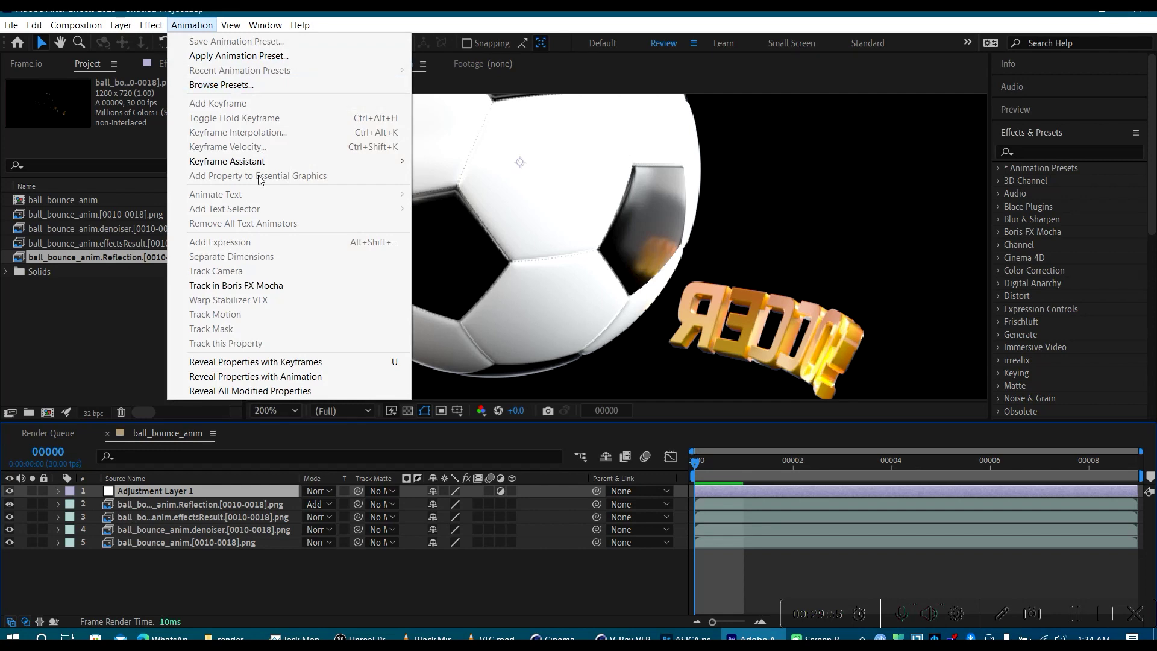
mouse_move(154, 24)
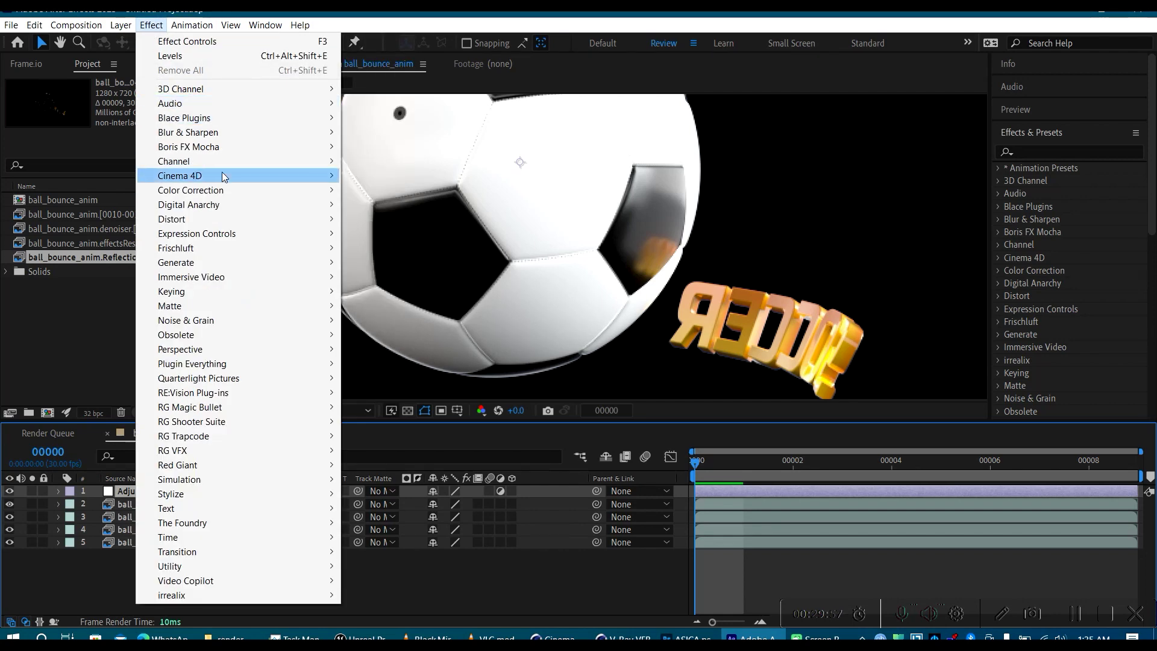
mouse_move(220, 190)
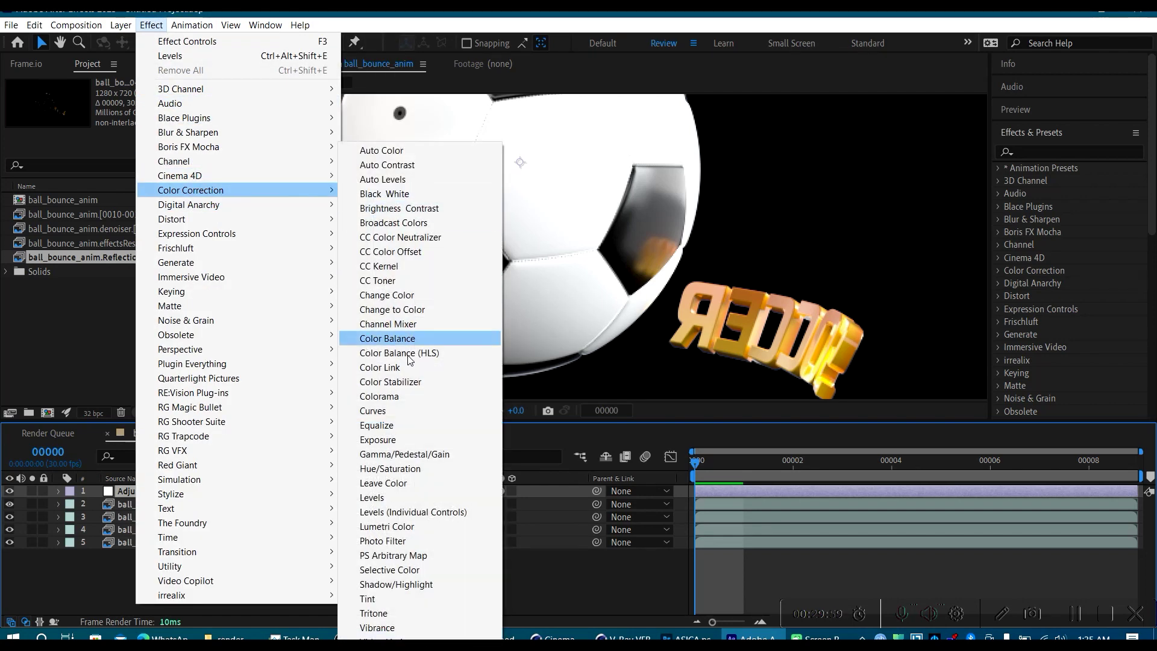
left_click(376, 410)
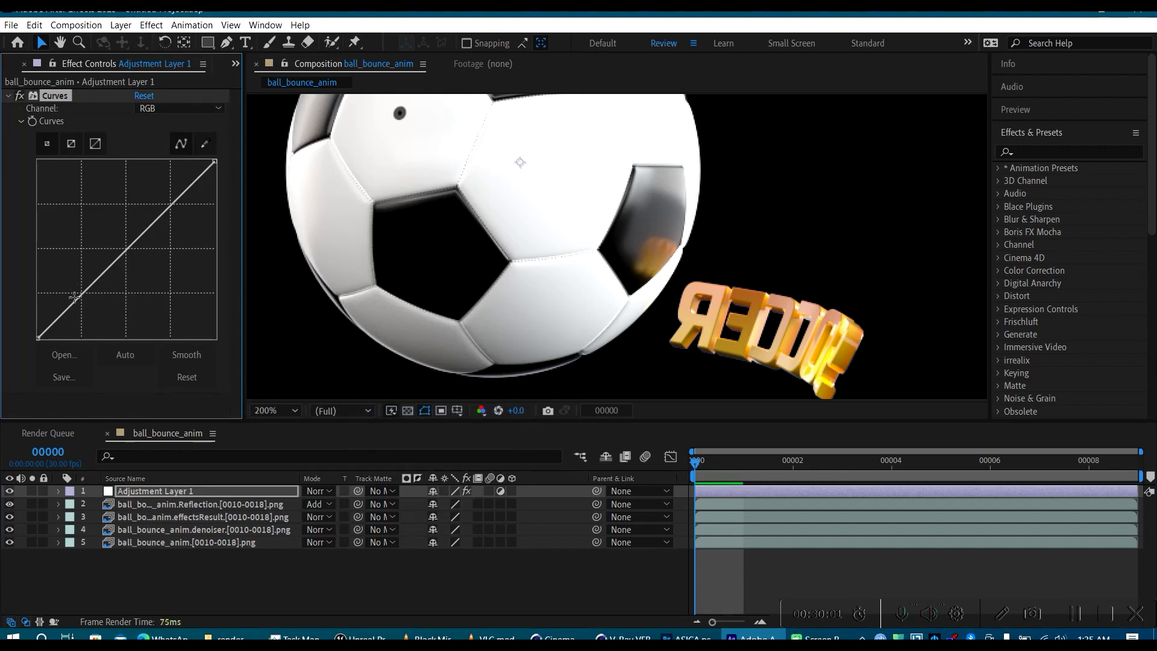
mouse_move(74, 297)
left_mouse_down()
mouse_move(104, 308)
mouse_move(93, 296)
left_mouse_up()
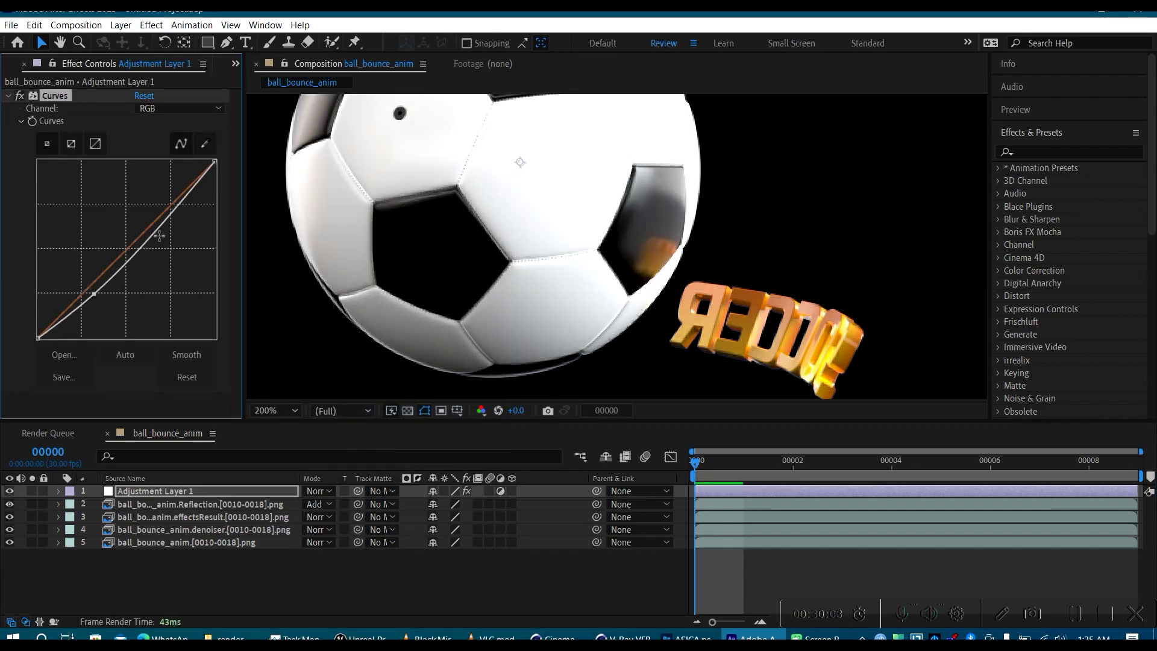
left_click_drag(159, 235, 151, 217)
Step: Toggle the Curves grade off and on to compare, then delete it from the adjustment layer
key("comma")
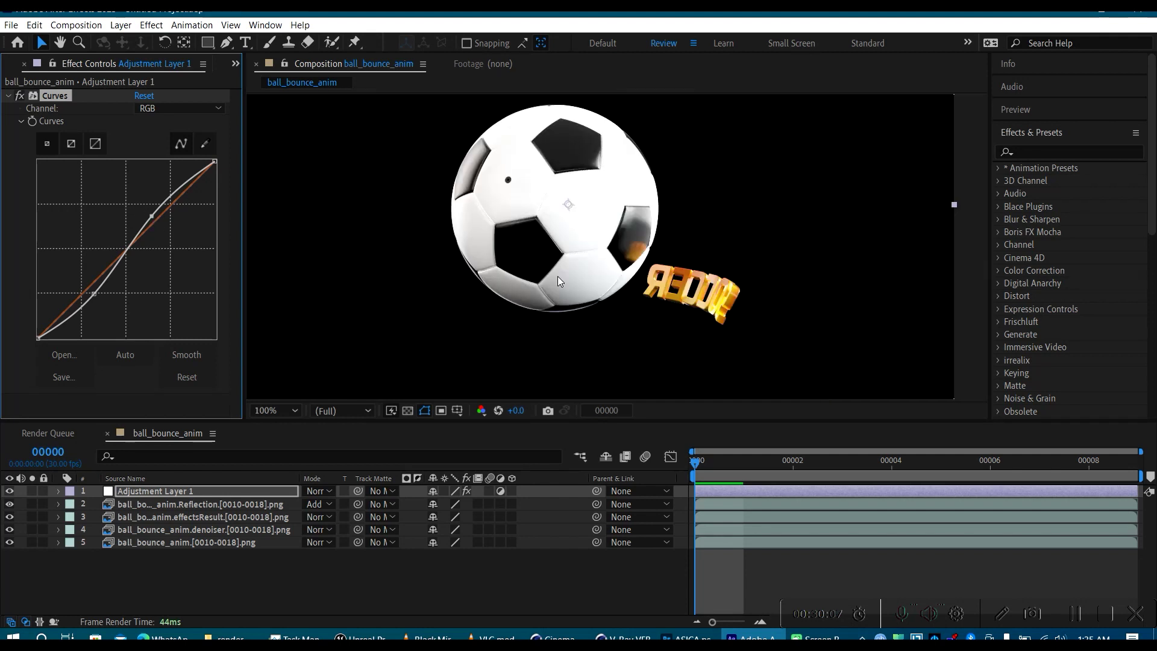
left_click(19, 100)
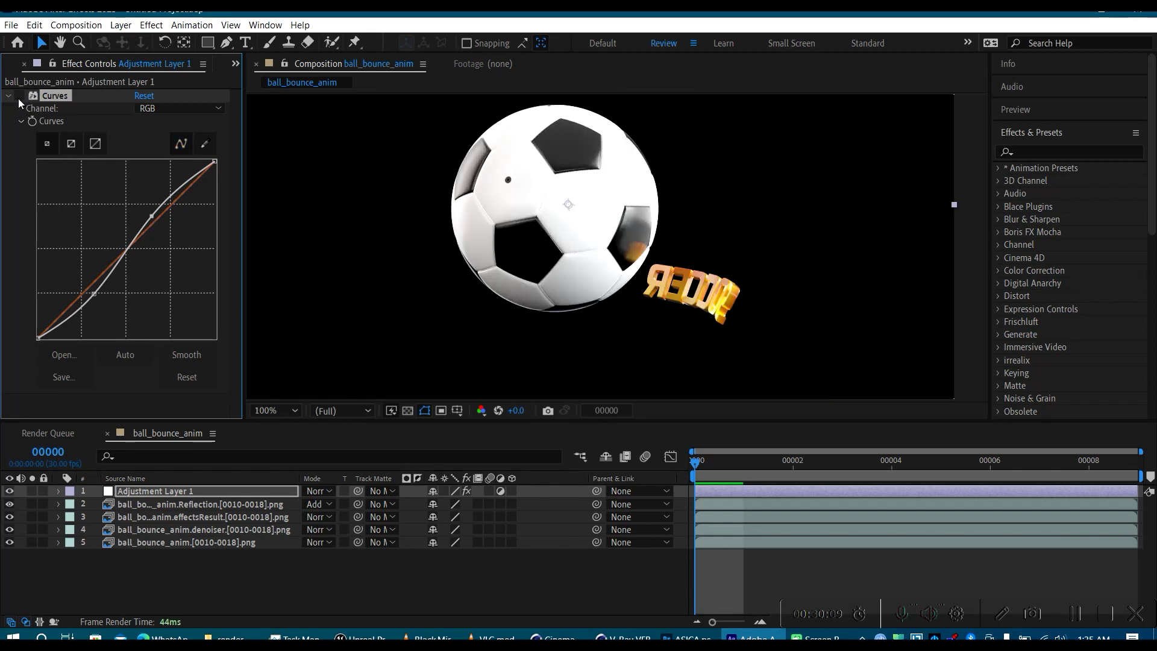
left_click(18, 100)
left_click(19, 100)
left_click(19, 100)
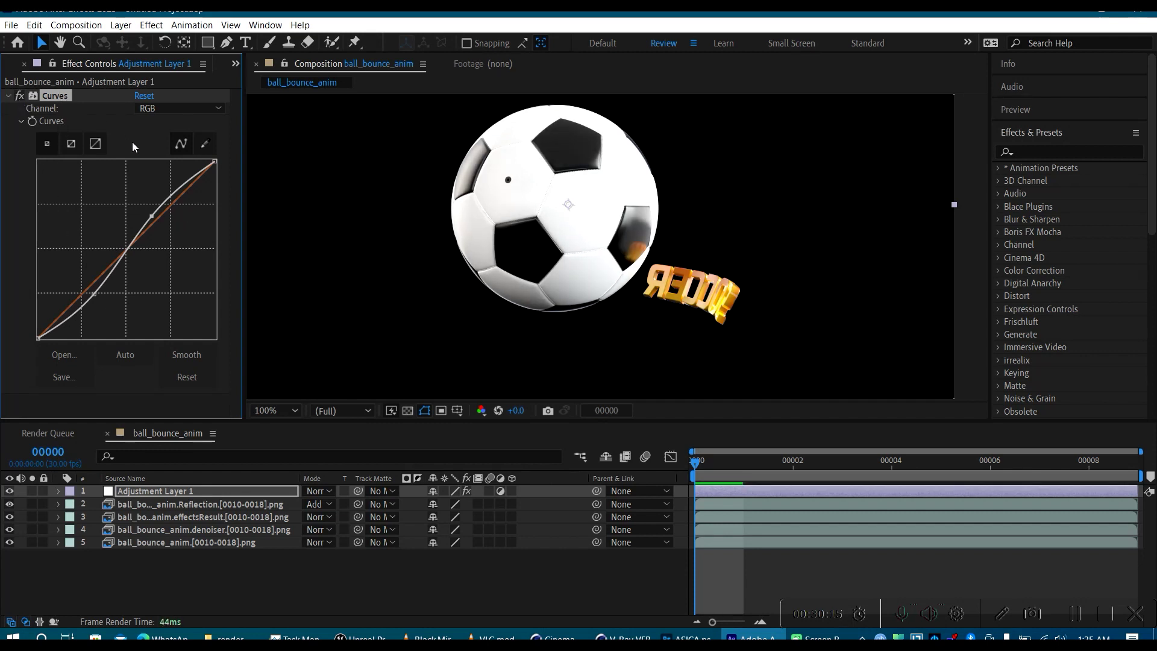
key("Delete")
Step: Paste the Curves grade onto the Reflection layer, steepen its S-curve, and compare it on and off
left_click(163, 505)
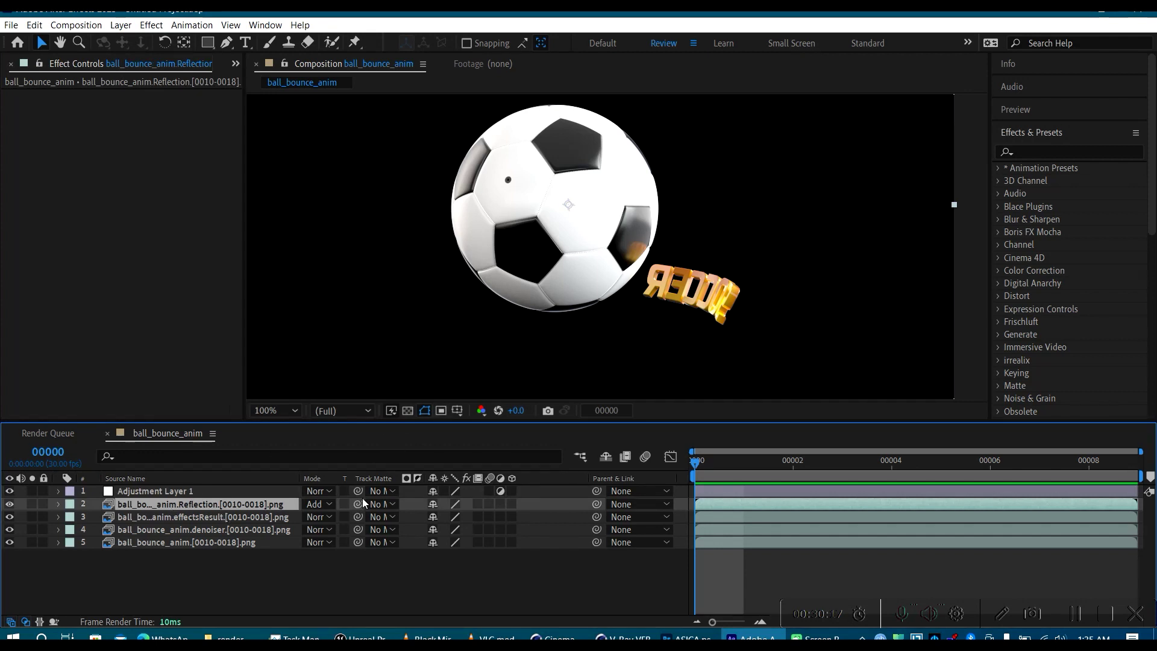
key("ctrl+v")
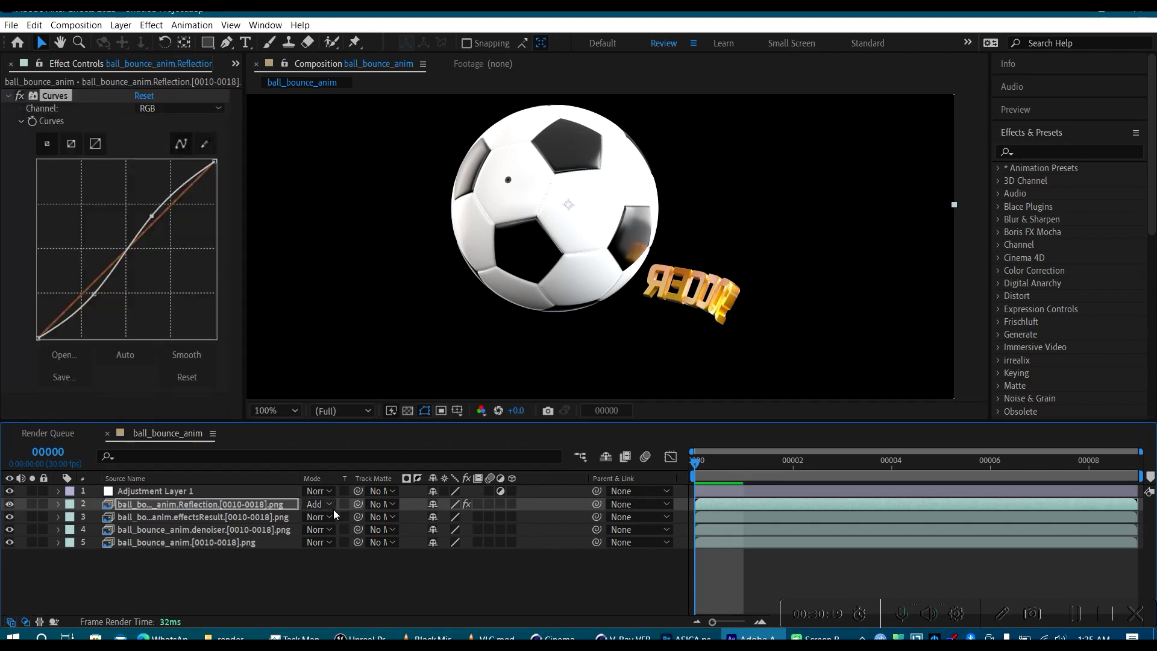
left_click_drag(152, 220, 140, 206)
left_click_drag(92, 294, 98, 281)
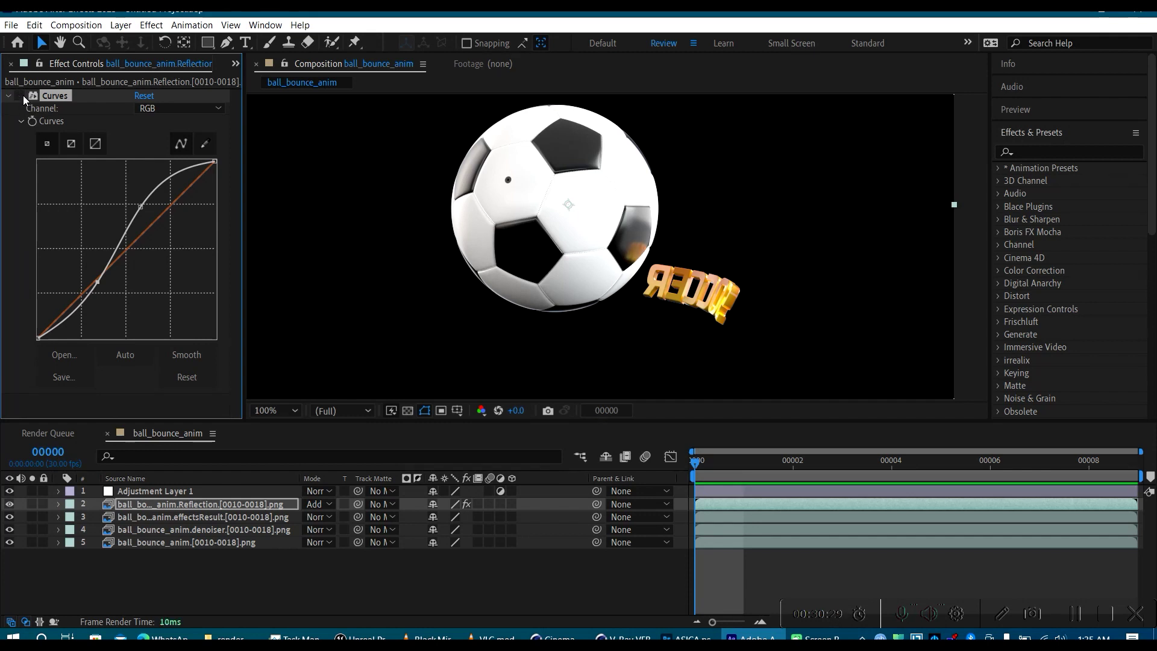
left_click(23, 95)
left_click(23, 95)
key("comma")
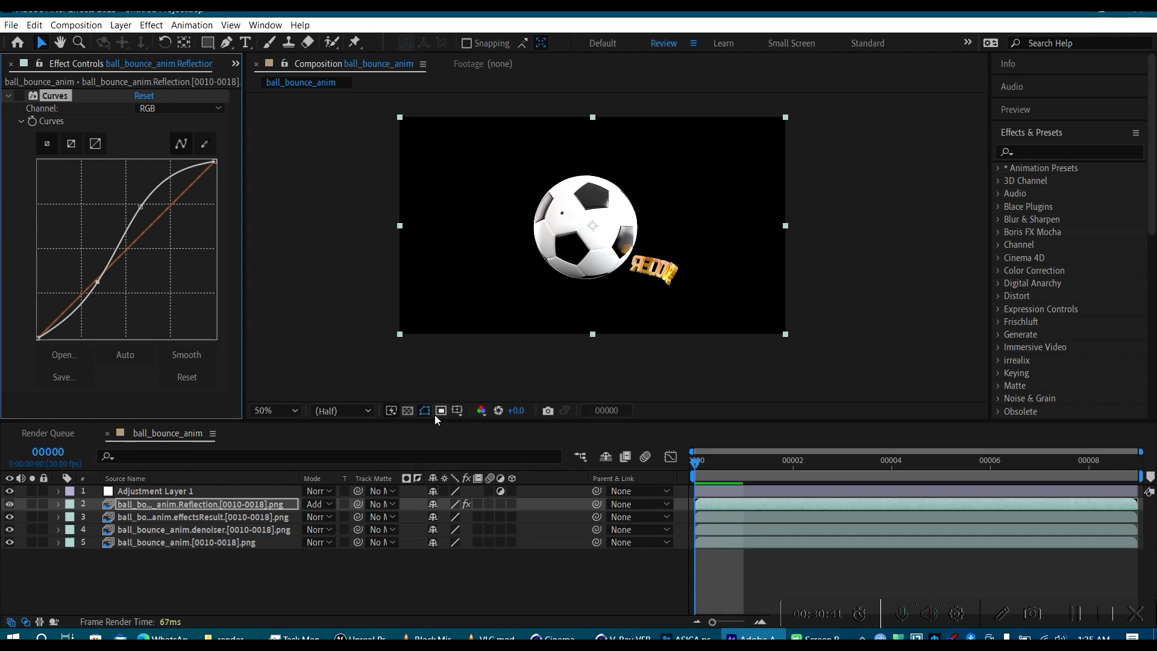
Step: Create a comp-sized Deep Royal Blue solid layer, with the transparency grid shown
left_click(407, 411)
right_click(300, 572)
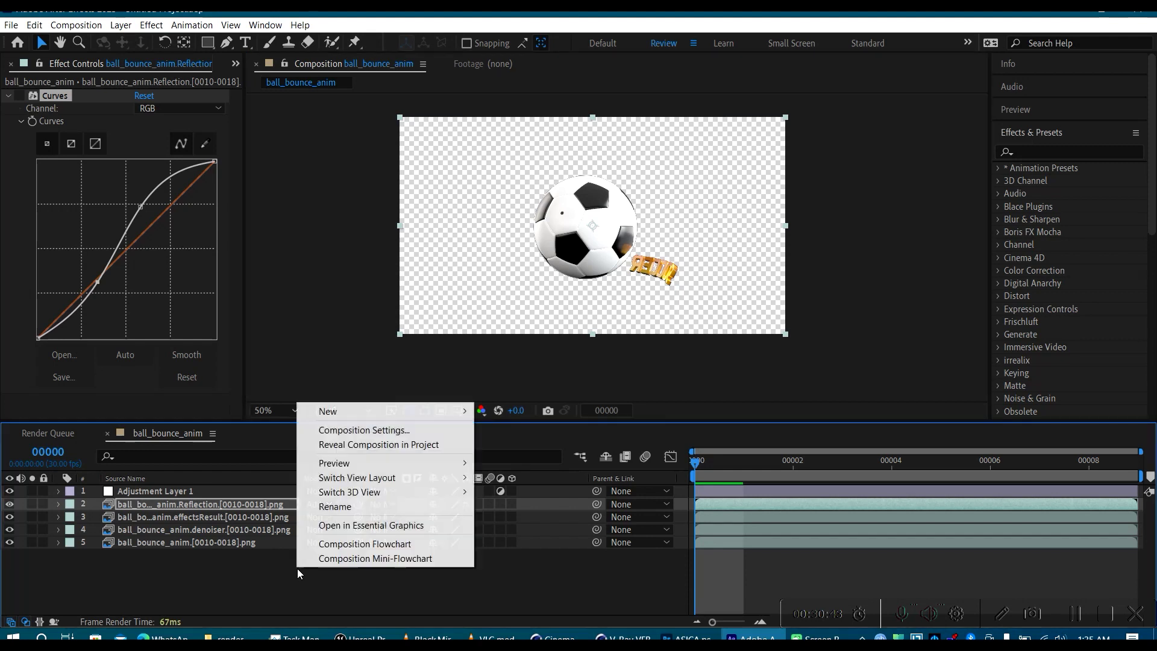
mouse_move(337, 410)
left_click(513, 444)
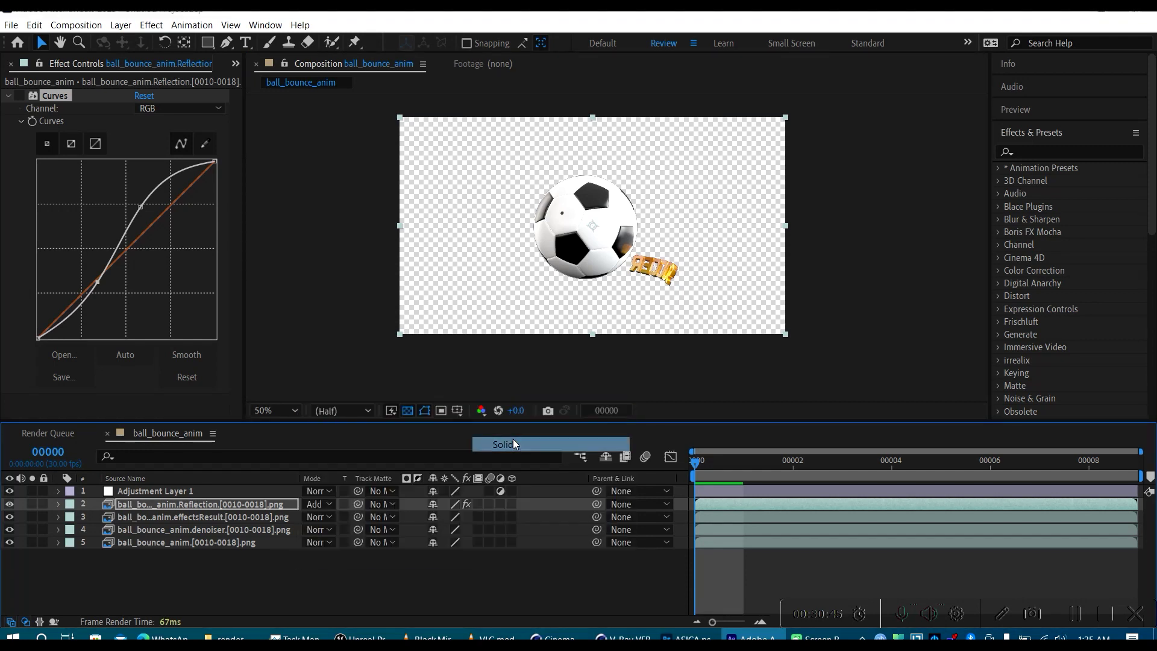
left_click(362, 357)
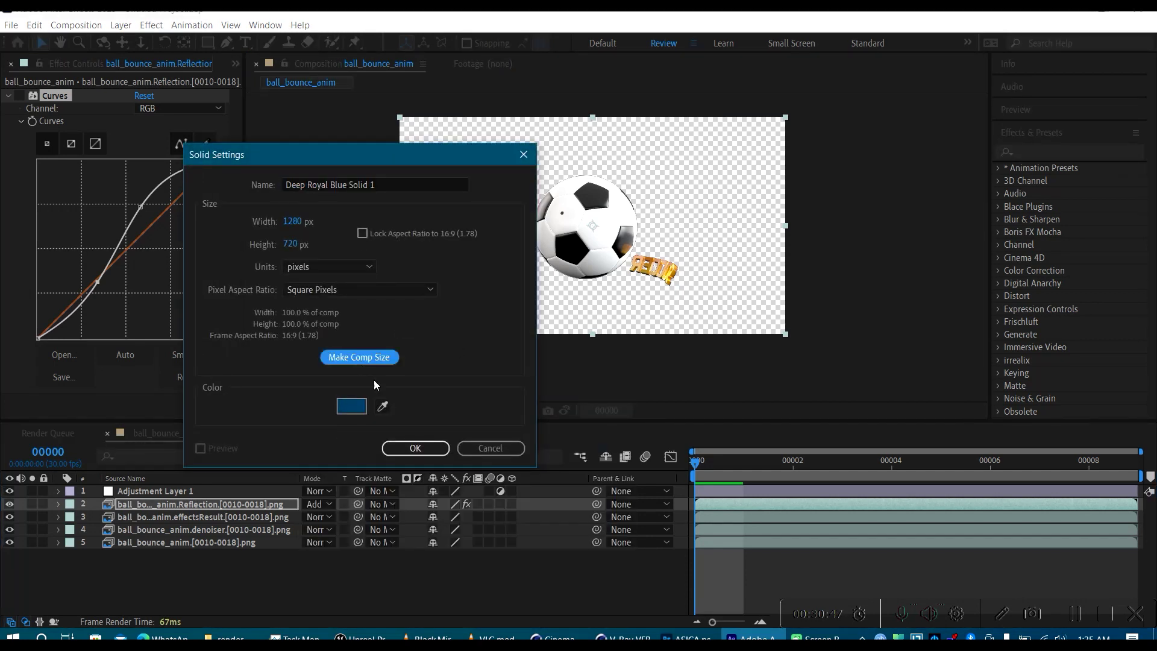
left_click(415, 448)
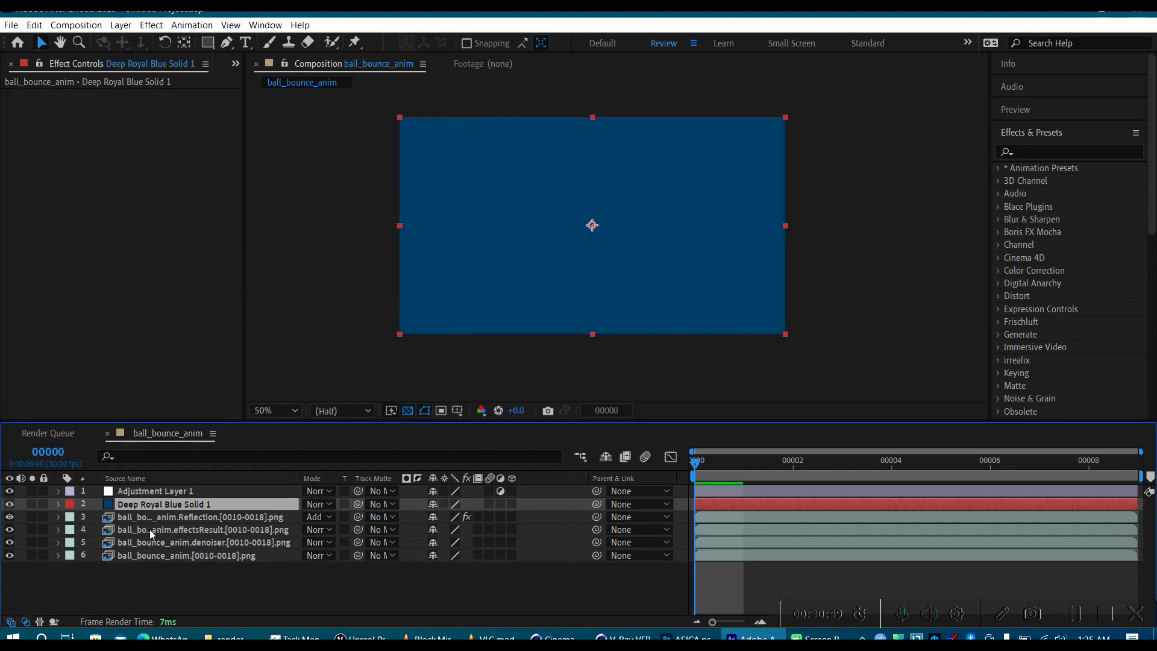
Step: Move the blue solid beneath all the ball passes as the background
left_click_drag(175, 506, 184, 572)
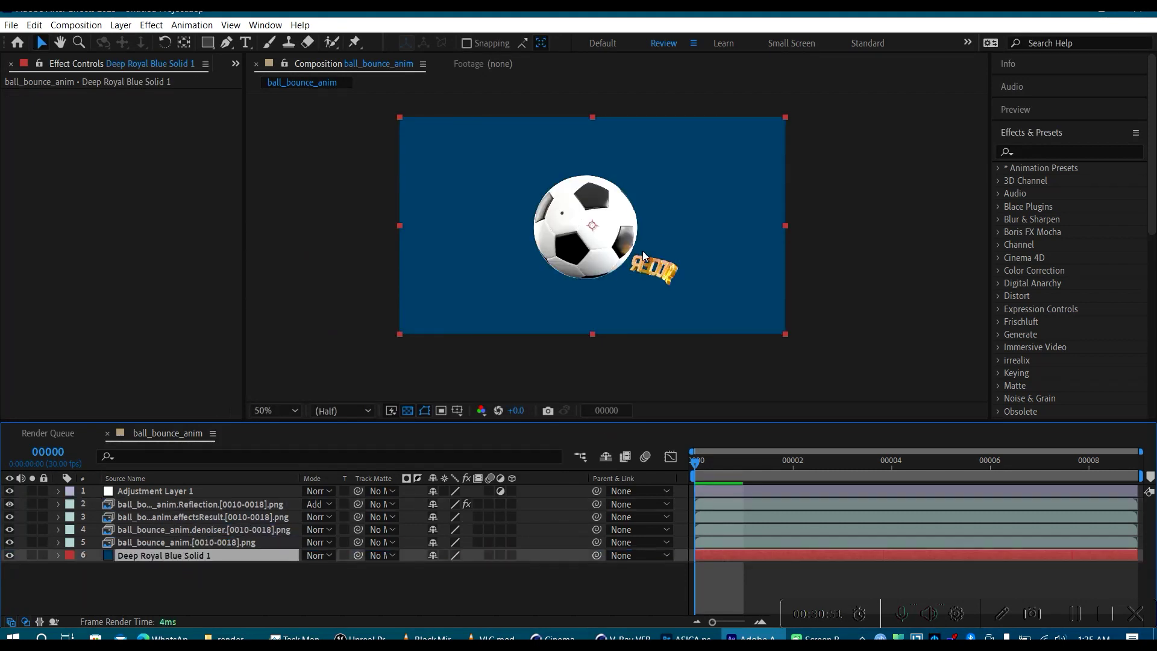
scroll(623, 302, "up", 2)
scroll(623, 310, "down", 2)
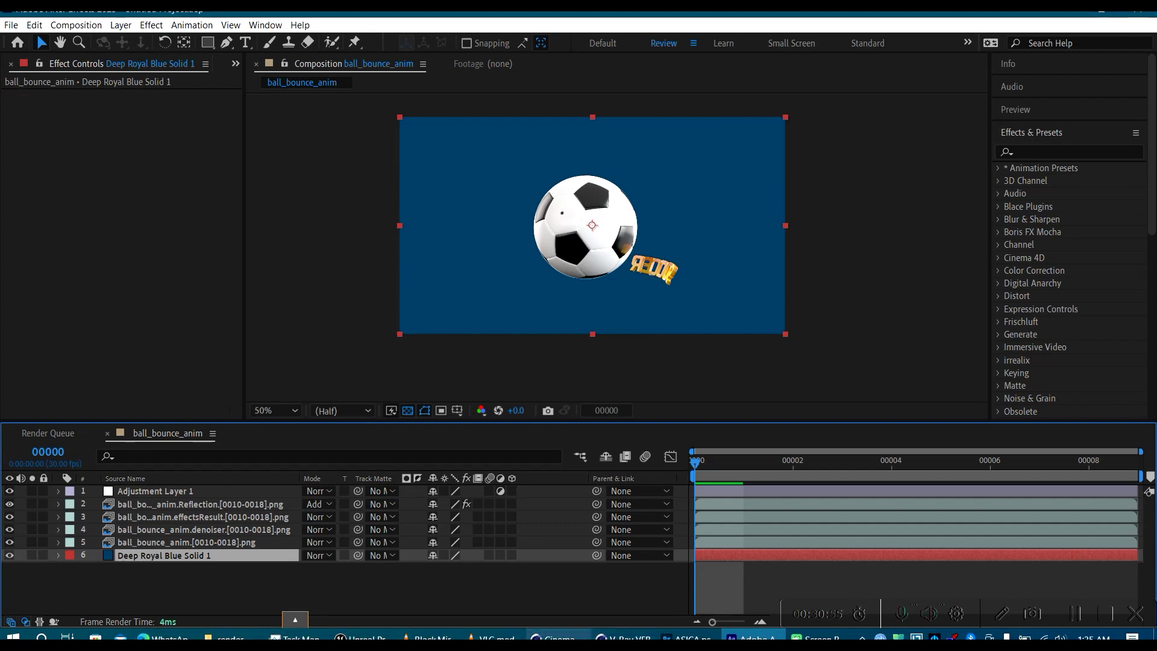
Step: Glance at the Cinema 4D scene, then scrub and preview the composite from frame 0
mouse_move(551, 637)
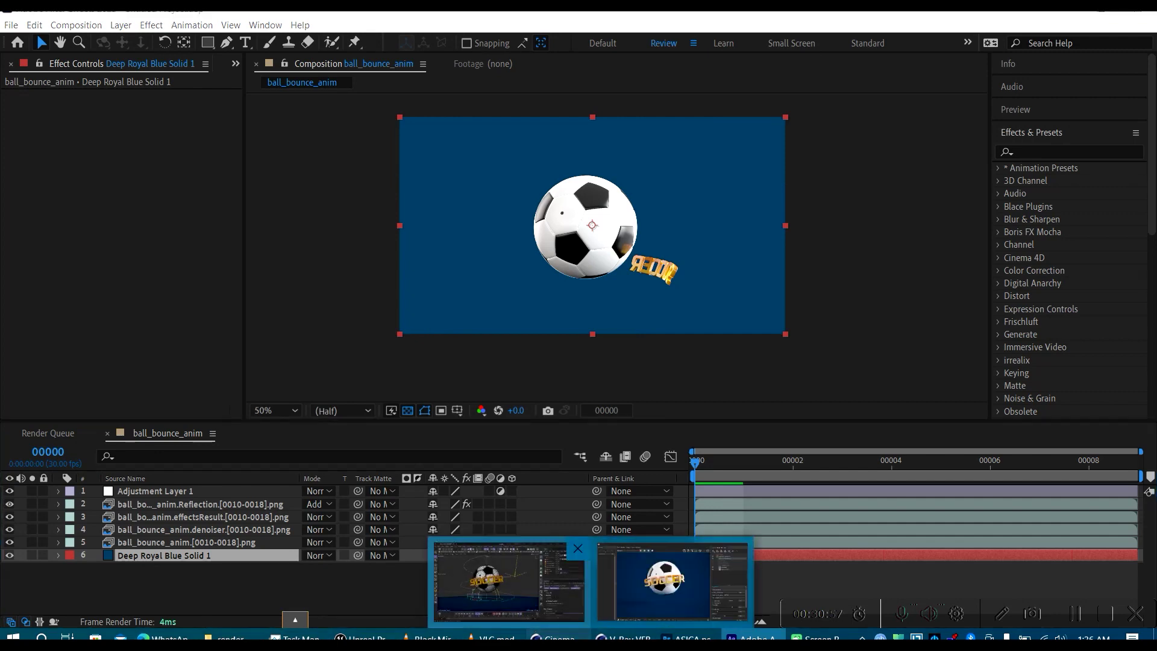
left_click(663, 581)
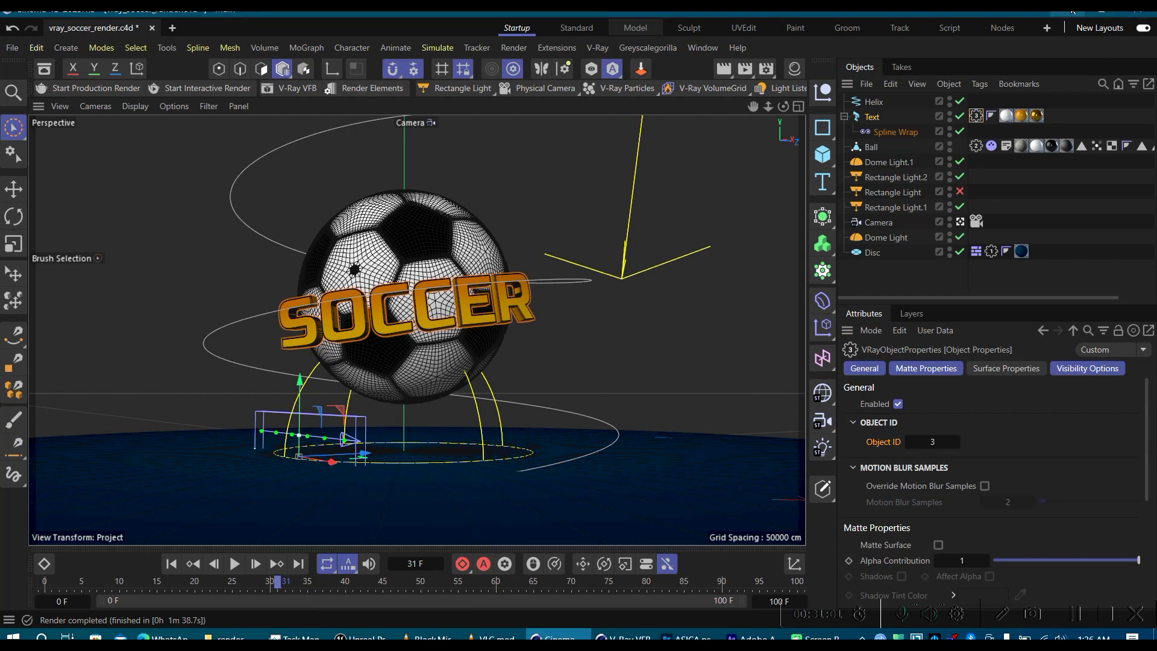
key("alt+Tab")
left_click_drag(783, 482, 1039, 468)
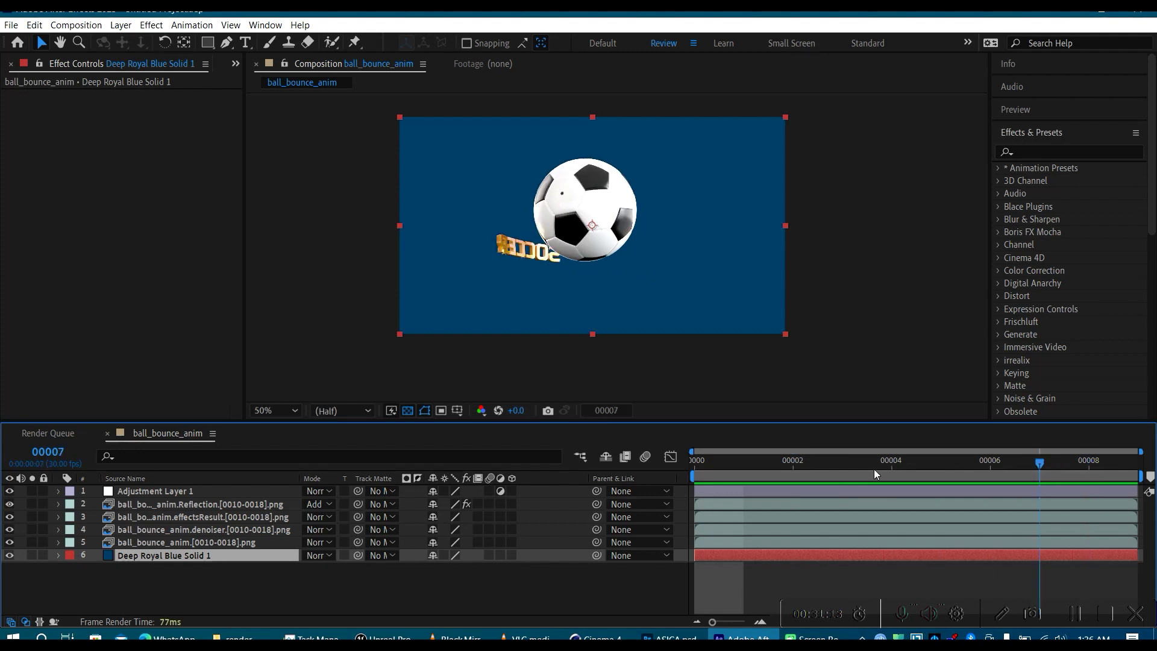
left_click_drag(873, 473, 671, 489)
key("space")
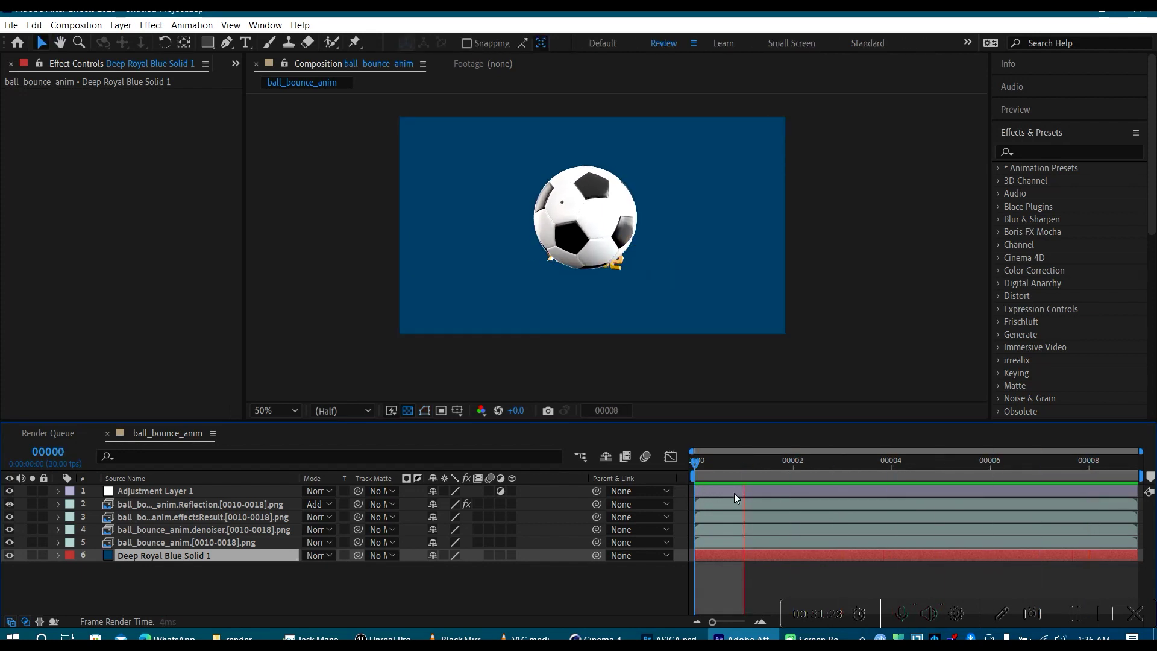
left_click(747, 461)
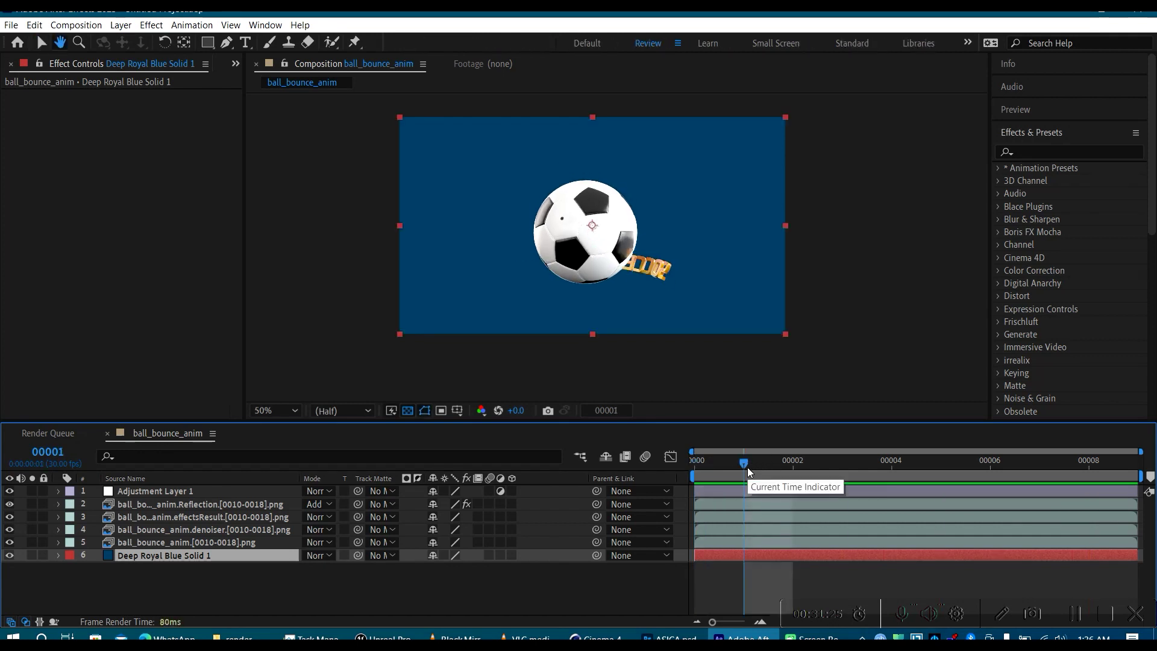
Step: Deselect the blue solid, replay a short preview, and select the Reflection pass
key("v")
left_click(144, 581)
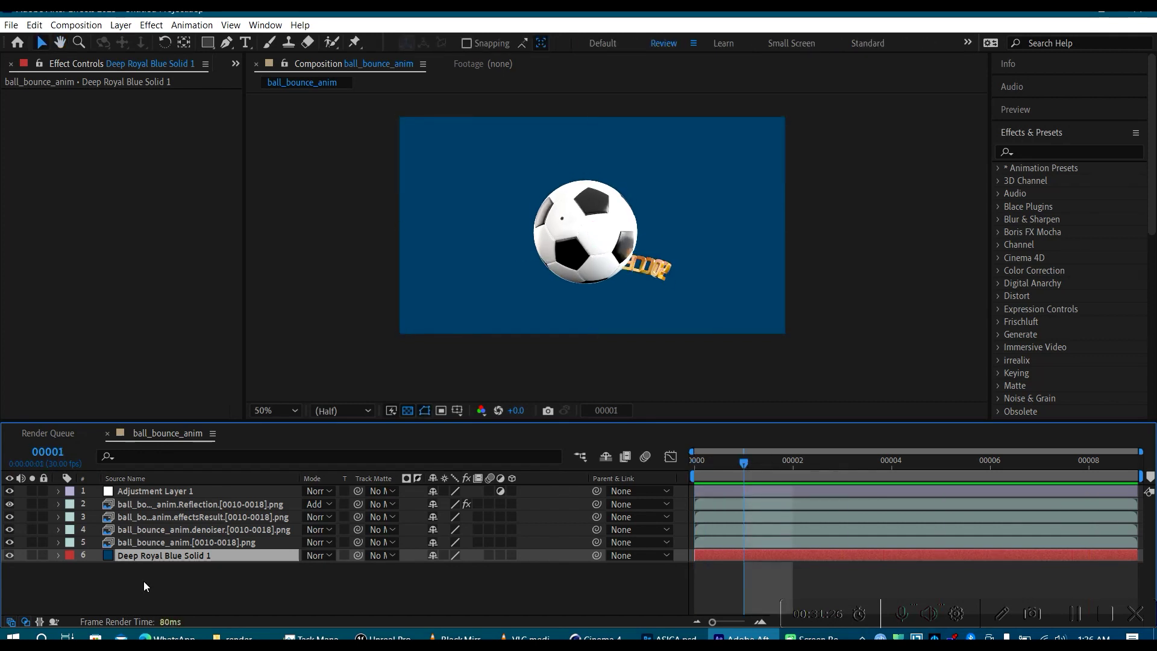
key("space")
left_click(190, 580)
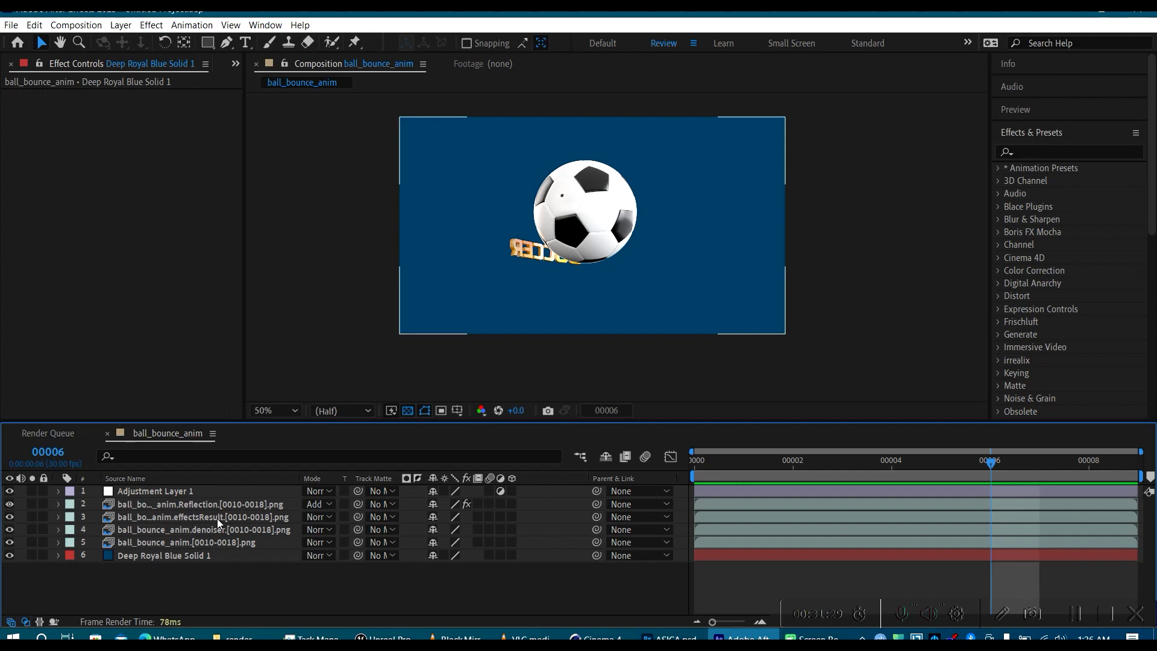
left_click(223, 504)
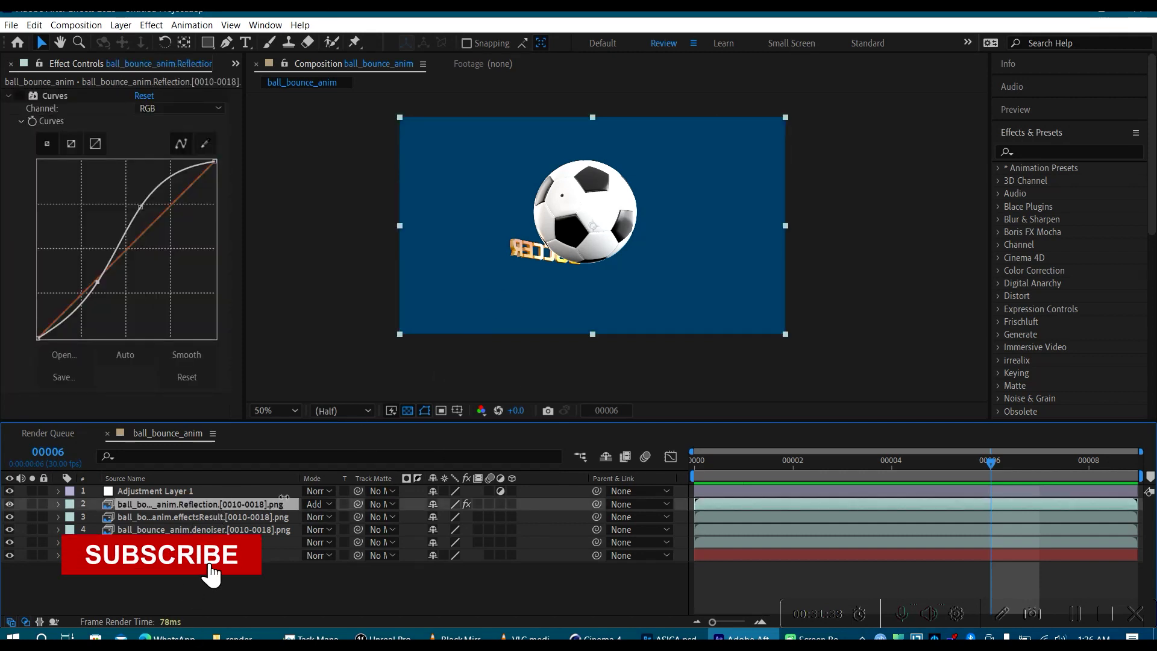
Step: View the composite at 100% and full resolution, panning so the ball sits lower
key("slash")
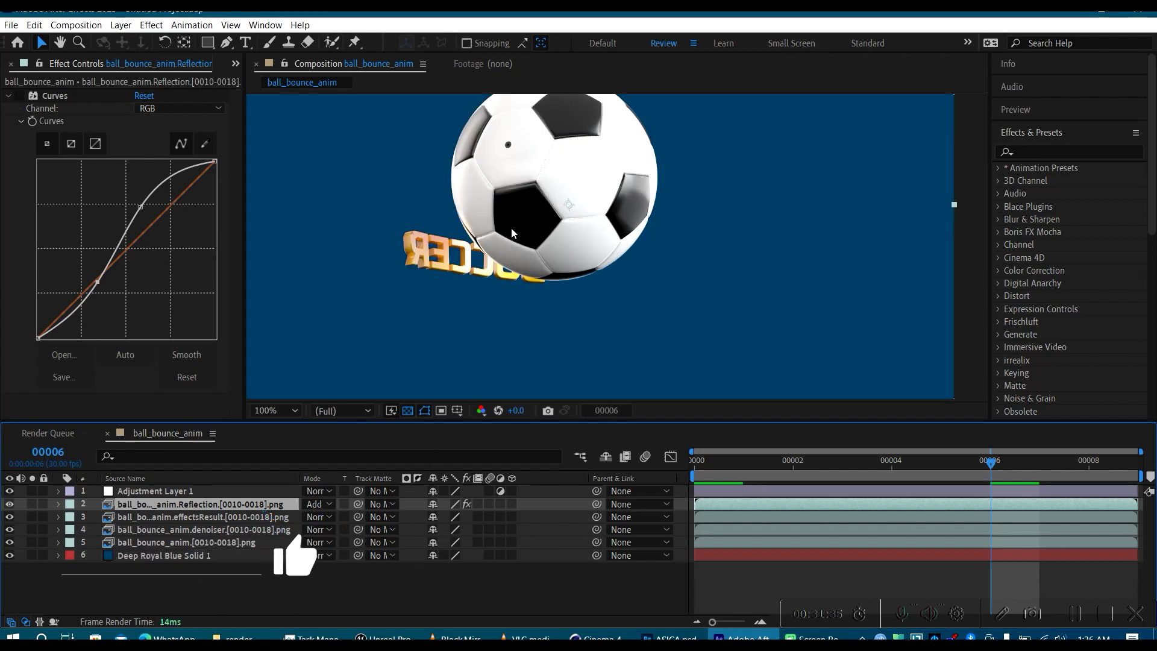
left_click(60, 41)
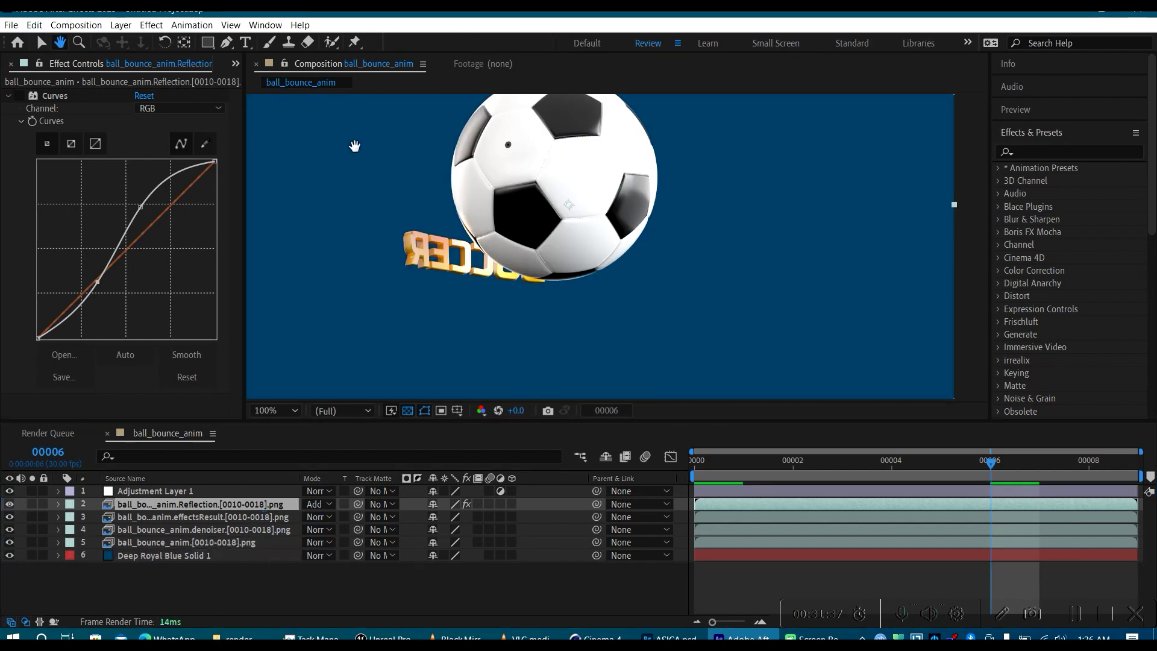
left_click_drag(378, 159, 431, 209)
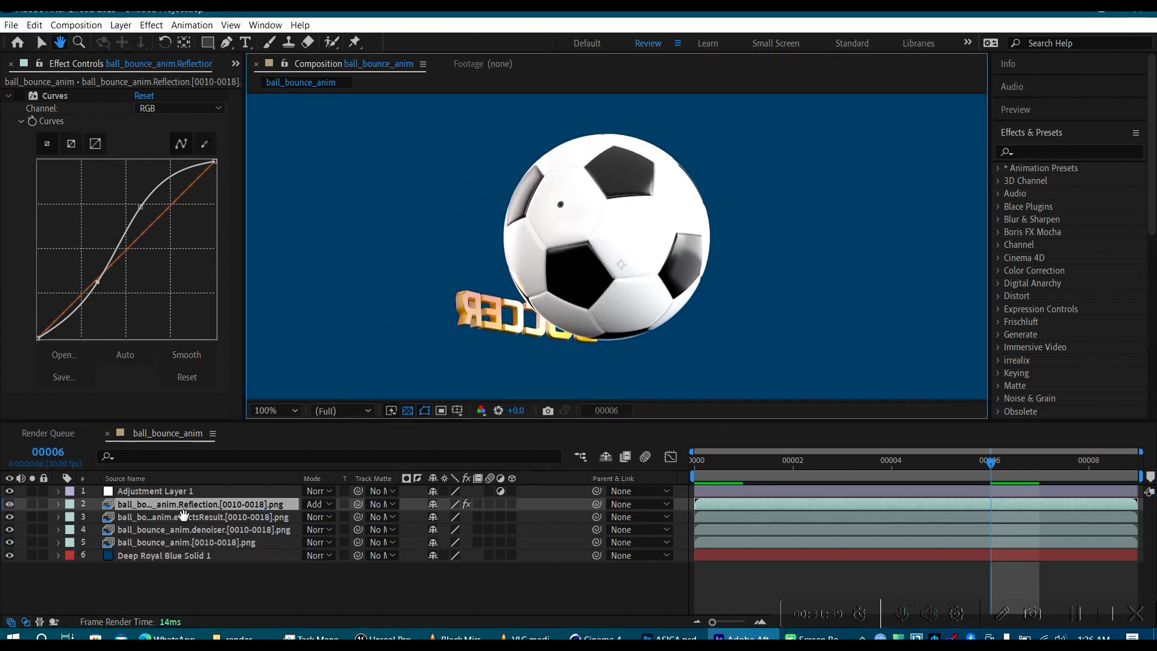
left_click(37, 37)
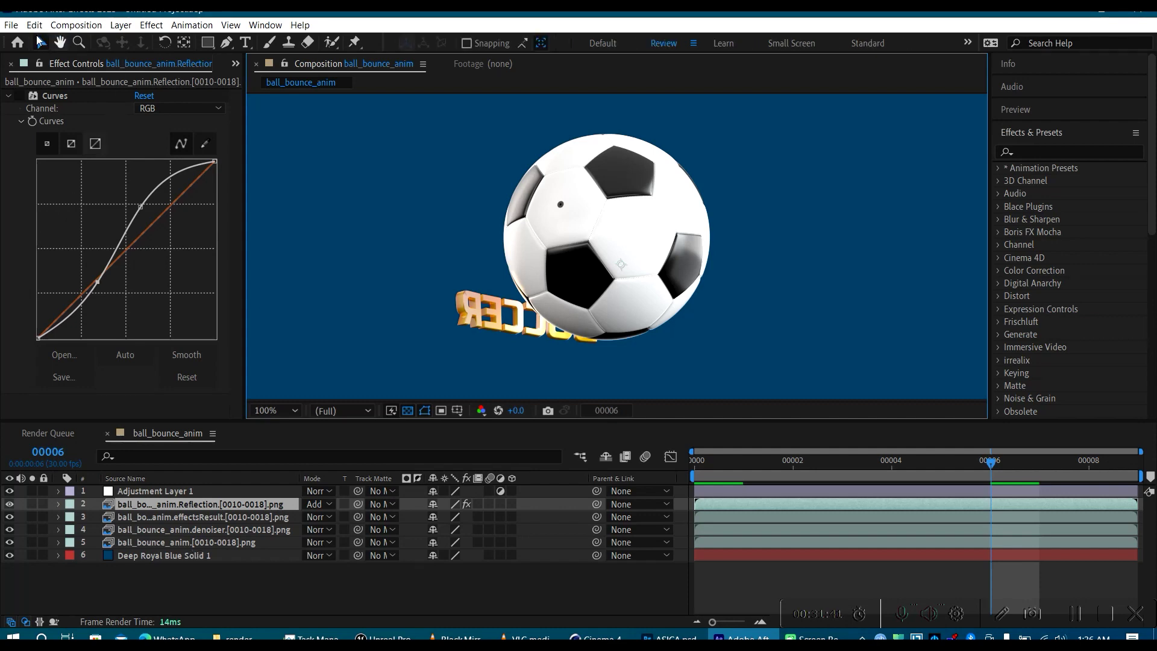
Step: Find RSMB by searching 'rsm' and apply it to the ball_bounce_anim pass
left_click(152, 25)
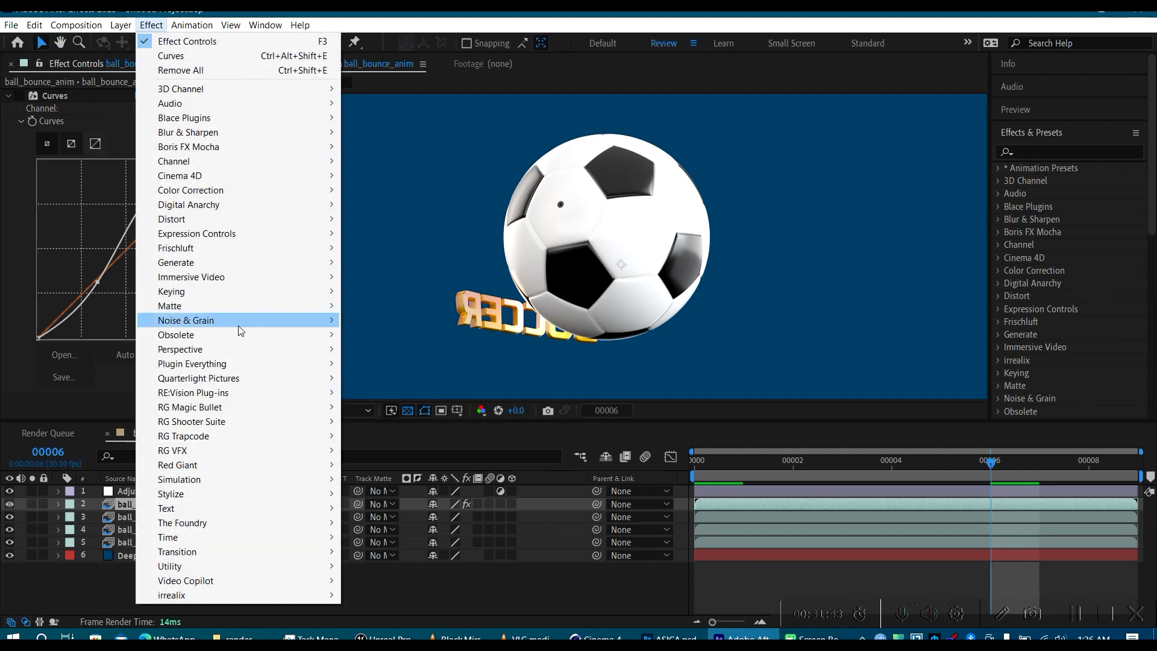
mouse_move(223, 455)
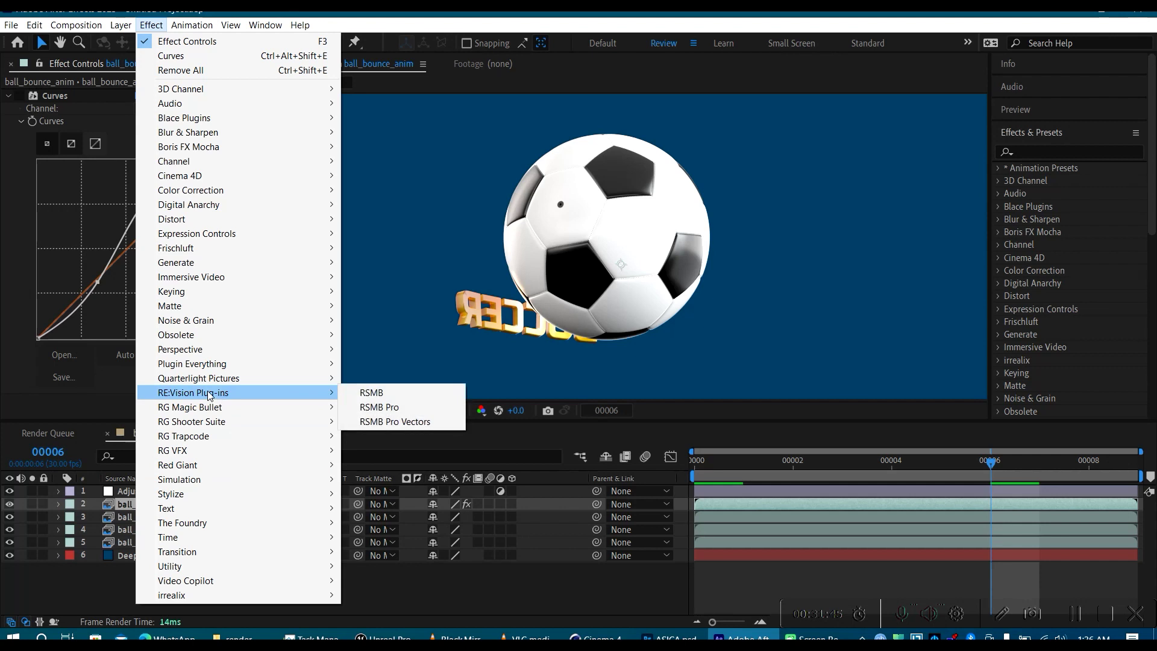
left_click(1045, 151)
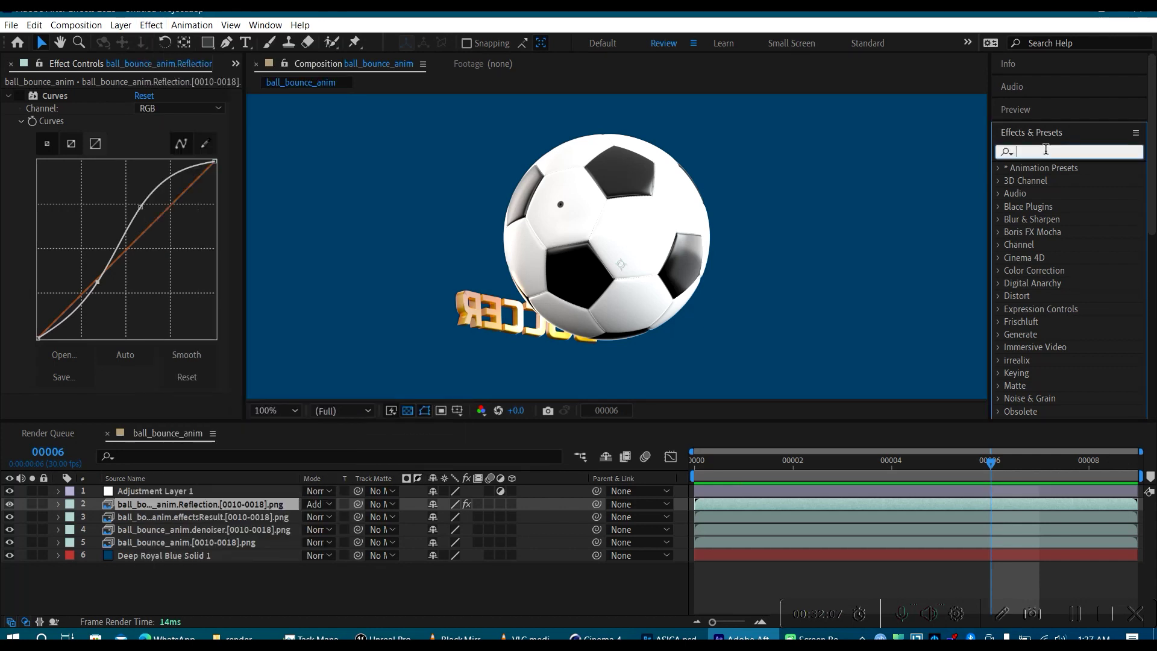
type("rsm")
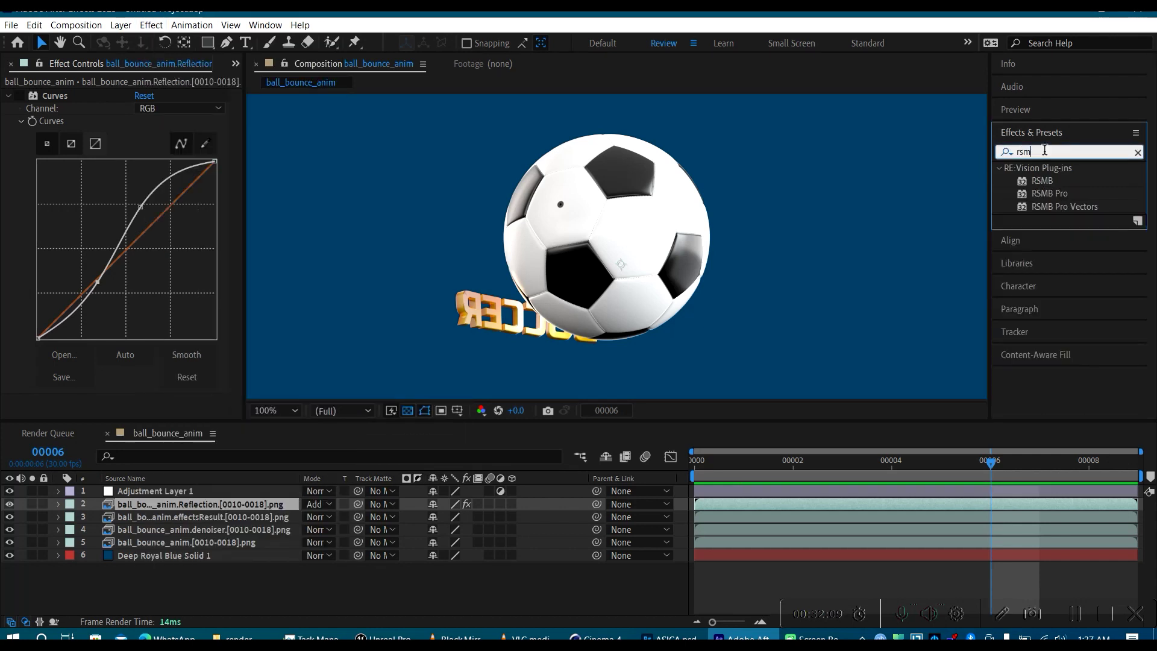
left_click_drag(1046, 180, 220, 540)
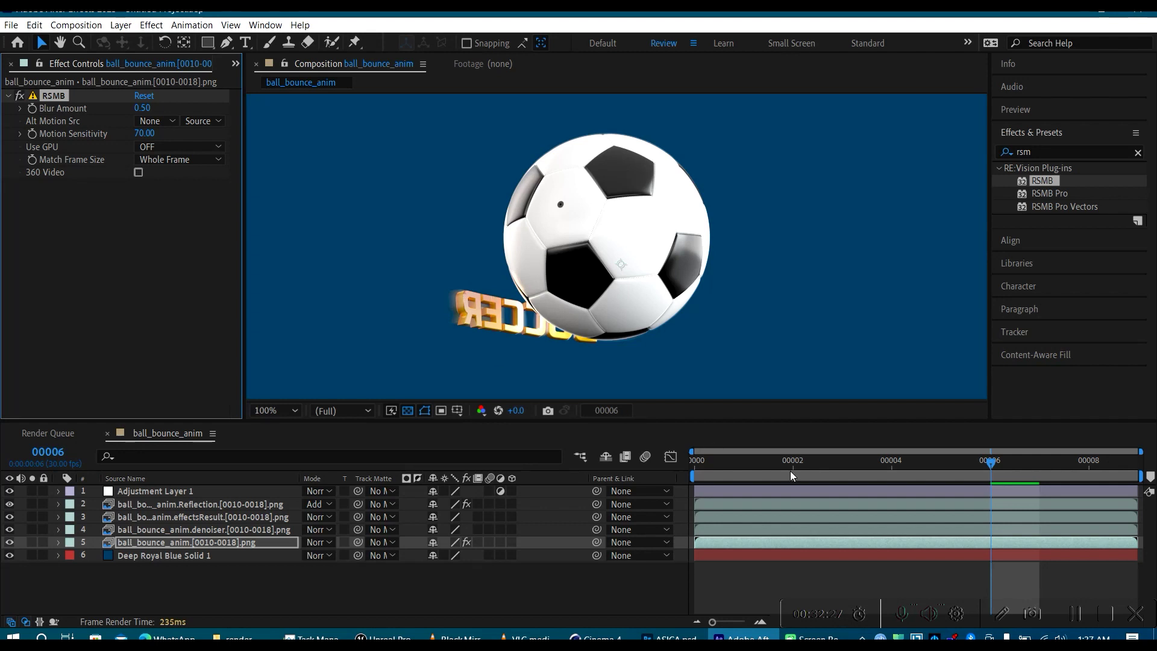
Step: Check the motion blur at frames 2 and 4, then bring up the V-Ray frame buffer
left_click_drag(746, 465, 1129, 476)
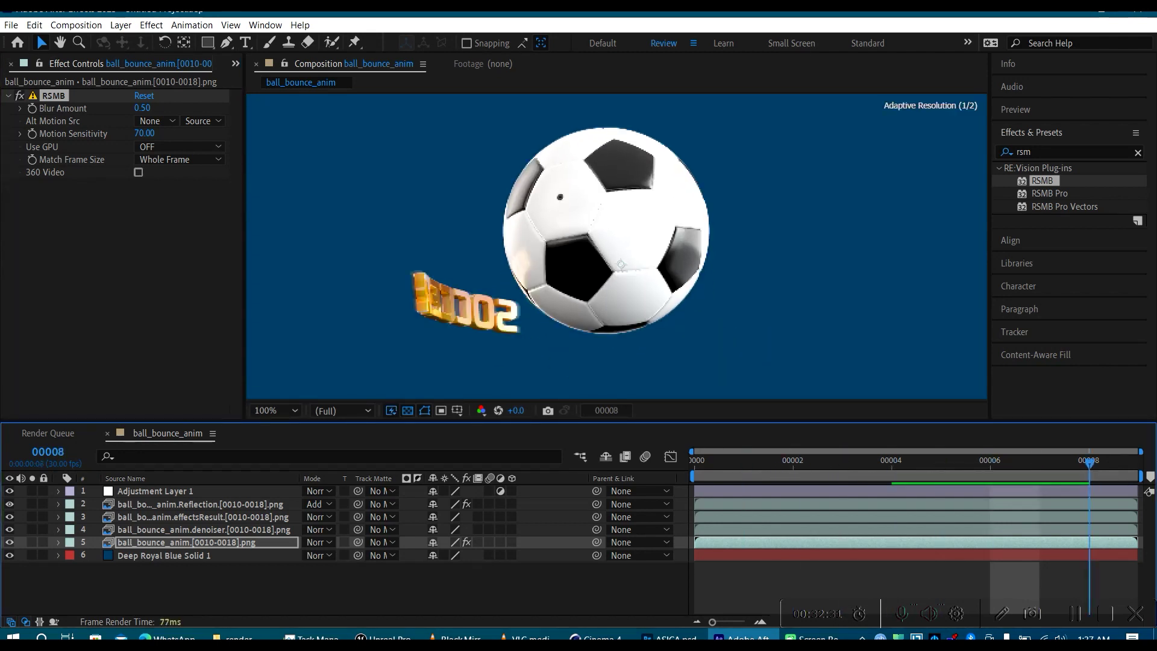
left_click(802, 464)
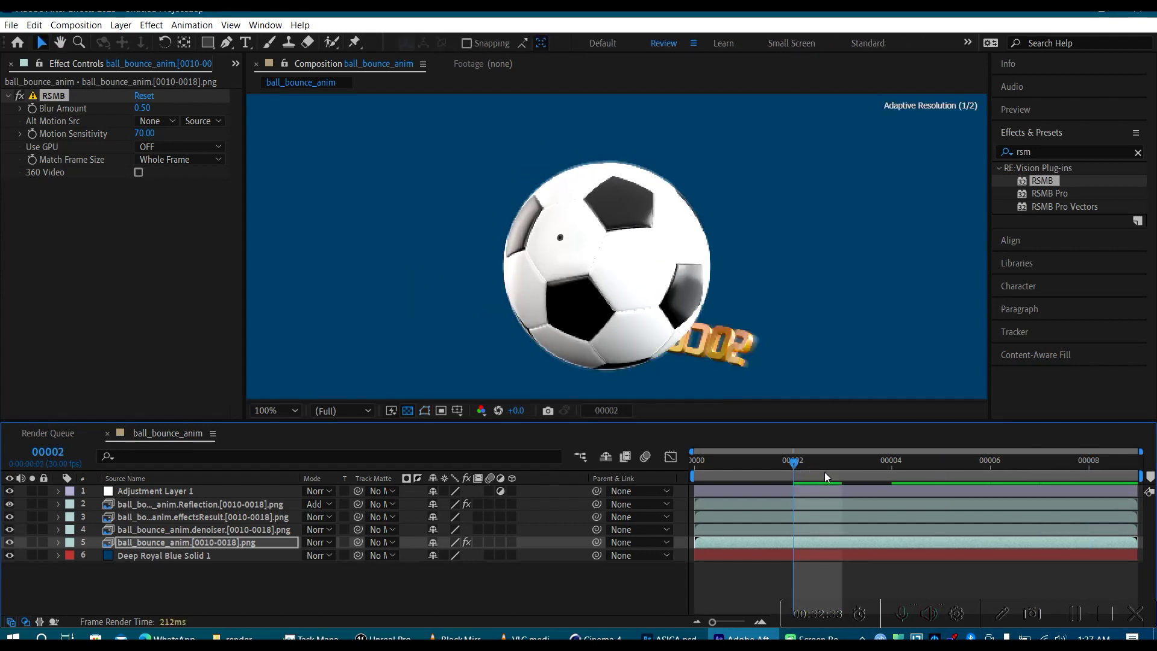
key("Page_Down")
key("Page_Down")
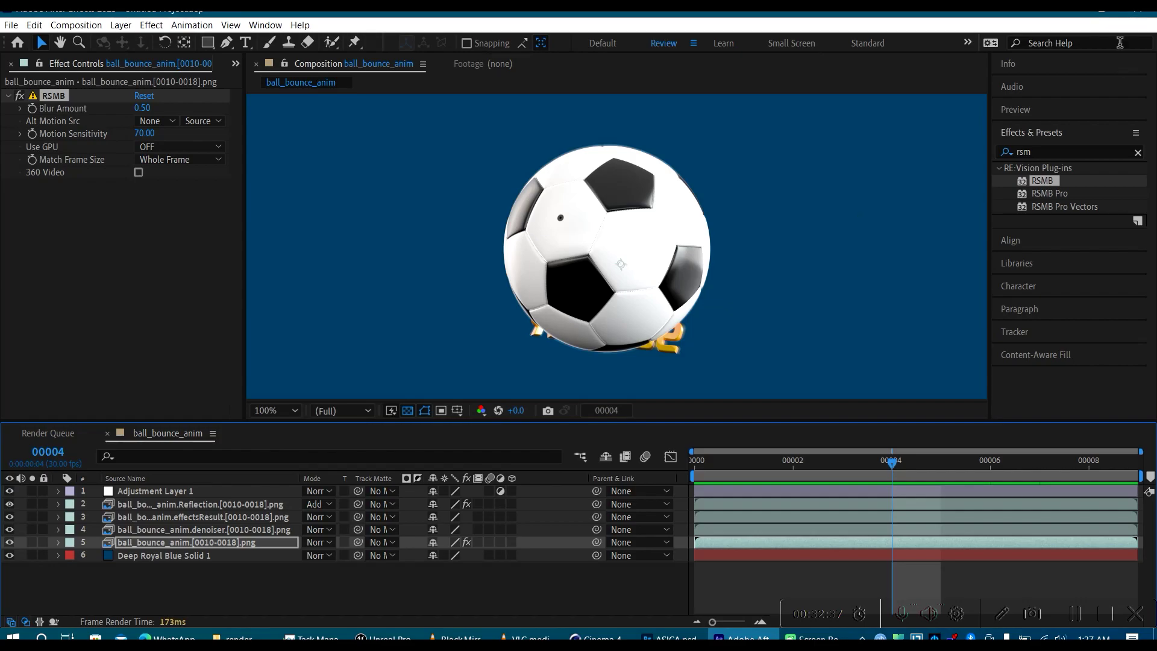
left_click(1102, 8)
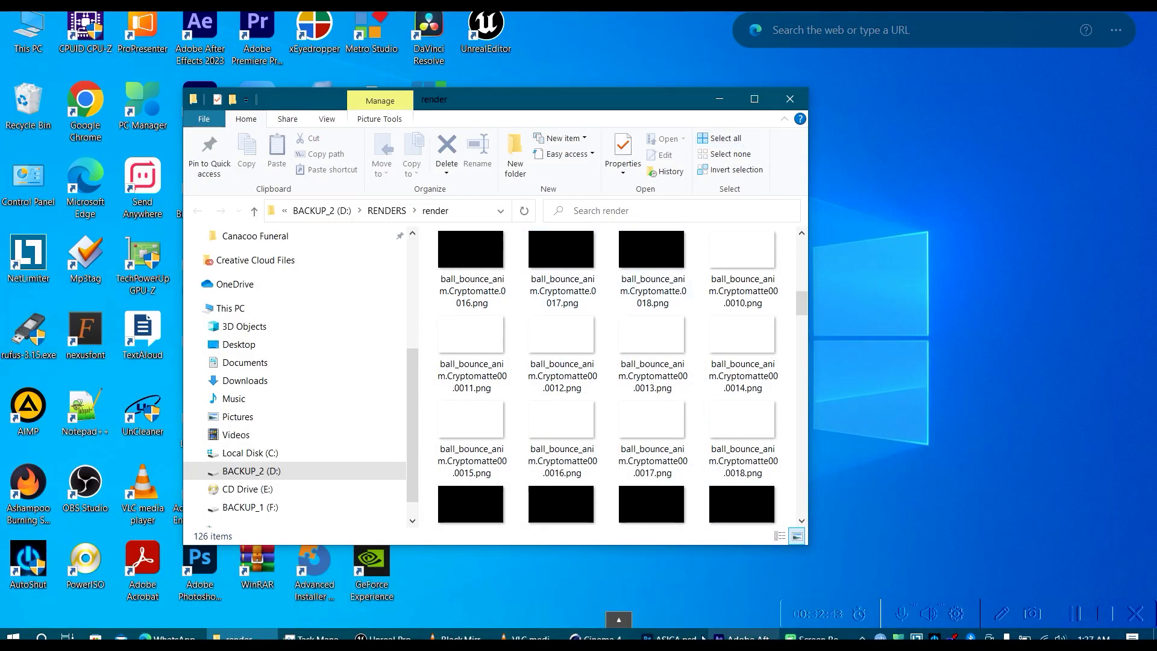
left_click(599, 637)
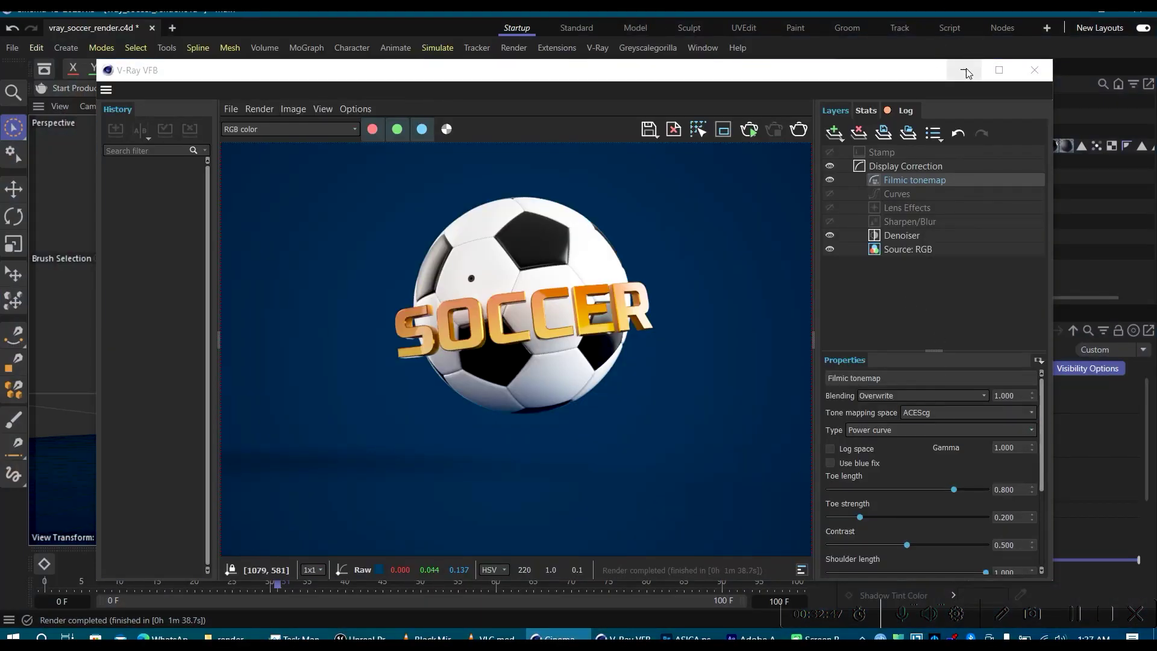
Step: Hide the V-Ray frame buffer window and start forward playback of the soccer animation
left_click(964, 70)
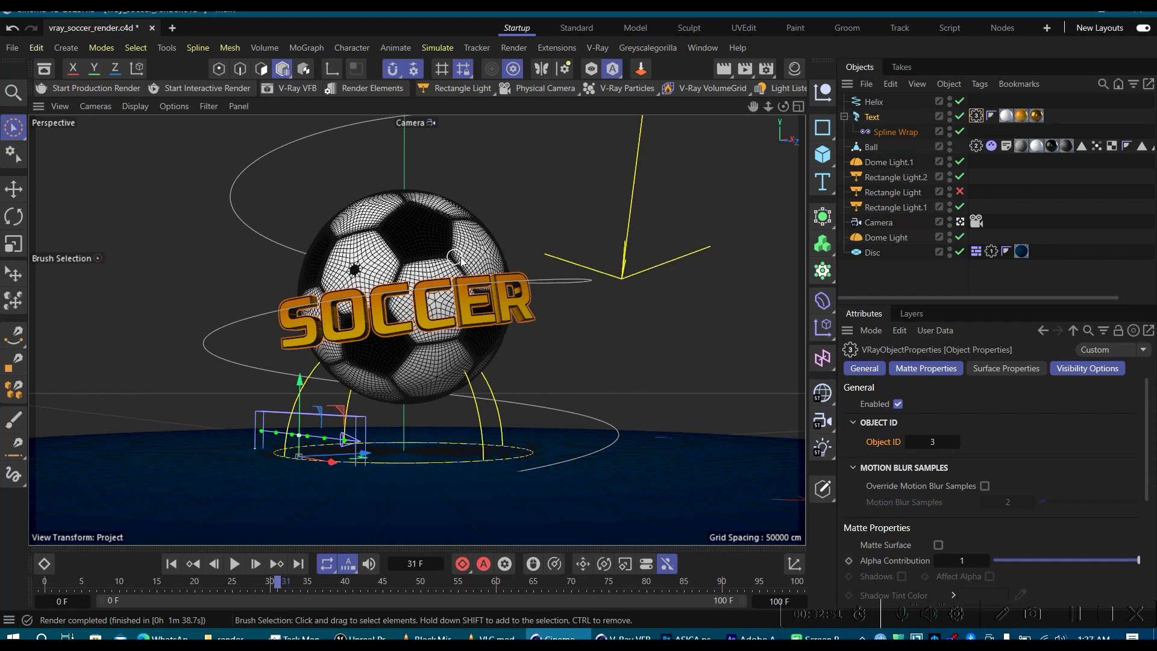
left_click(235, 564)
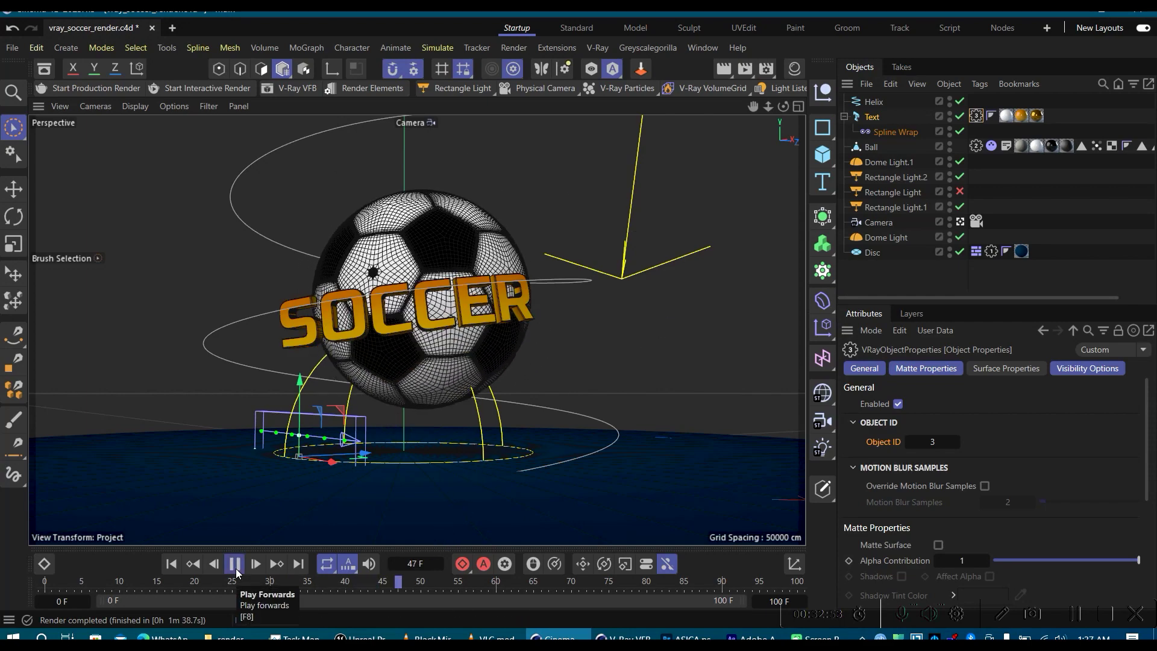